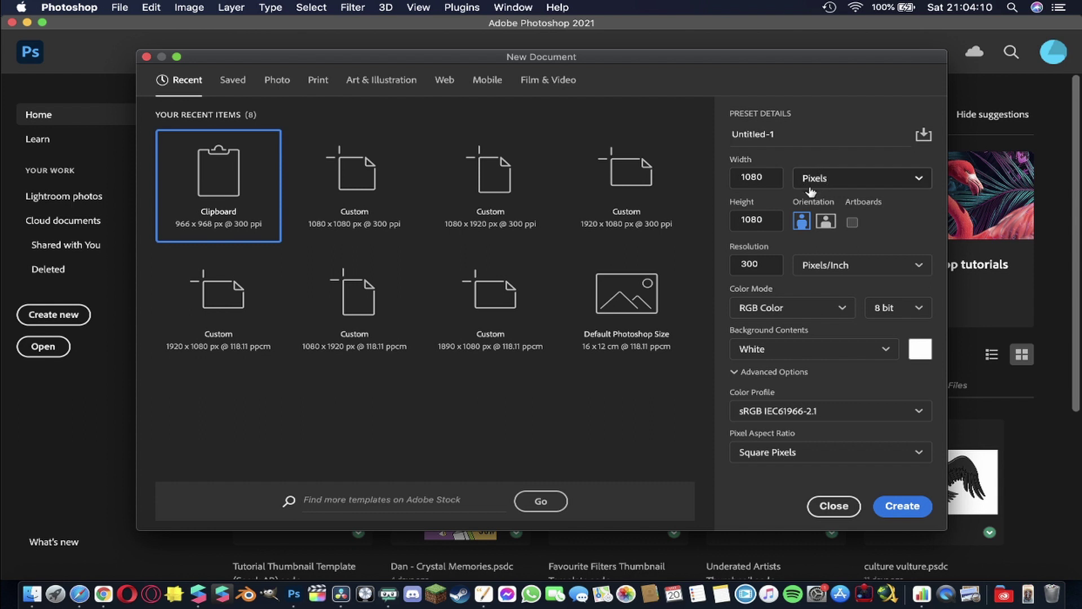
# Step: Create a 1080 × 1080 pixel, 300 ppi document with a white background and place the 8 Ball image in it
pyautogui.click(886, 502)
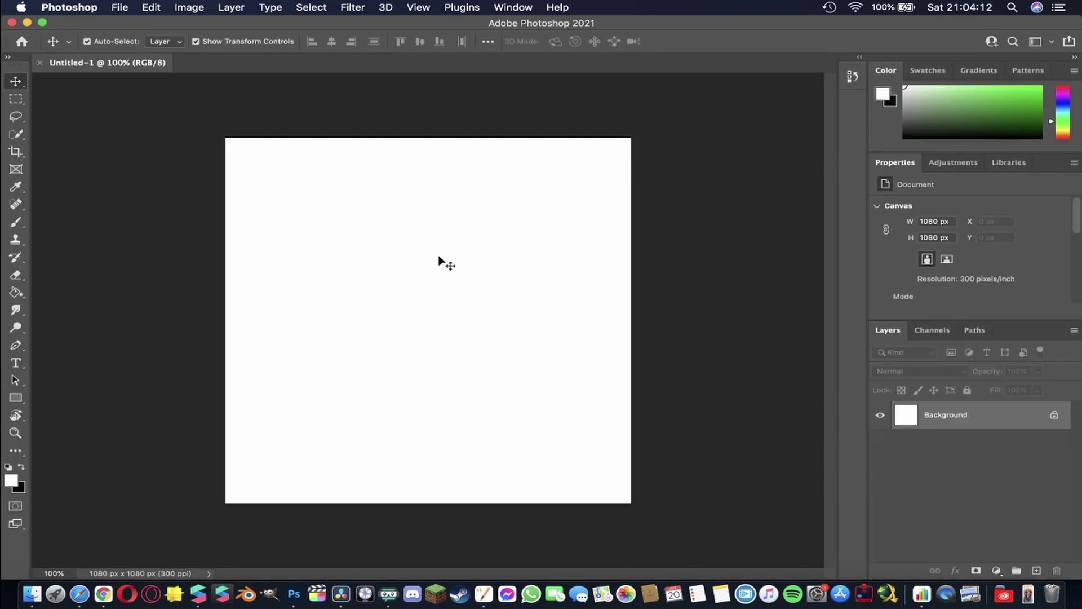
pyautogui.moveTo(812, 26); pyautogui.dragTo(746, 27)
pyautogui.moveTo(1034, 421); pyautogui.dragTo(545, 325)
pyautogui.moveTo(538, 24); pyautogui.dragTo(606, 22)
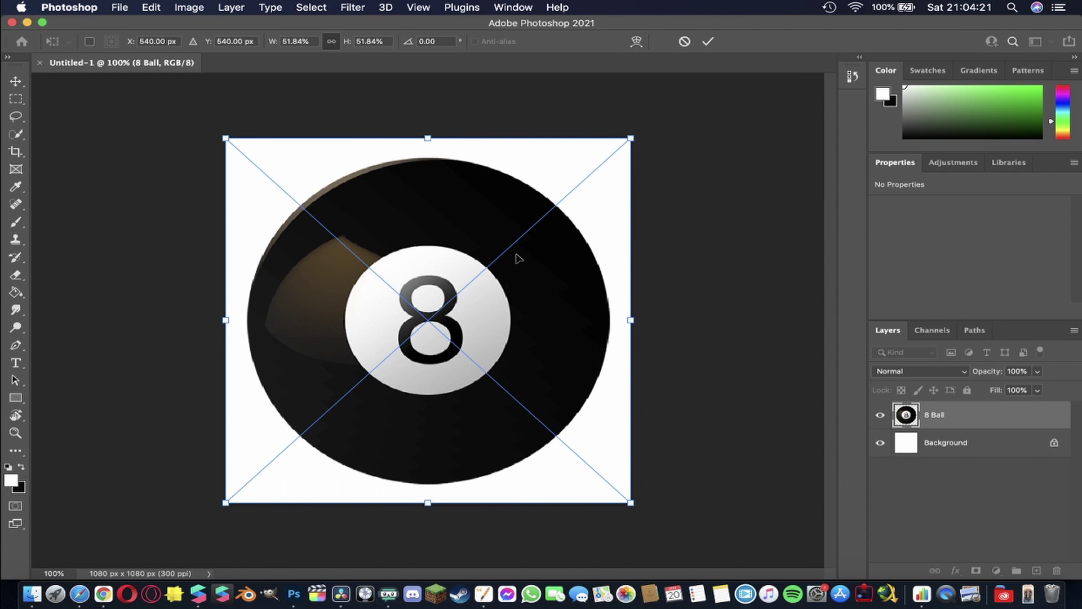
pyautogui.click(935, 416)
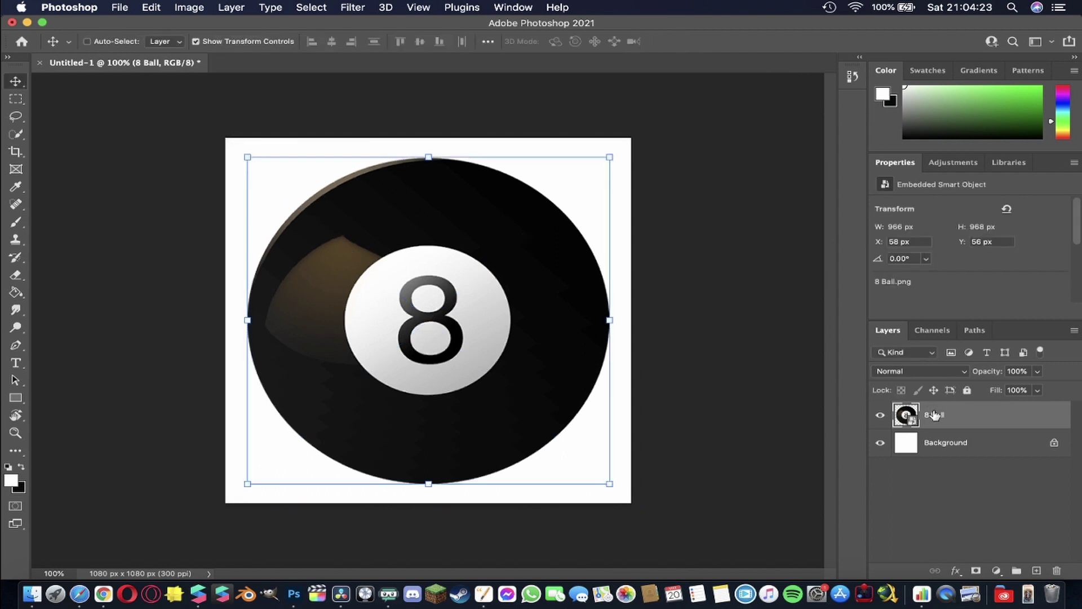
# Step: Duplicate the 8 Ball layer and rename the copy Outline
pyautogui.hotkey('alt', 'Left')
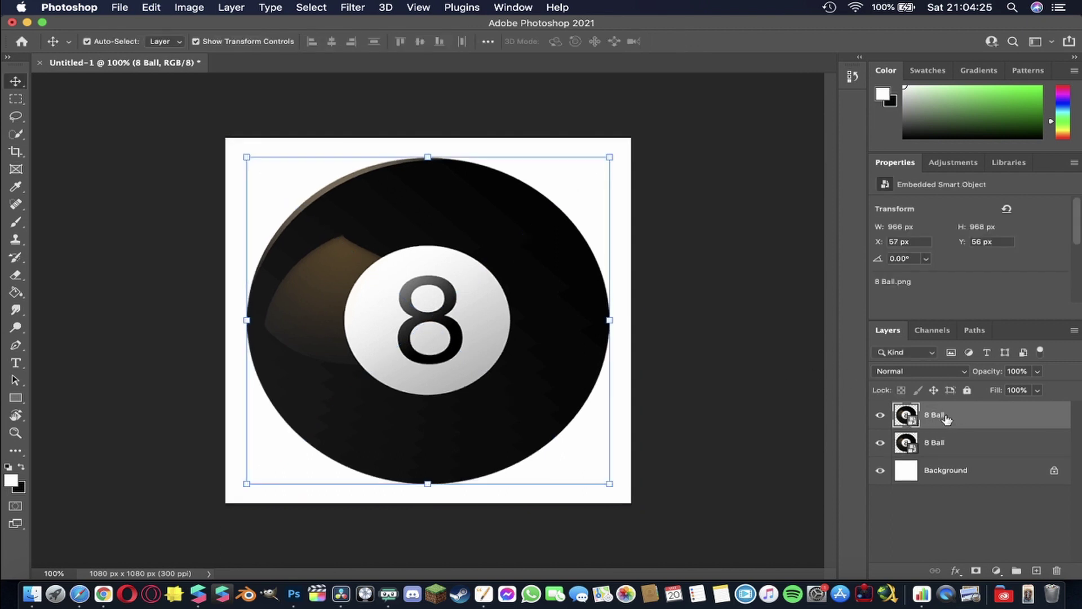
pyautogui.doubleClick(944, 417)
pyautogui.write('Outline')
pyautogui.press('Return')
# Step: Quick-select the white centre circle with its 8 on the Outline layer, rasterize the layer and erase the selected area
pyautogui.click(17, 135)
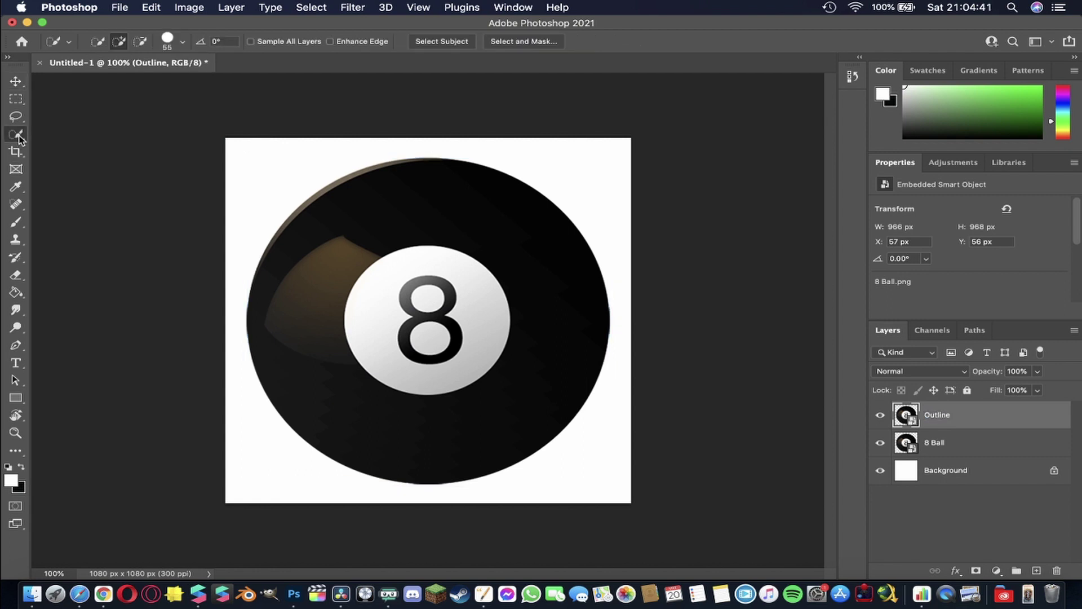
pyautogui.rightClick(19, 138)
pyautogui.click(78, 147)
pyautogui.moveTo(431, 296); pyautogui.dragTo(415, 269)
pyautogui.press('e')
pyautogui.click(417, 302)
pyautogui.press('Return')
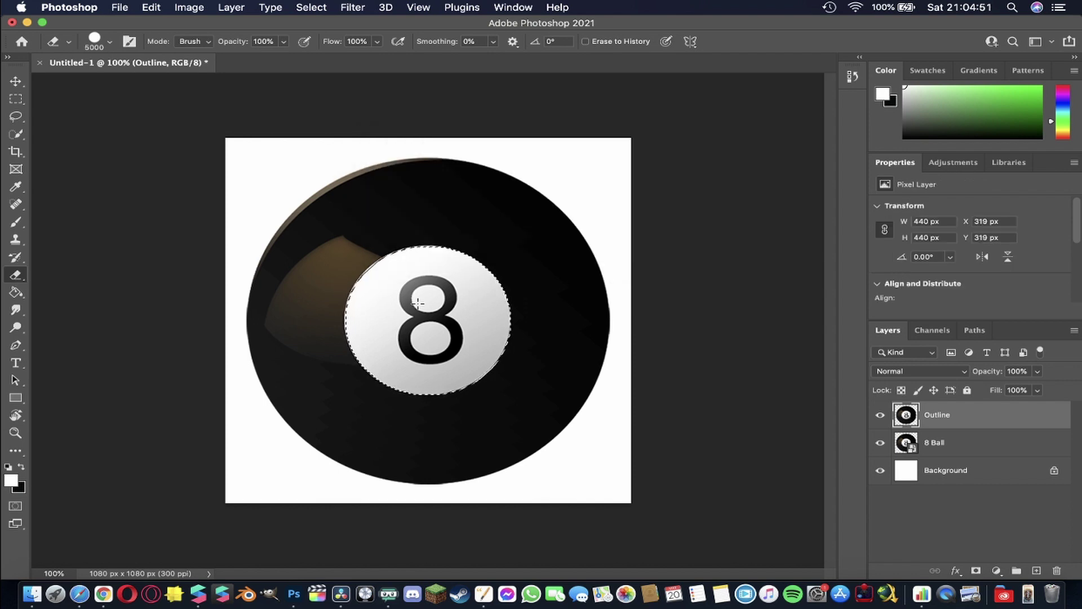
# Step: Hide the 8 Ball and Background layers and clear the circular selection
pyautogui.click(879, 442)
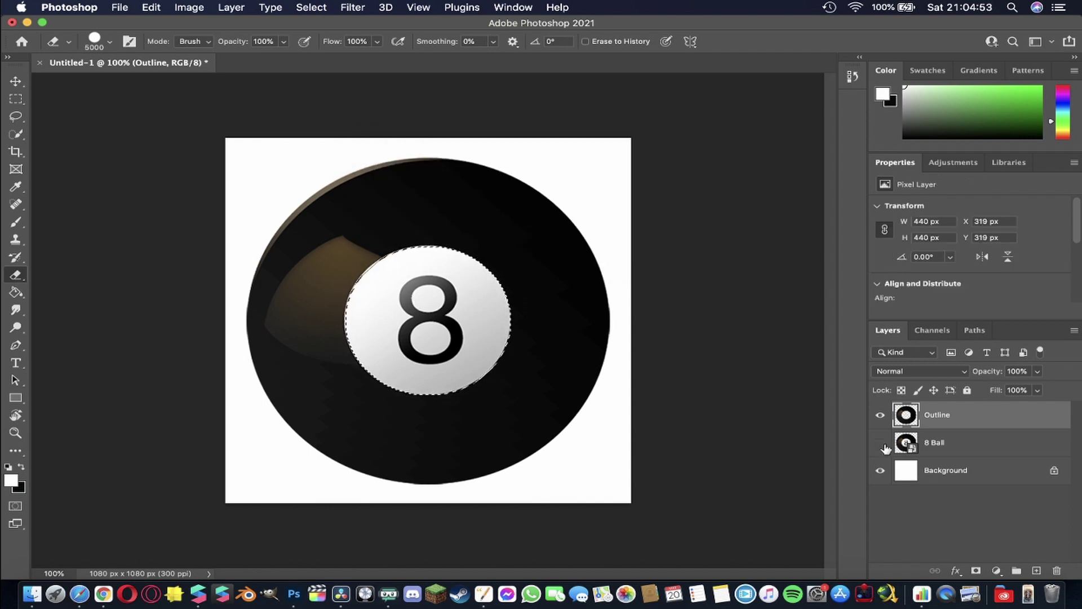
pyautogui.click(880, 470)
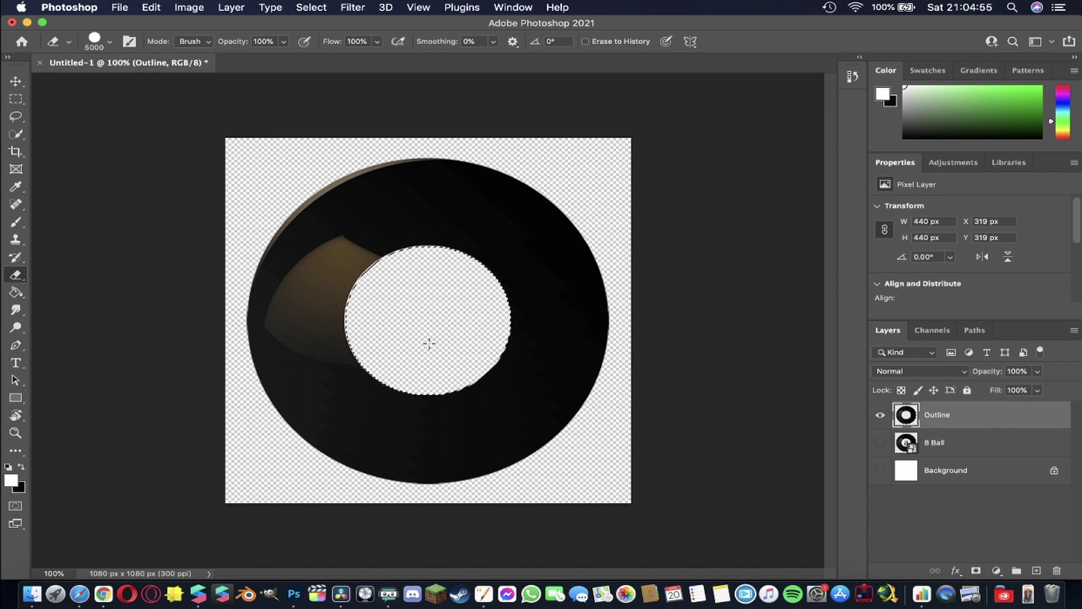
pyautogui.press('m')
pyautogui.hotkey('ctrl', 'd')
# Step: Duplicate the Outline layer and rename the copy Blank Template
pyautogui.press('super+j')
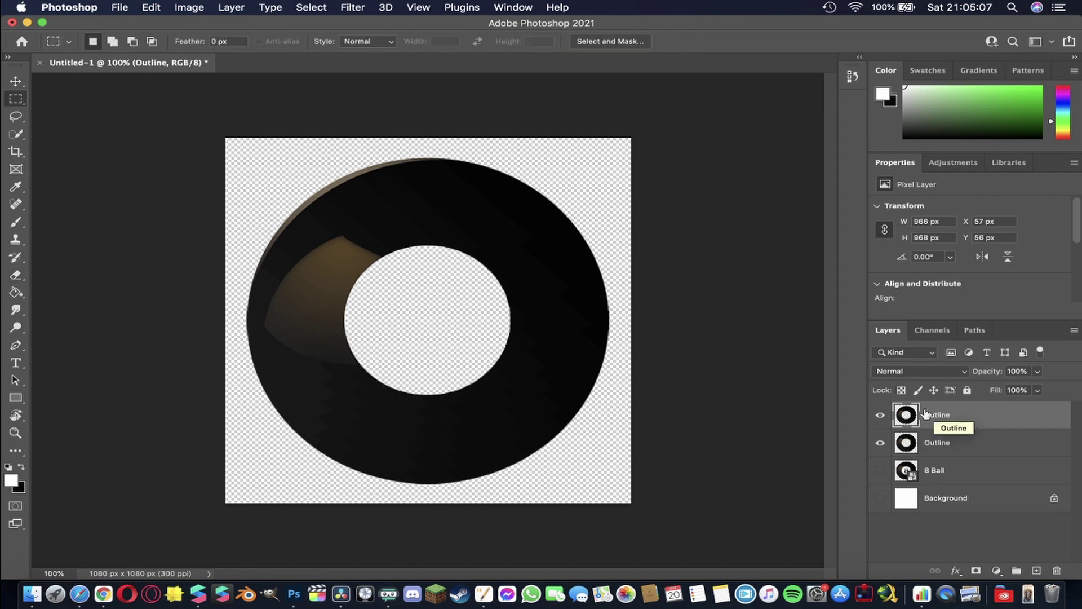
pyautogui.doubleClick(945, 417)
pyautogui.write('Blank Templat')
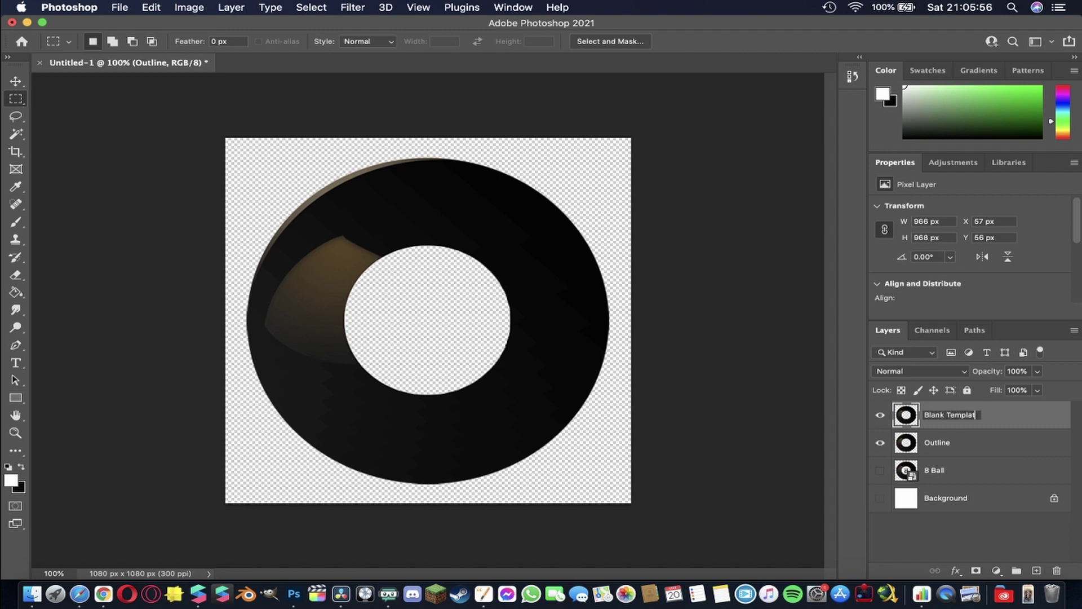
pyautogui.write('e')
pyautogui.press('Return')
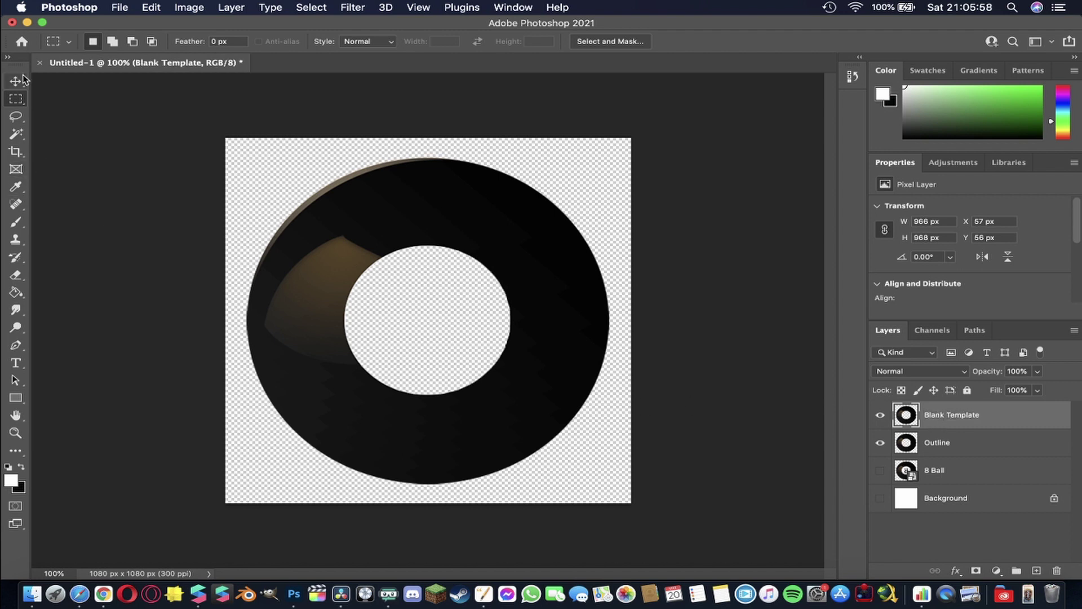
# Step: Select the empty centre circle on Blank Template with the Magic Wand and fill it with white
pyautogui.click(15, 134)
pyautogui.rightClick(16, 134)
pyautogui.click(72, 158)
pyautogui.click(423, 290)
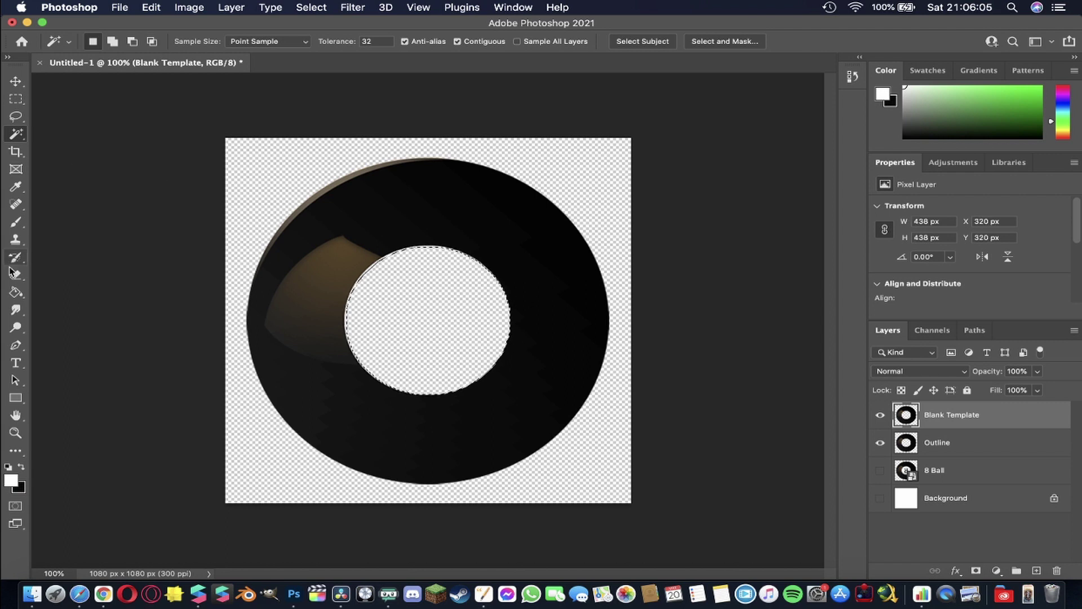
pyautogui.click(16, 292)
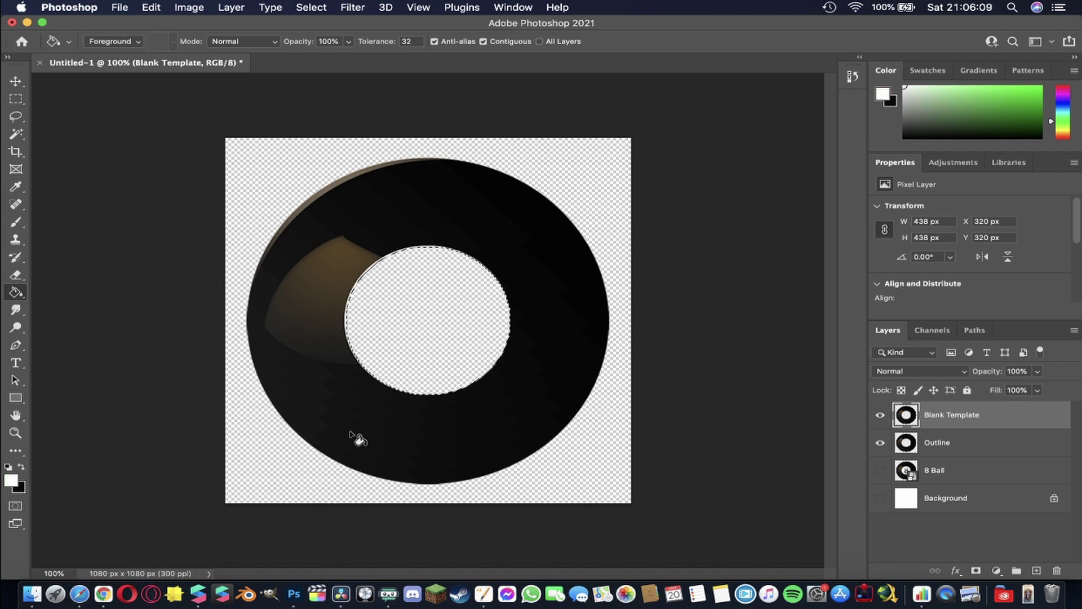
pyautogui.click(435, 274)
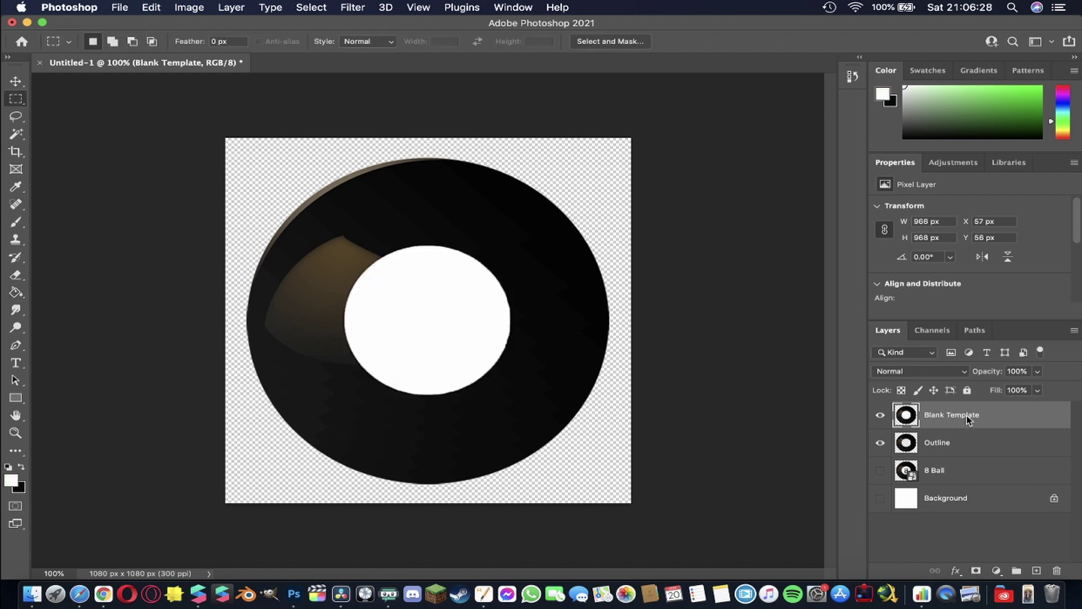
# Step: Duplicate the Blank Template layer and hide the layers beneath the copy
pyautogui.press('super+j')
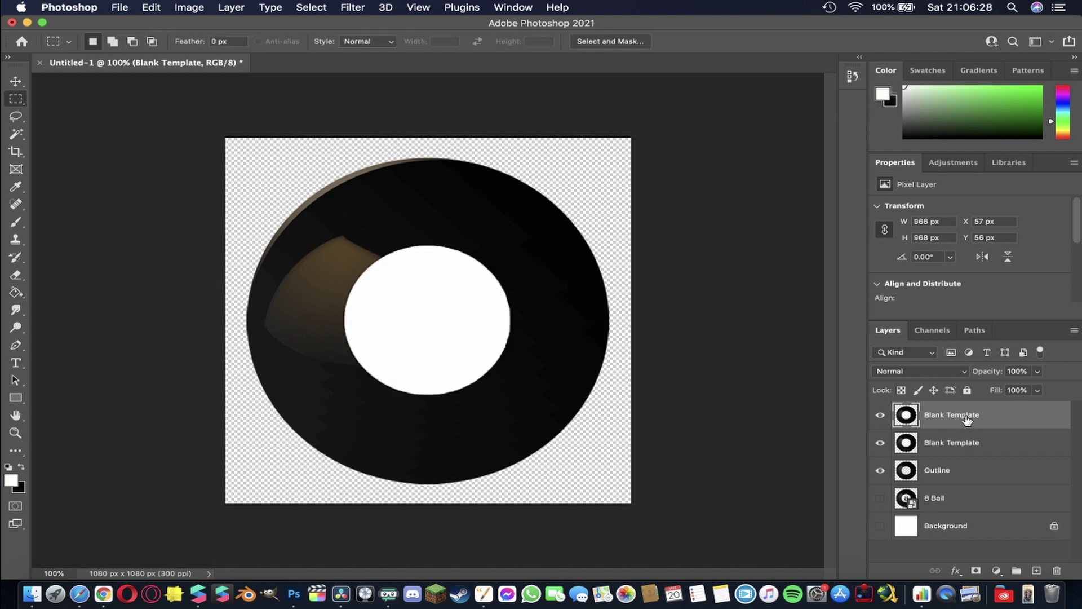
pyautogui.click(879, 442)
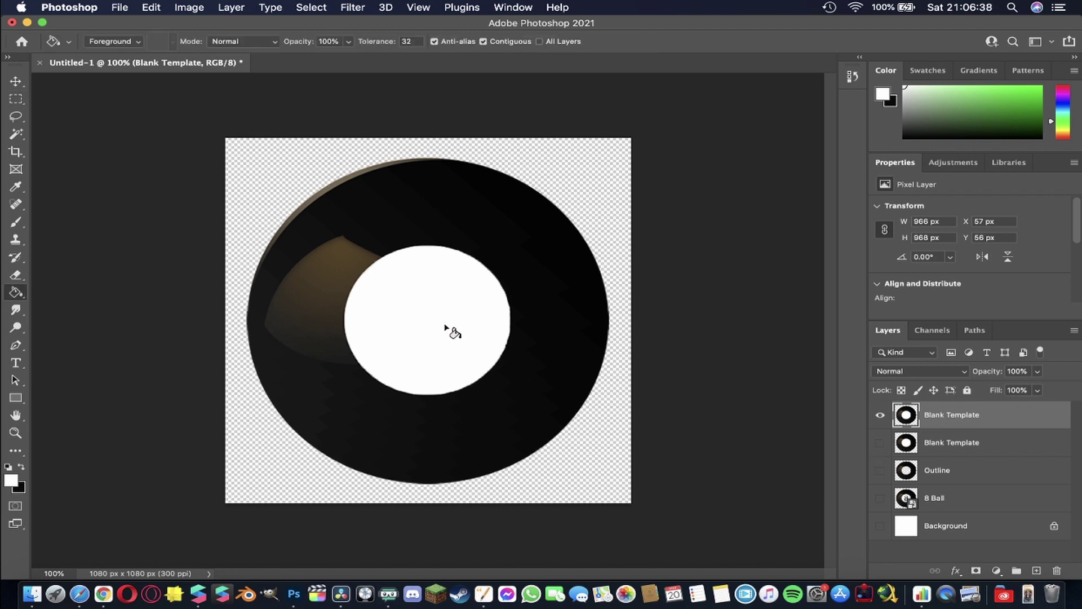
# Step: Add the centre-aligned black text YES in 20 pt Impact inside the ball's white circle
pyautogui.press('t')
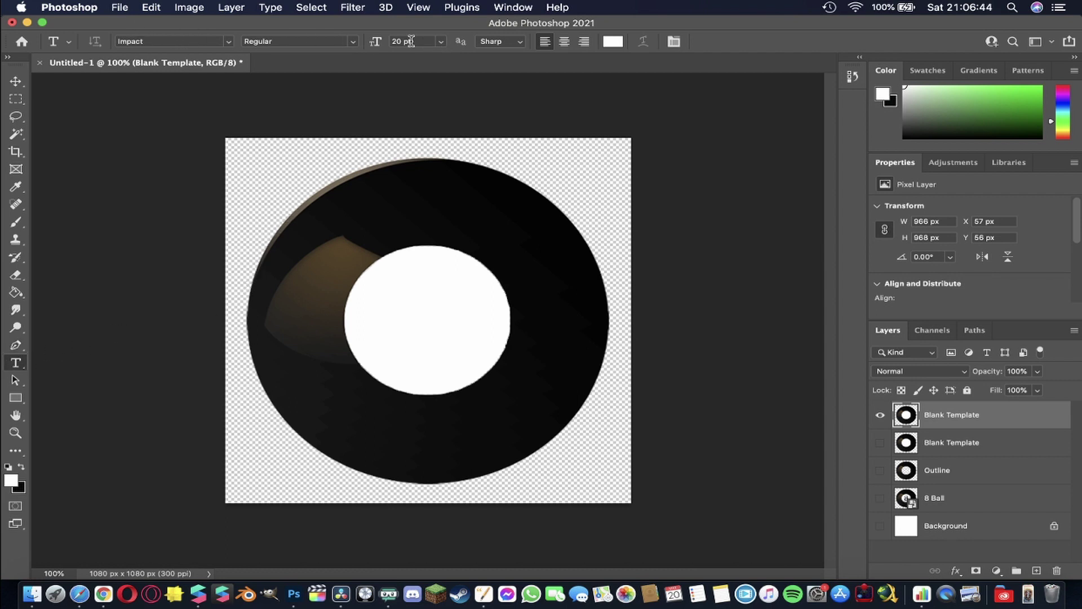
pyautogui.click(561, 43)
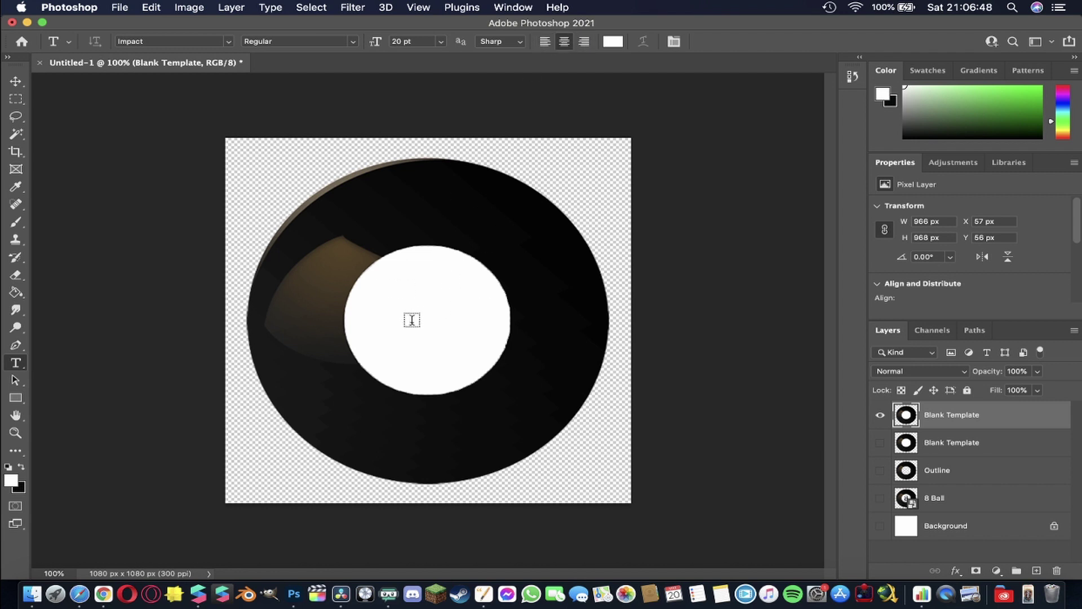
pyautogui.press('d')
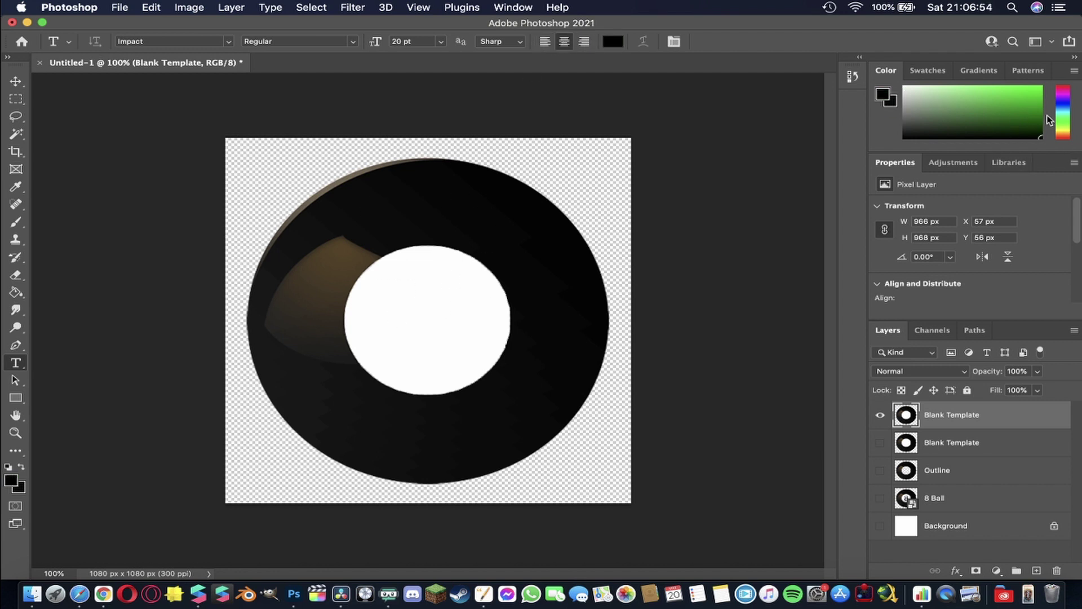
pyautogui.click(393, 307)
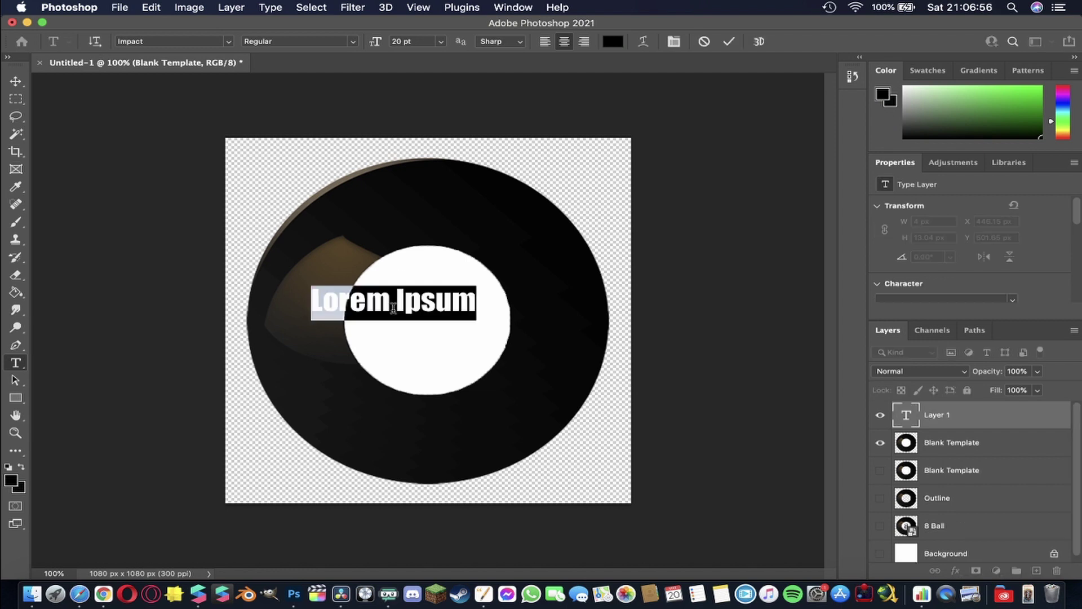
pyautogui.write('YES')
pyautogui.press('Escape')
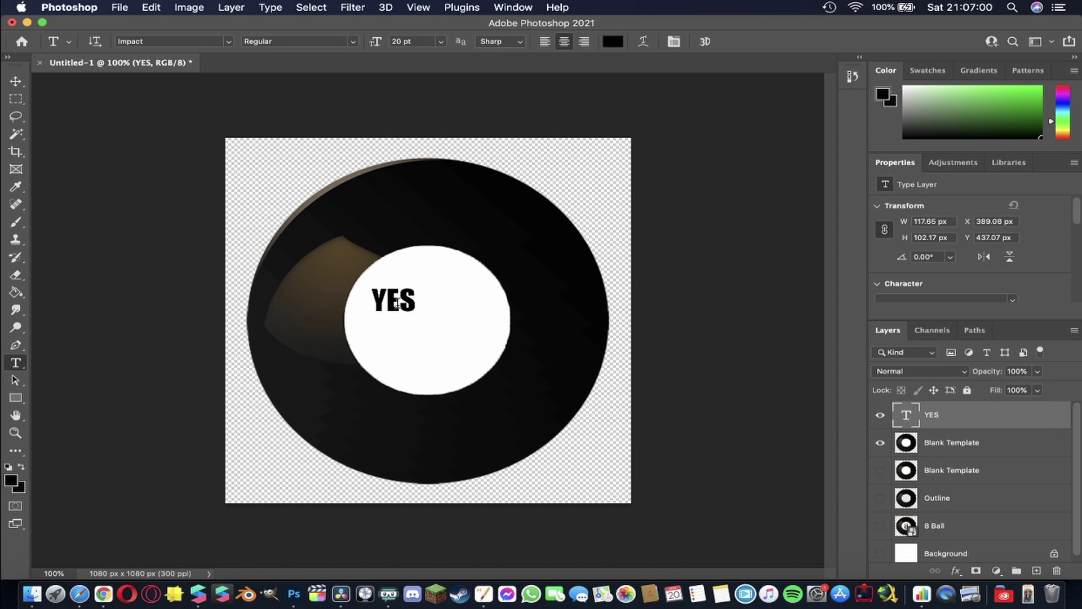
# Step: Enlarge the YES text to about 284 × 247 px and centre it in the white circle
pyautogui.press('v')
pyautogui.moveTo(402, 290); pyautogui.dragTo(507, 274)
pyautogui.moveTo(458, 312); pyautogui.dragTo(428, 310)
pyautogui.press('Return')
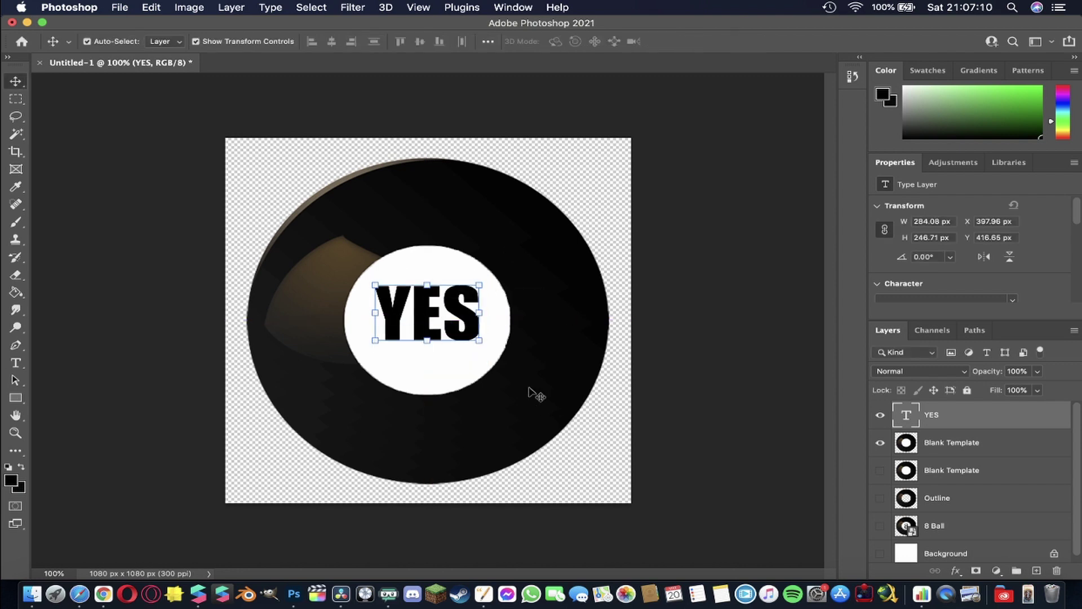
pyautogui.click(721, 287)
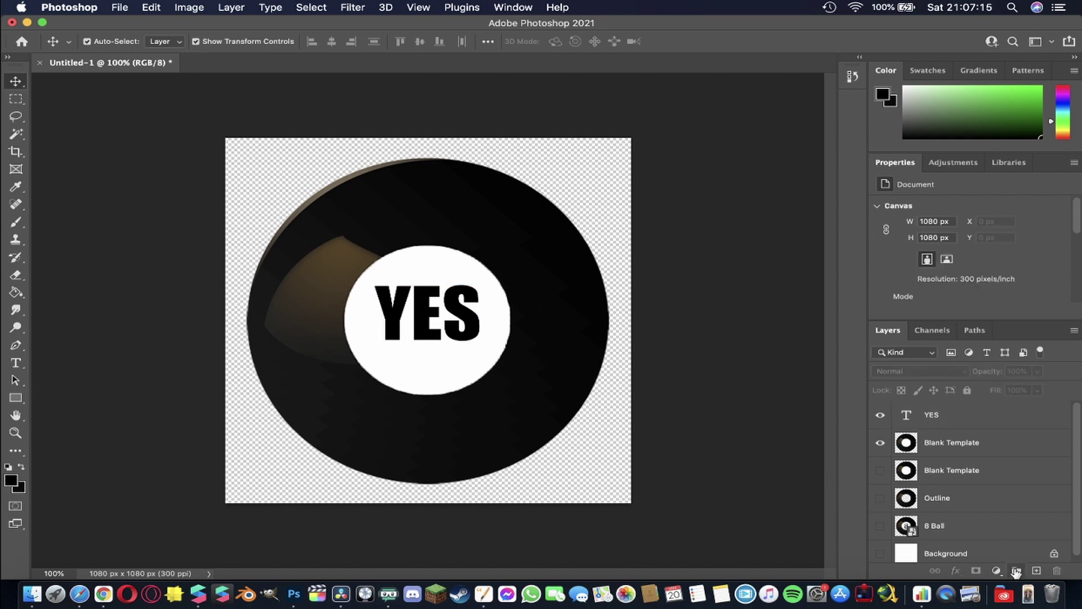
# Step: Create a layer group named Answers
pyautogui.click(1016, 572)
pyautogui.doubleClick(937, 410)
pyautogui.write('Ans')
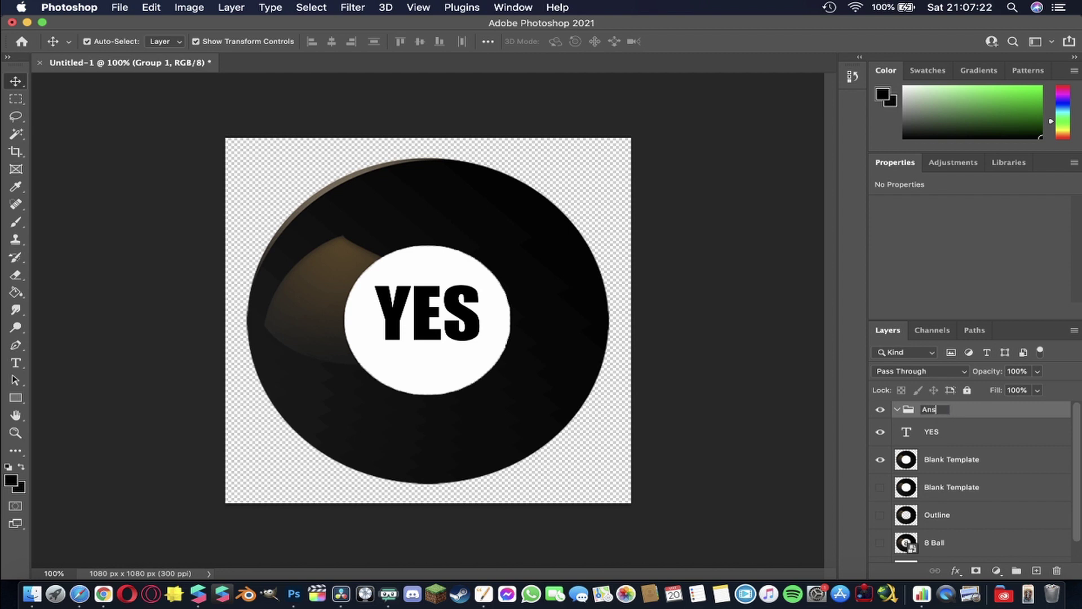
pyautogui.write('wer')
# Step: Merge the YES text with the visible Blank Template layer and move the merged layer into the Answers group
pyautogui.click(938, 432)
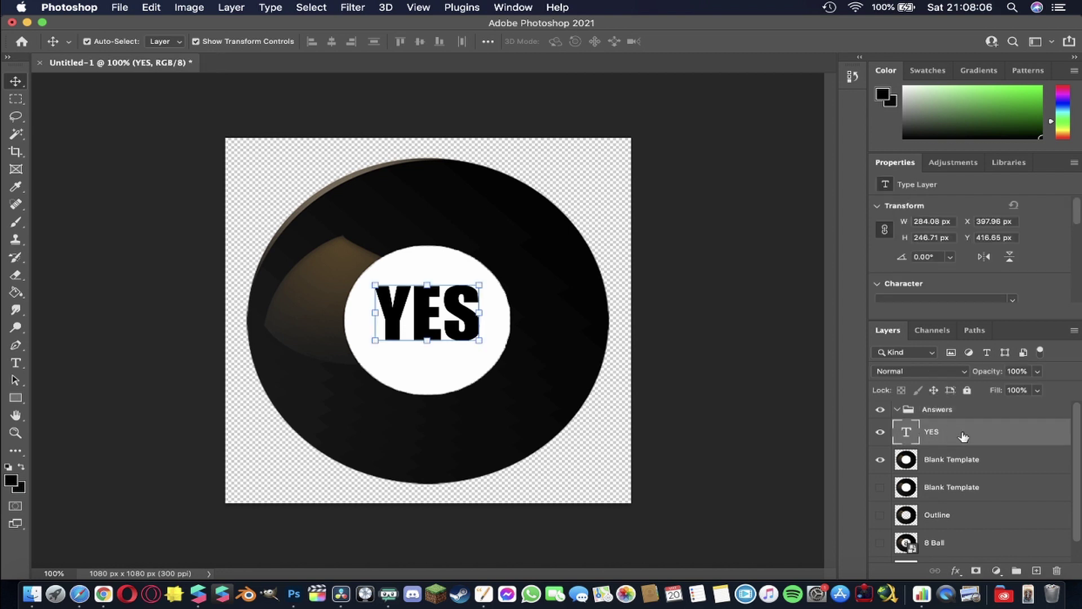
pyautogui.keyDown('shift'); pyautogui.click(920, 458); pyautogui.keyUp('shift')
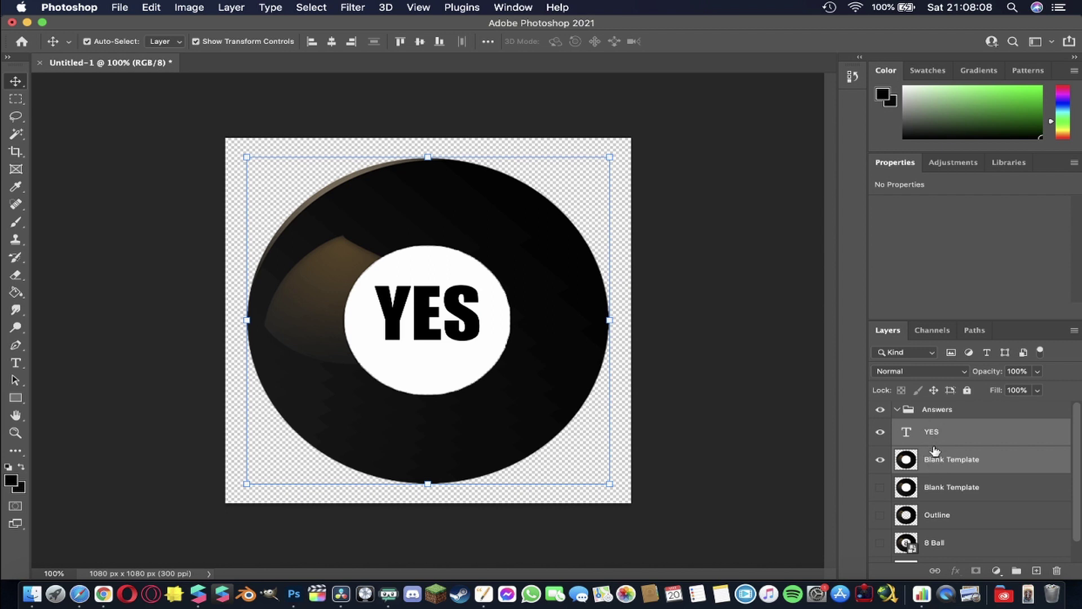
pyautogui.rightClick(933, 451)
pyautogui.scroll(-5, 862, 493)
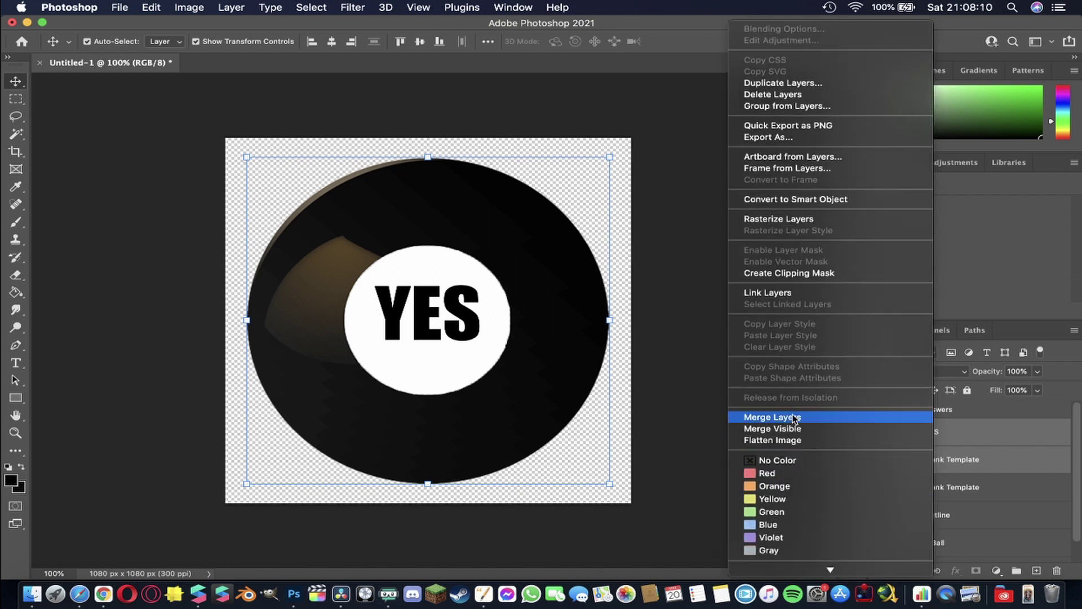
pyautogui.click(794, 418)
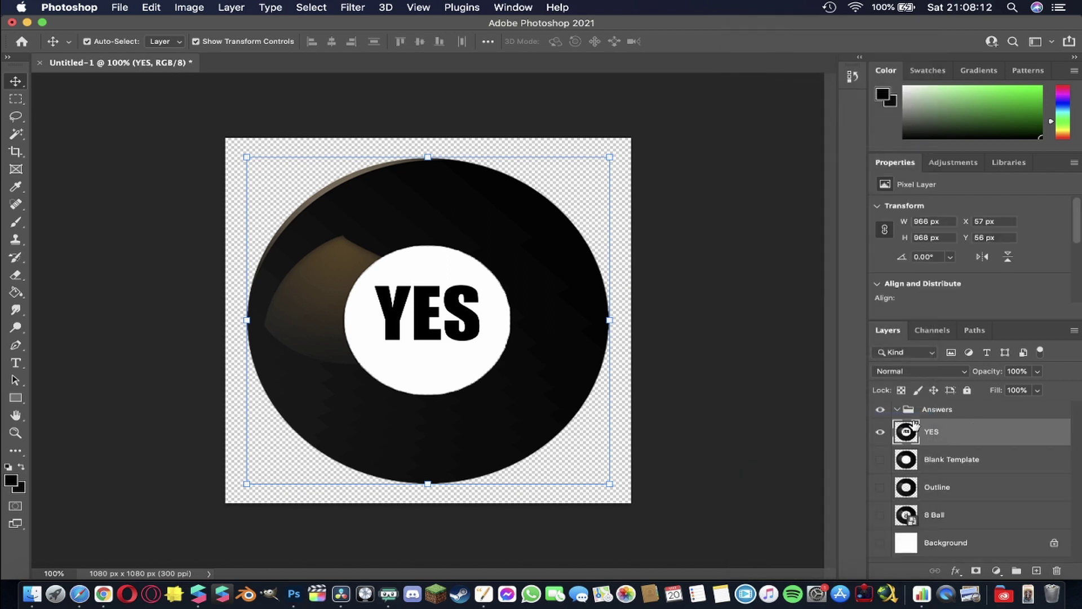
pyautogui.moveTo(935, 437); pyautogui.dragTo(937, 476)
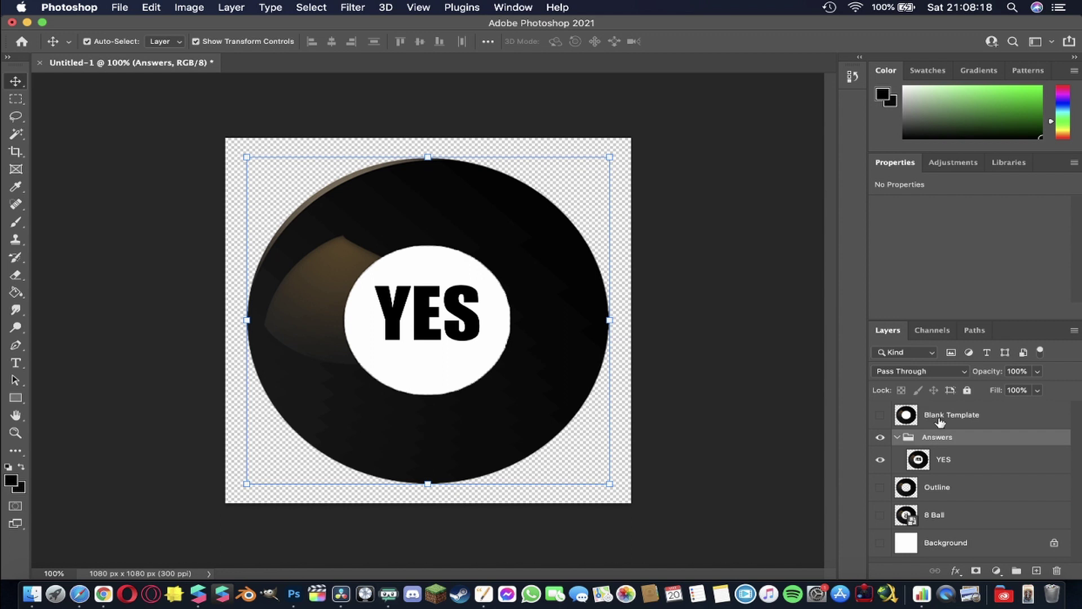
# Step: Hide the Answers group, then show the Blank Template layer and duplicate it
pyautogui.click(940, 422)
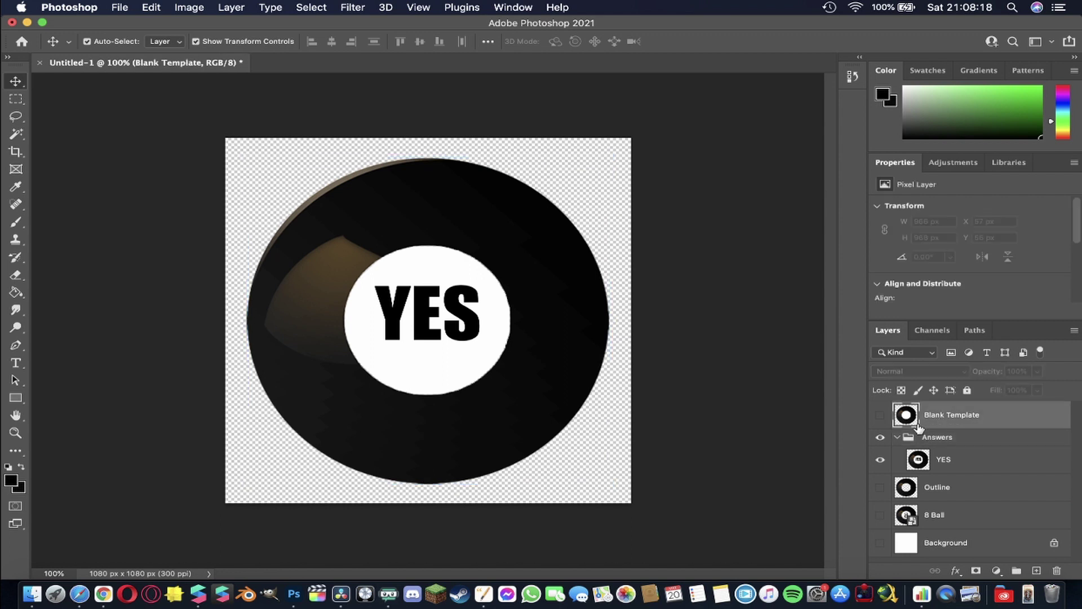
pyautogui.click(881, 439)
pyautogui.click(880, 415)
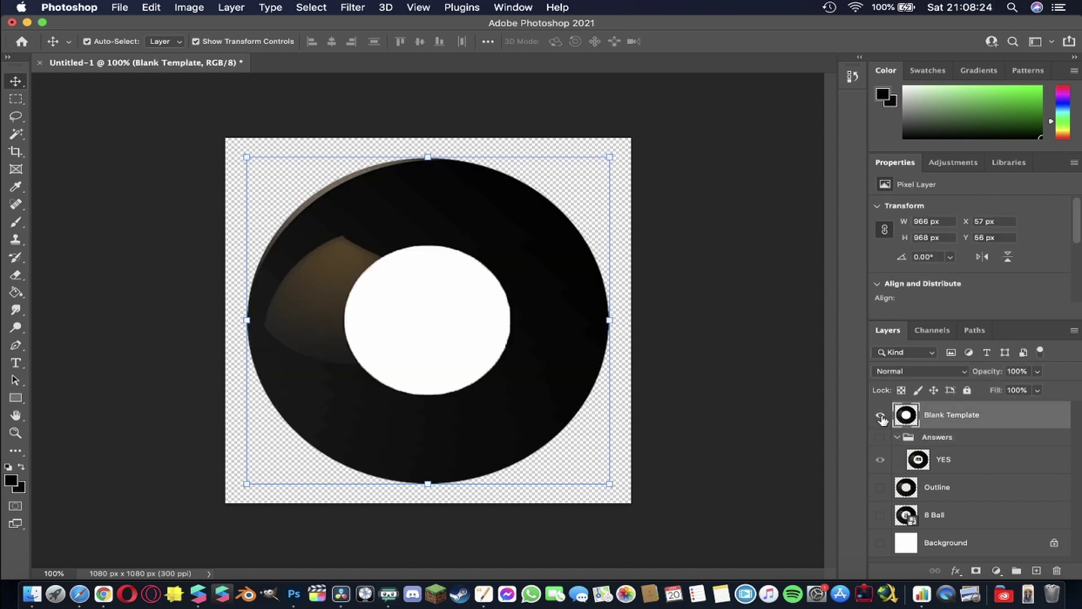
pyautogui.press('super+j')
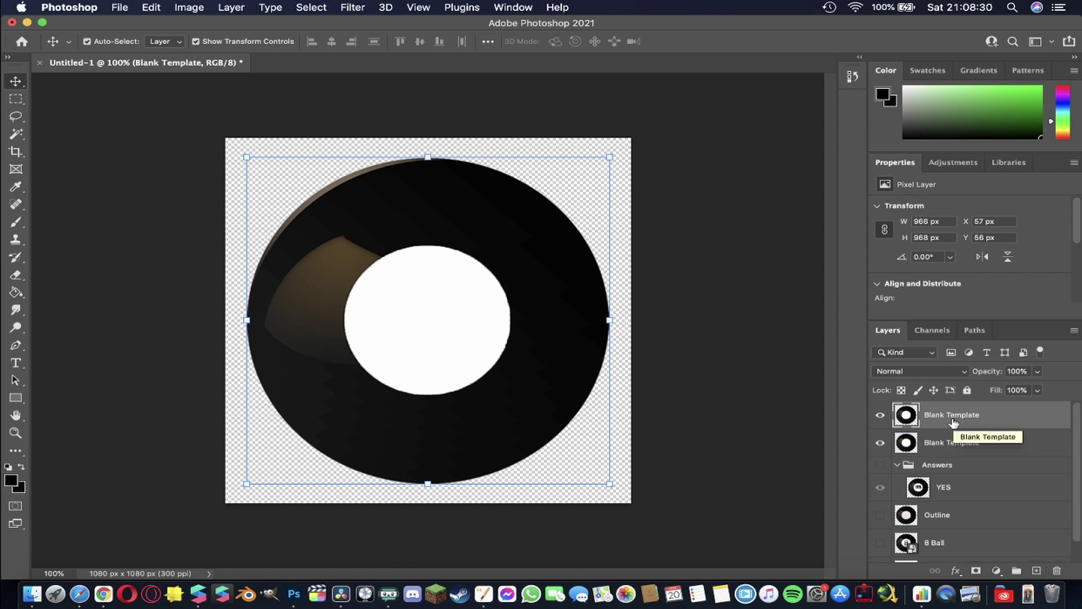
# Step: Add the text IT IS CERTAIN in the white circle, broken into two lines after IS
pyautogui.press('t')
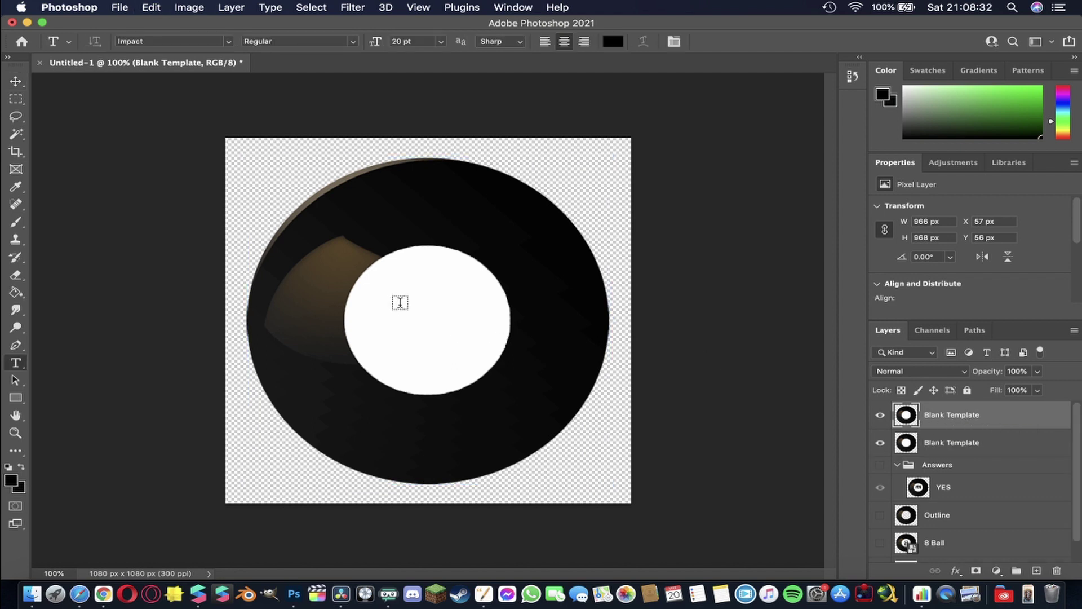
pyautogui.click(391, 300)
pyautogui.write('IT ')
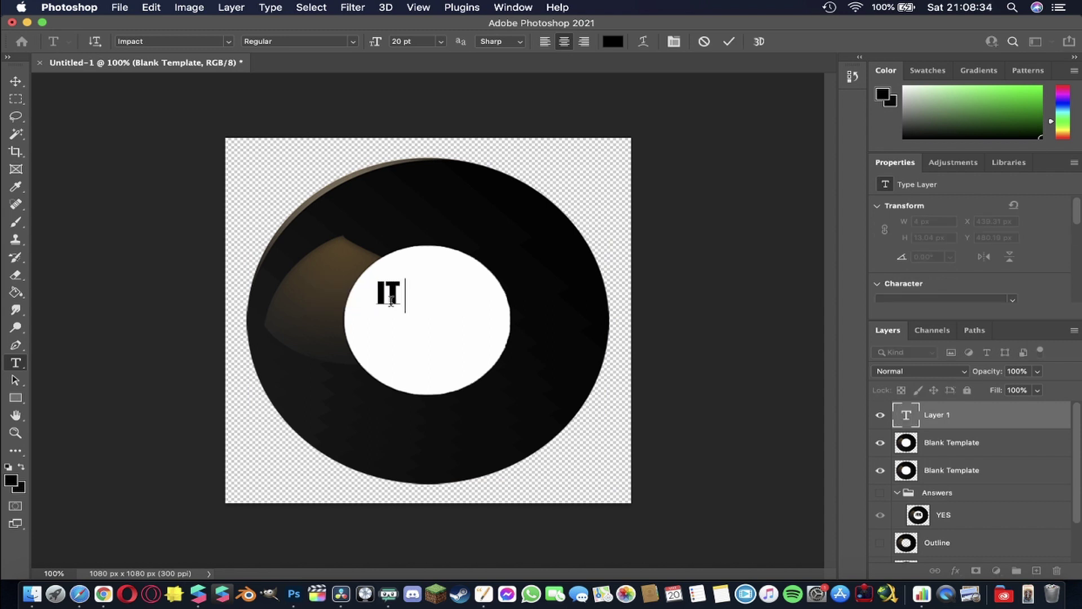
pyautogui.write('IS CERTAIN')
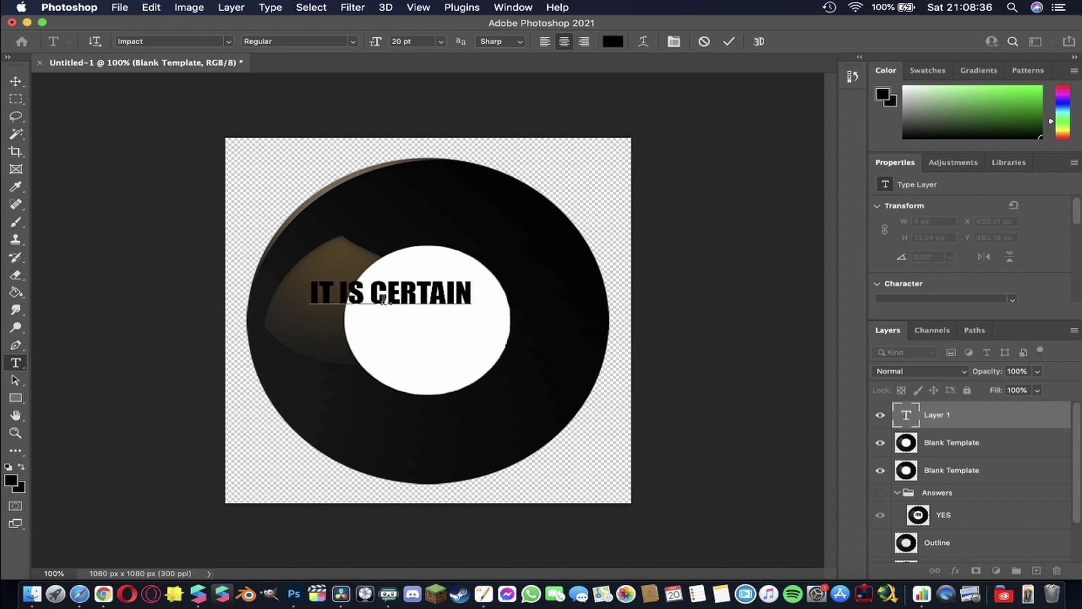
pyautogui.click(370, 292)
pyautogui.press('Return')
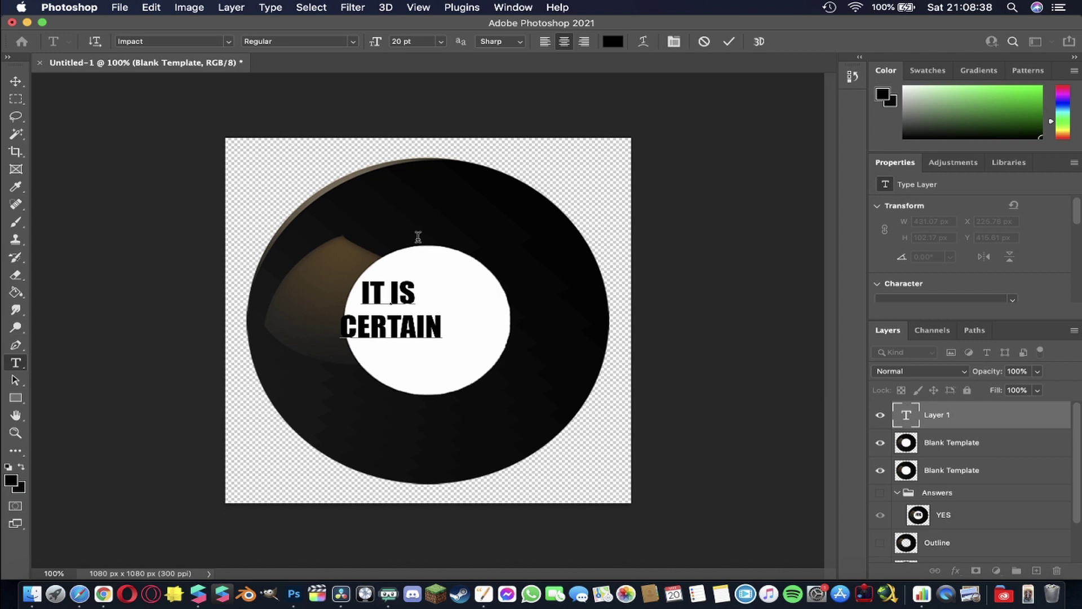
pyautogui.press('Escape')
# Step: Scale the IT IS CERTAIN text to about 131% and centre it in the white circle at 540, 540 px
pyautogui.press('v')
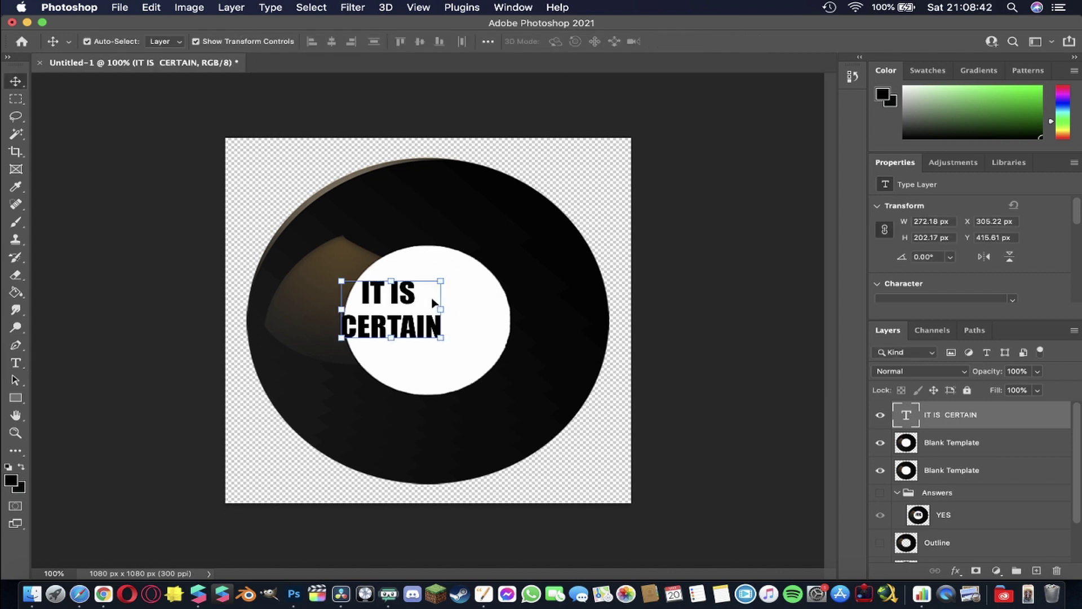
pyautogui.hotkey('ctrl', 't')
pyautogui.moveTo(440, 308); pyautogui.dragTo(478, 311)
pyautogui.moveTo(418, 295); pyautogui.dragTo(432, 300)
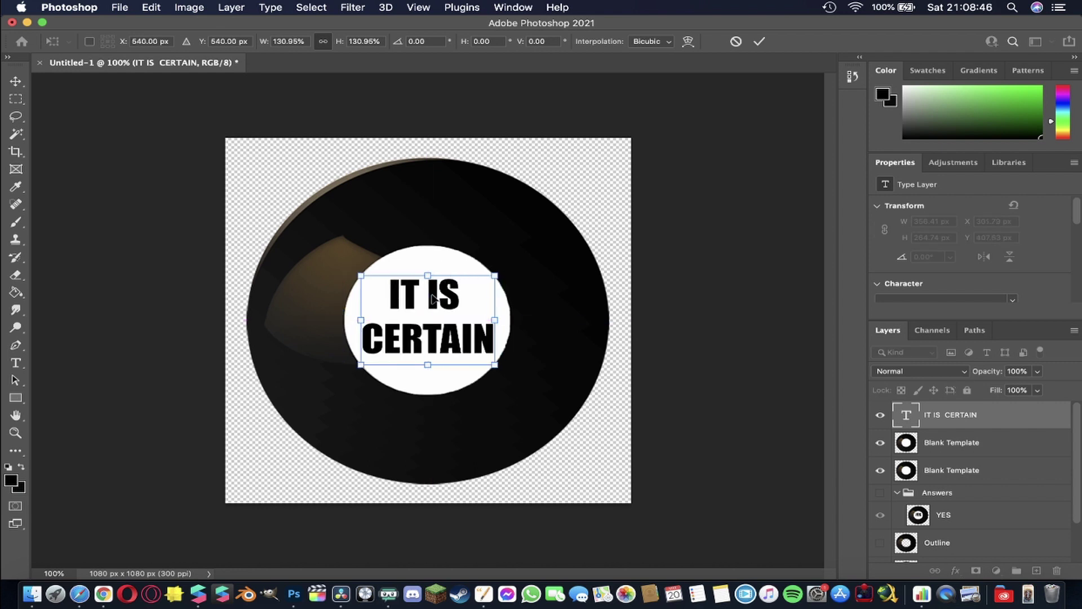
pyautogui.press('Return')
pyautogui.click(606, 280)
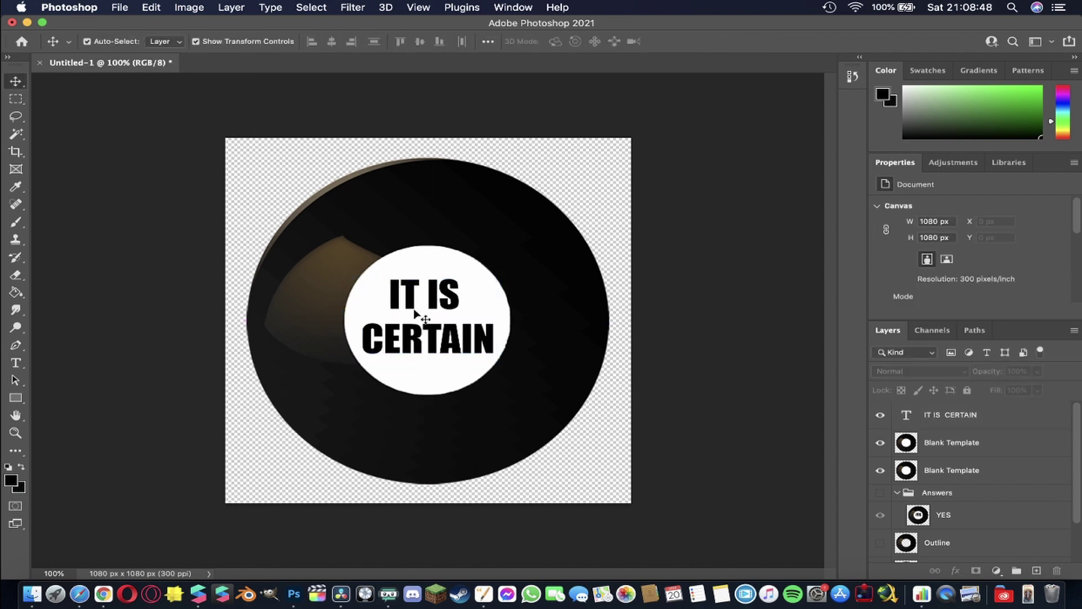
# Step: Merge the IT IS CERTAIN text with the upper Blank Template layer and move the merged layer into the Answers group
pyautogui.click(946, 434)
pyautogui.keyDown('shift'); pyautogui.click(947, 436); pyautogui.keyUp('shift')
pyautogui.rightClick(947, 436)
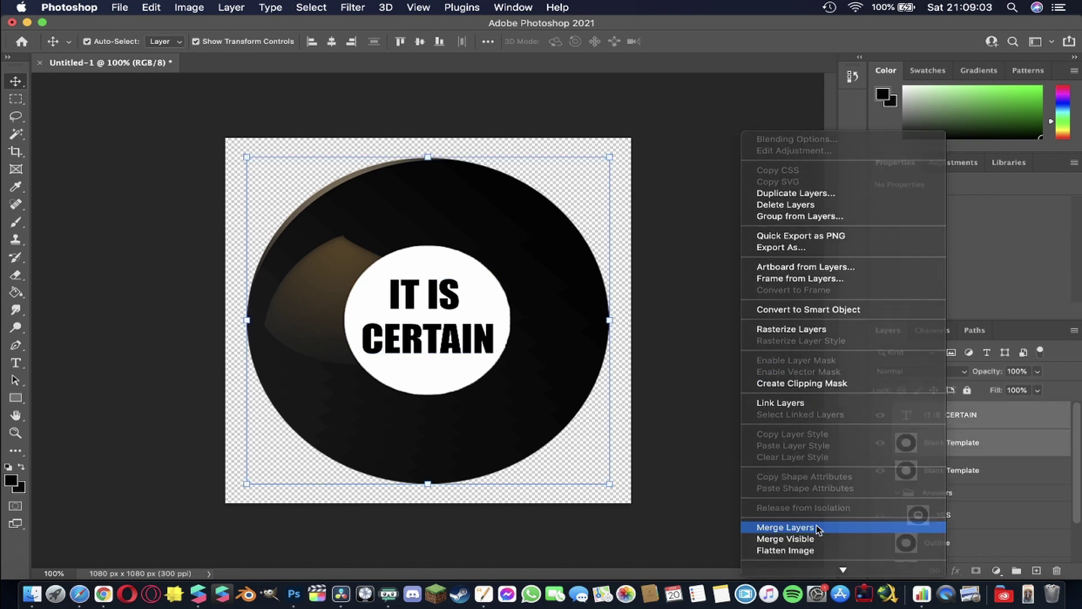
pyautogui.click(820, 527)
pyautogui.moveTo(943, 420); pyautogui.dragTo(940, 466)
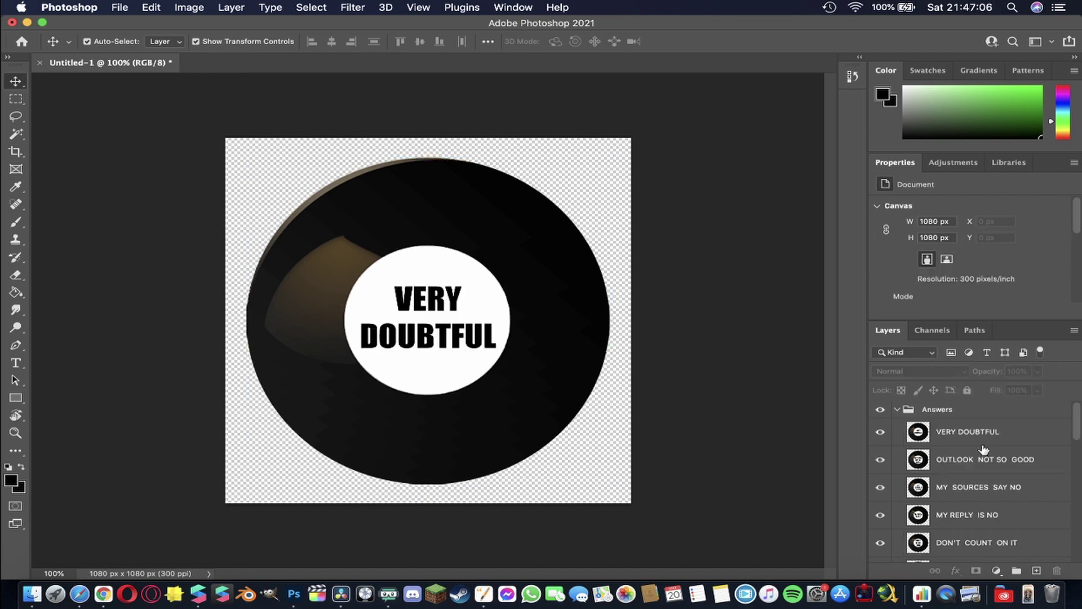
# Step: Review the Answers group's layers by hiding the uppermost ones one by one, show them again, and look through the whole layer list
pyautogui.scroll(-5, 984, 449)
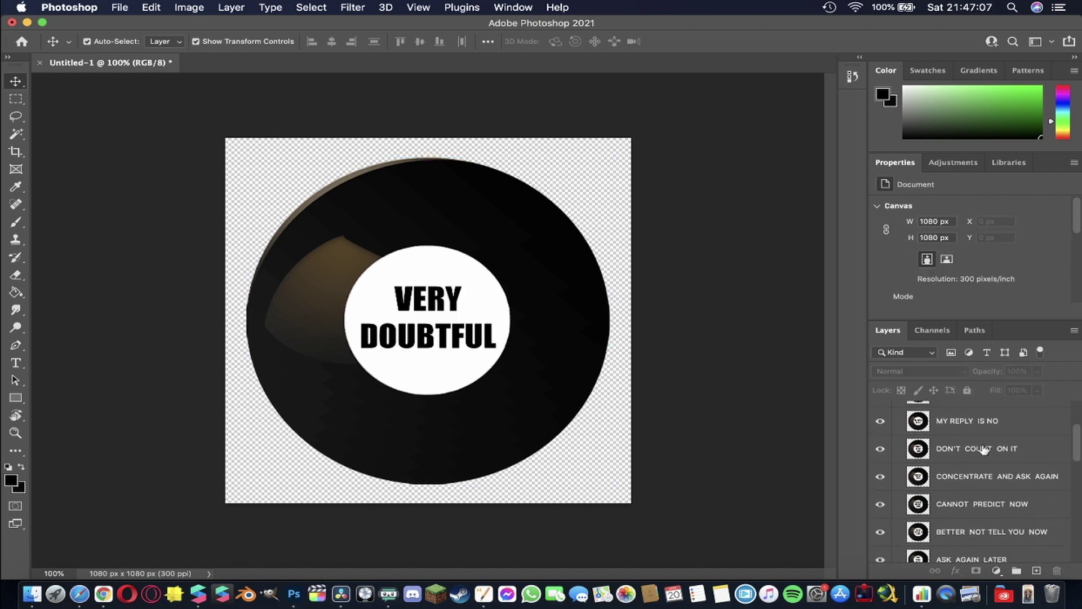
pyautogui.scroll(5, 983, 449)
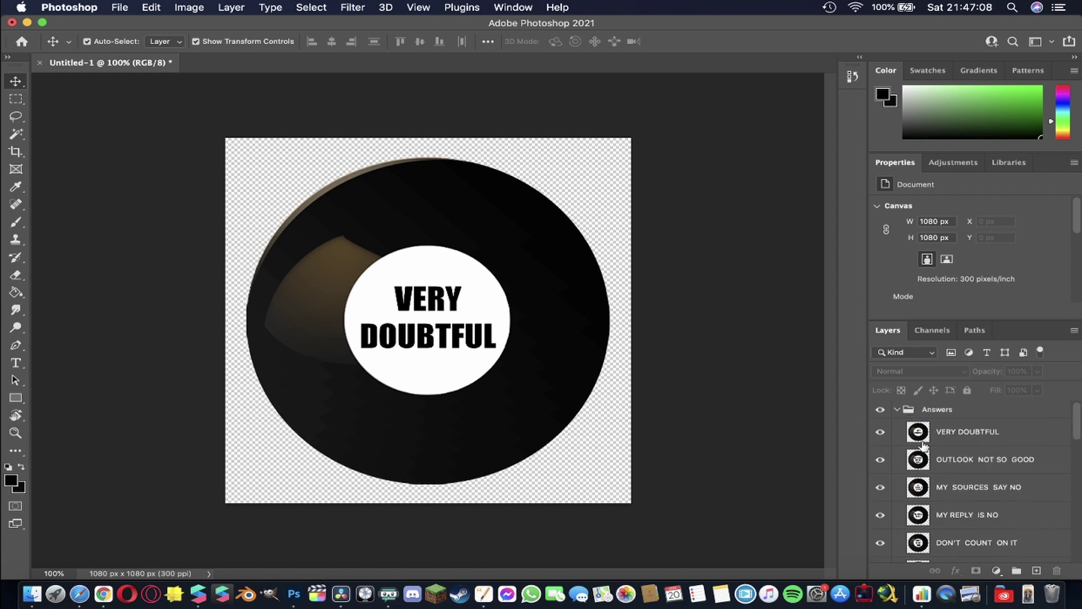
pyautogui.click(880, 432)
pyautogui.click(880, 459)
pyautogui.click(881, 487)
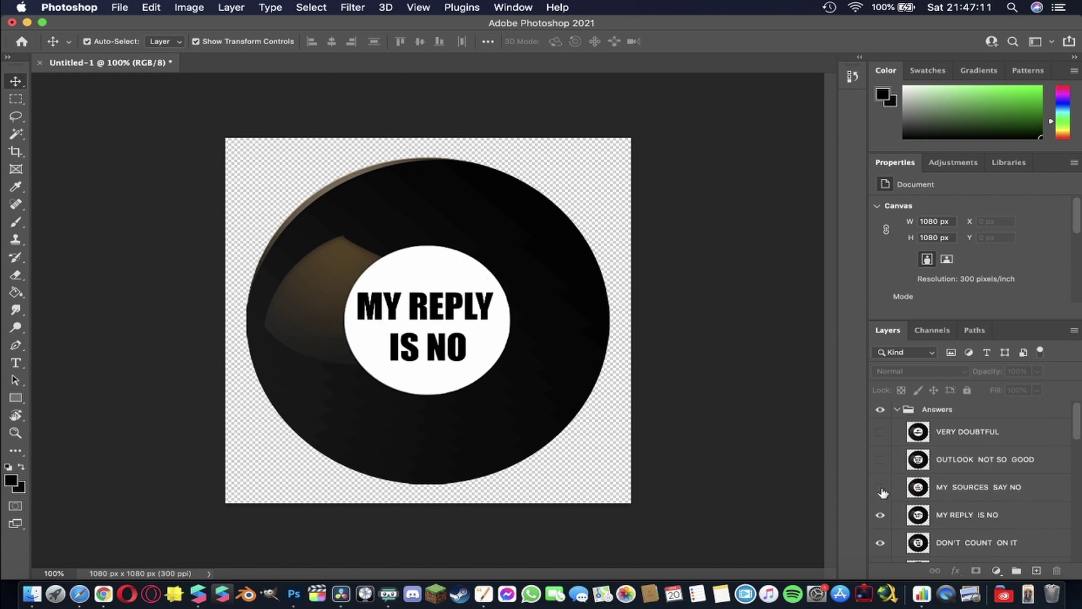
pyautogui.click(881, 514)
pyautogui.click(881, 514)
pyautogui.click(881, 487)
pyautogui.click(880, 459)
pyautogui.click(880, 433)
pyautogui.scroll(-10, 949, 514)
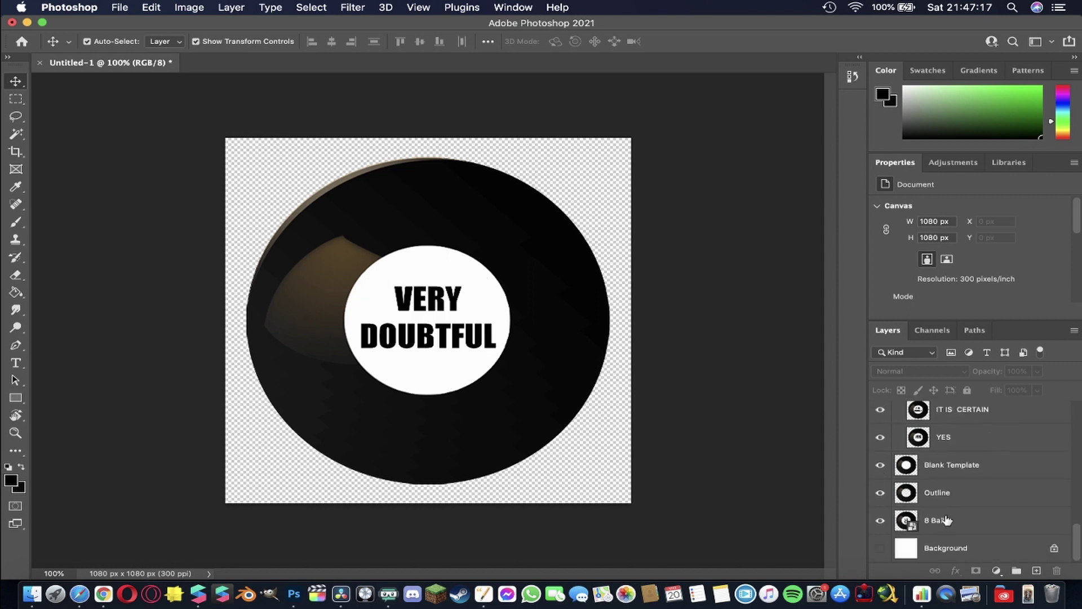
pyautogui.scroll(10, 941, 471)
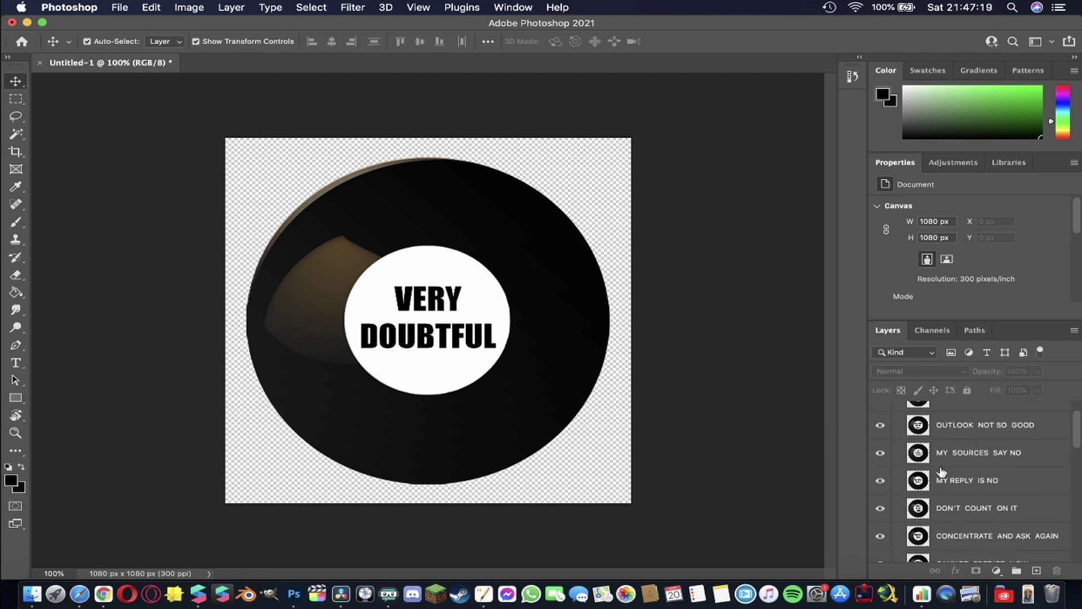
# Step: Export the visible layers to separate PNG-8 files in the desktop folder 8 Ball Answers
pyautogui.click(119, 9)
pyautogui.moveTo(264, 195)
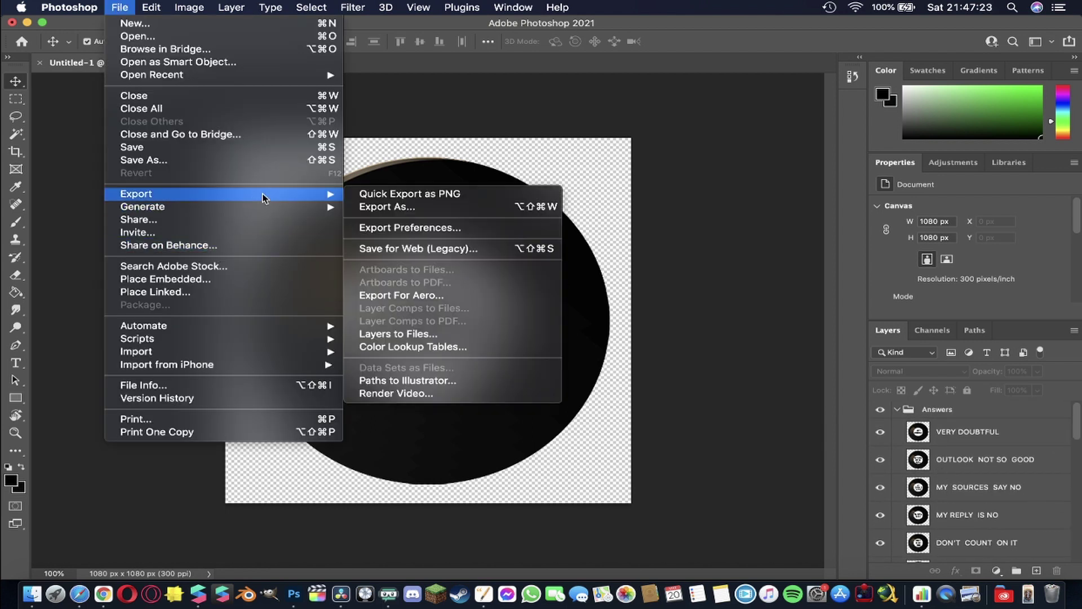
pyautogui.click(414, 333)
pyautogui.click(538, 207)
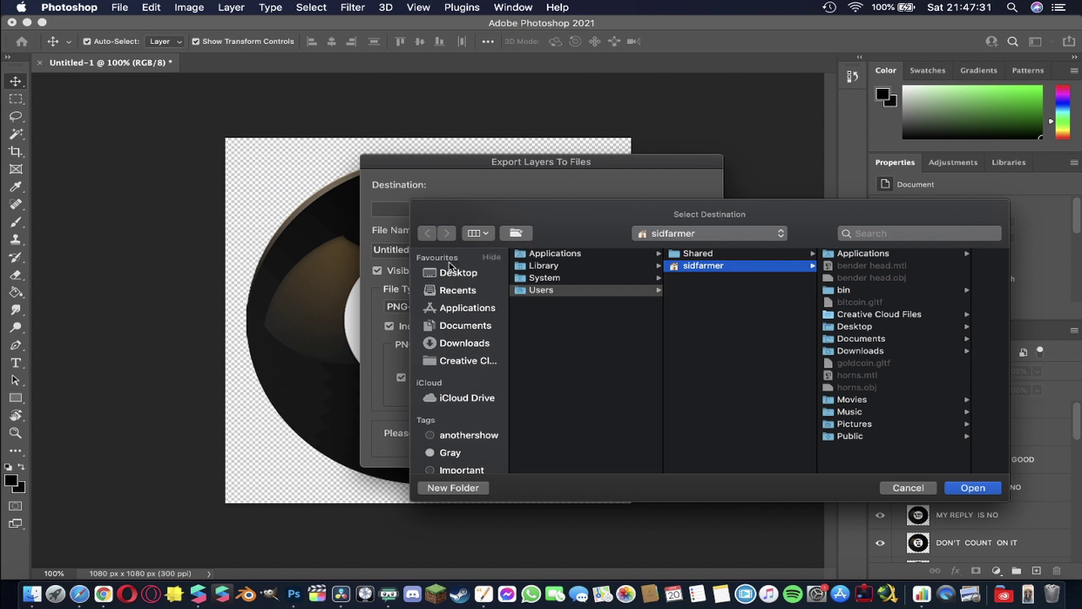
pyautogui.click(443, 274)
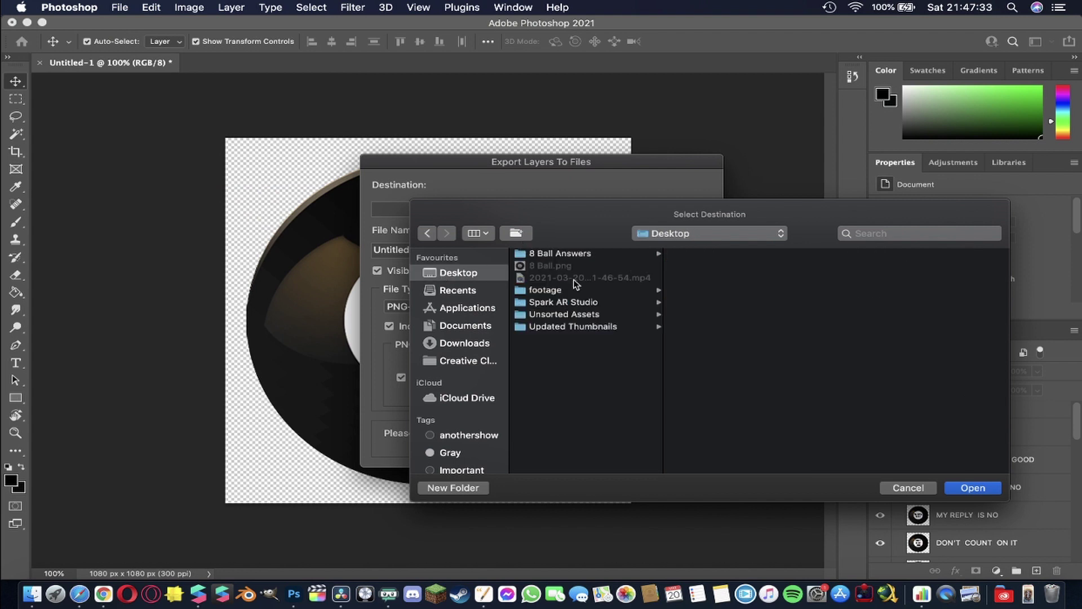
pyautogui.click(573, 254)
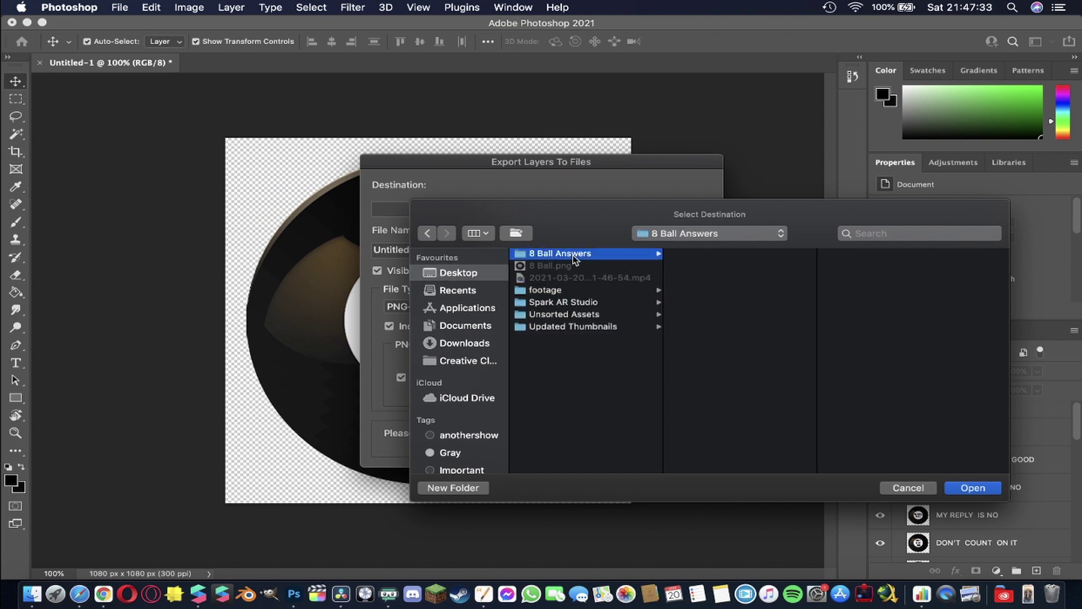
pyautogui.click(965, 488)
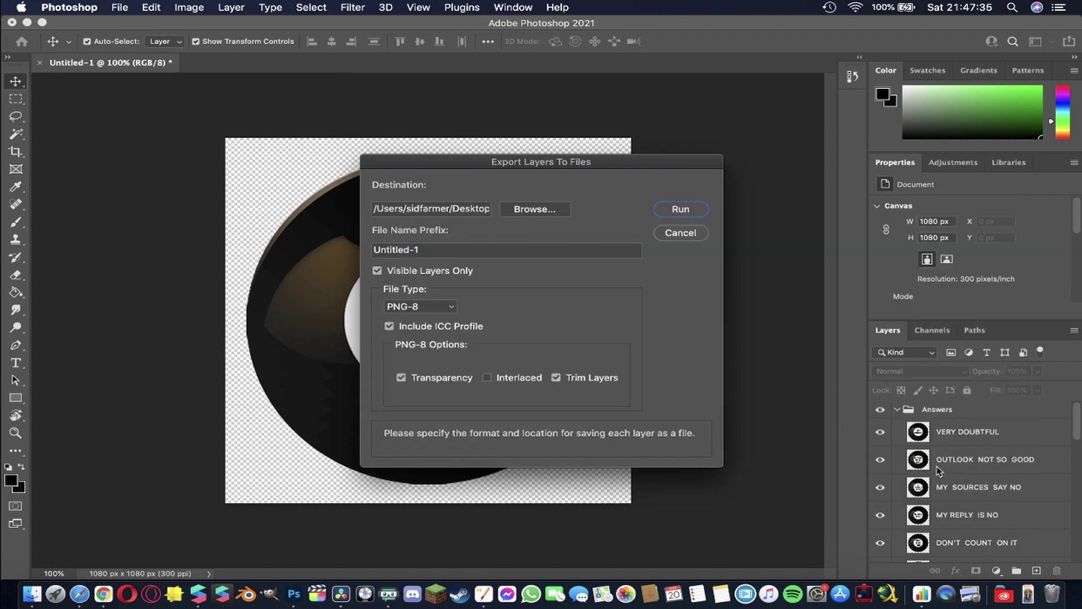
pyautogui.click(681, 210)
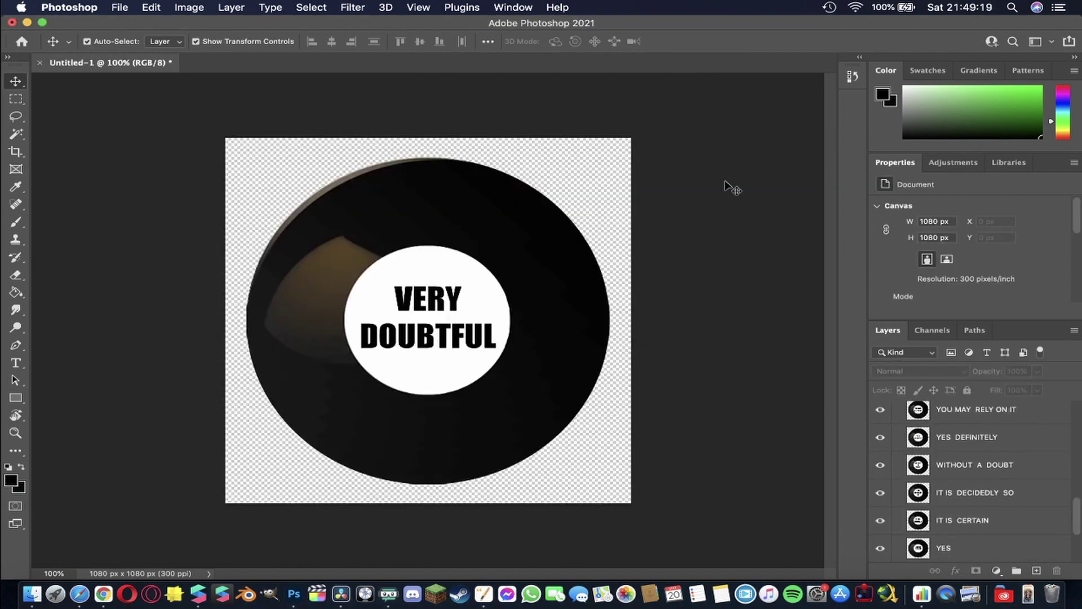
# Step: Switch to the desktop, open the 8 Ball Answers folder and look through the exported PNG files
pyautogui.hotkey('ctrl', 'Left')
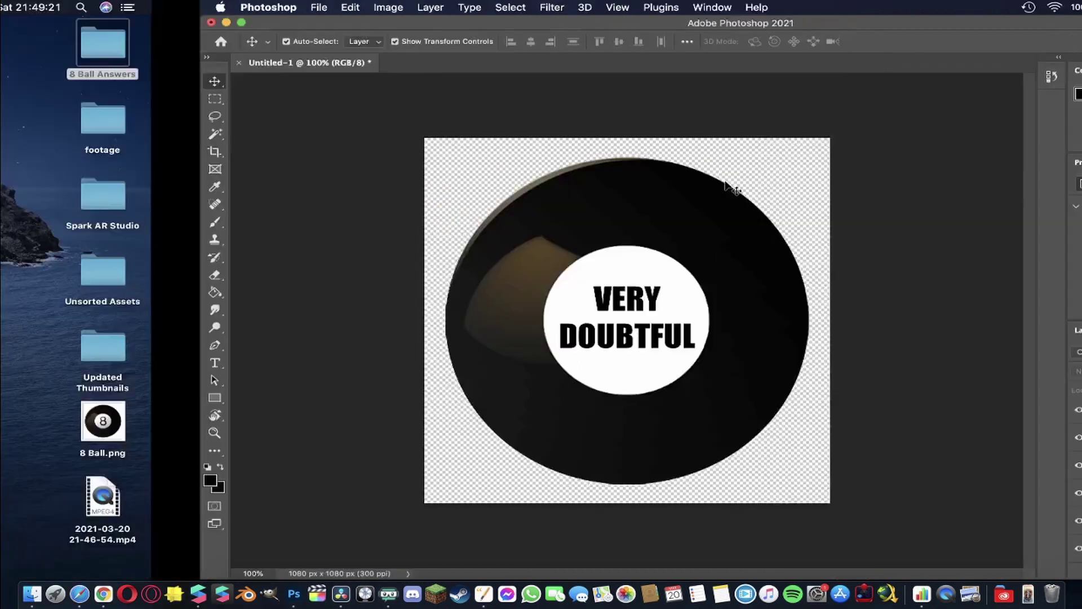
pyautogui.doubleClick(1029, 50)
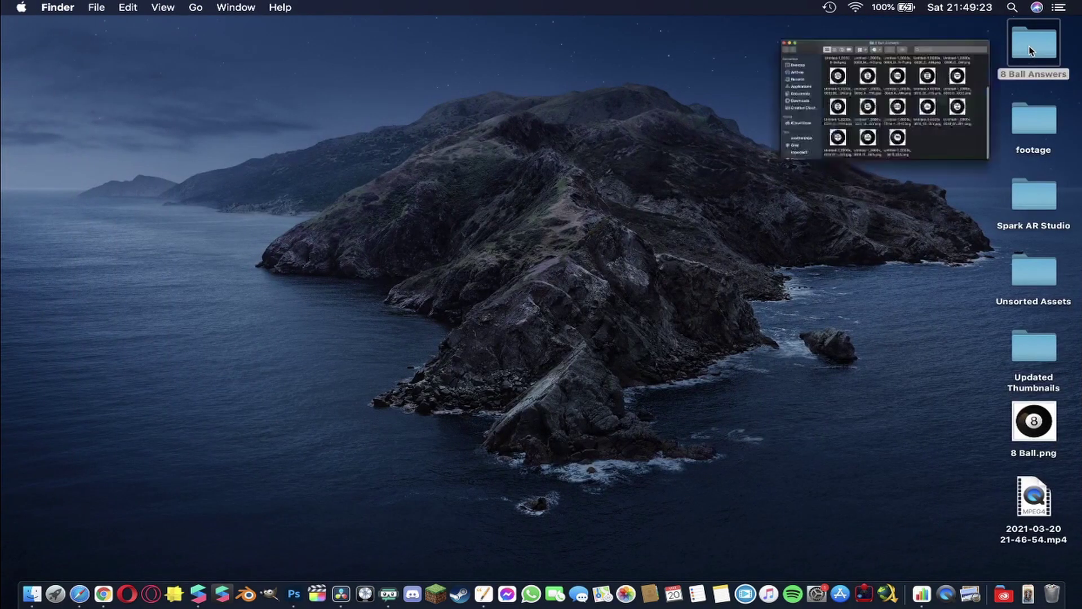
pyautogui.scroll(5, 755, 336)
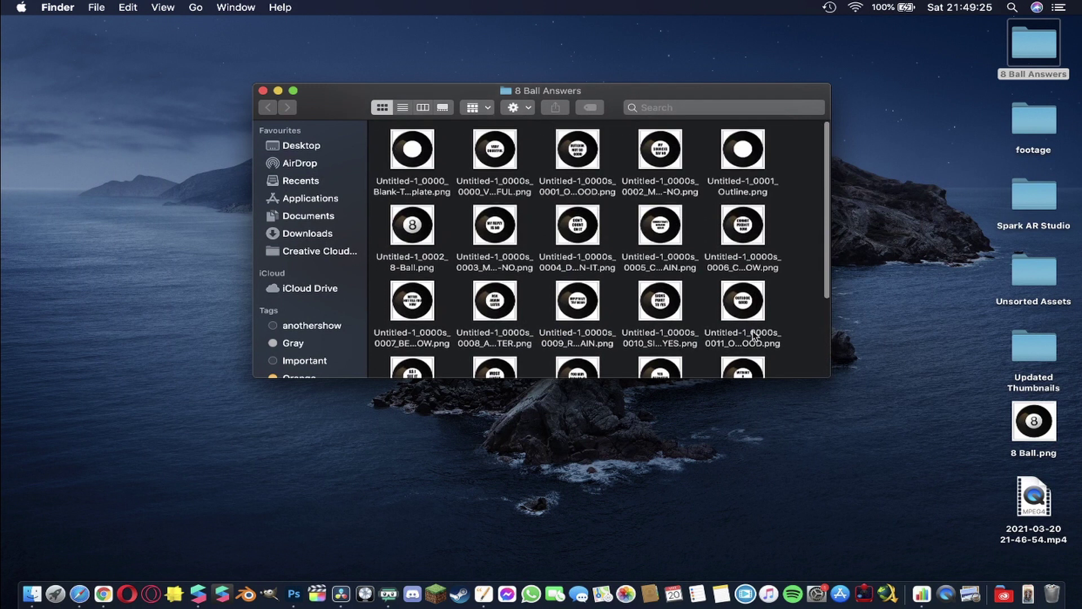
pyautogui.click(411, 149)
pyautogui.scroll(-3, 411, 149)
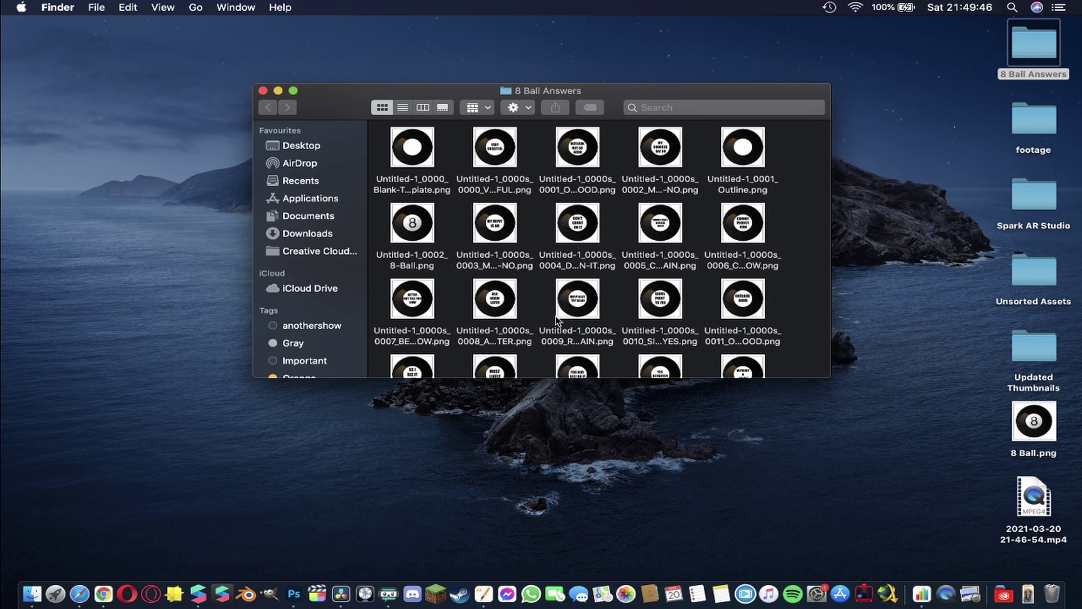
pyautogui.scroll(-5, 556, 320)
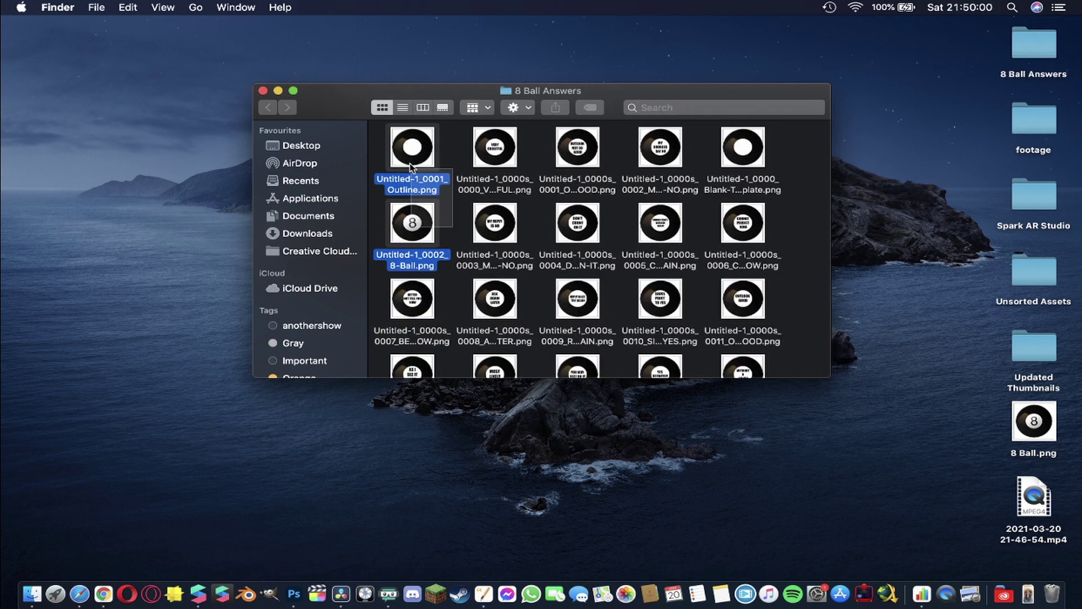
# Step: Move the Outline, 8-Ball and Blank-Template PNGs from the 8 Ball Answers folder to the desktop and tidy up the remaining icons
pyautogui.moveTo(412, 147); pyautogui.dragTo(166, 163)
pyautogui.moveTo(742, 147); pyautogui.dragTo(188, 100)
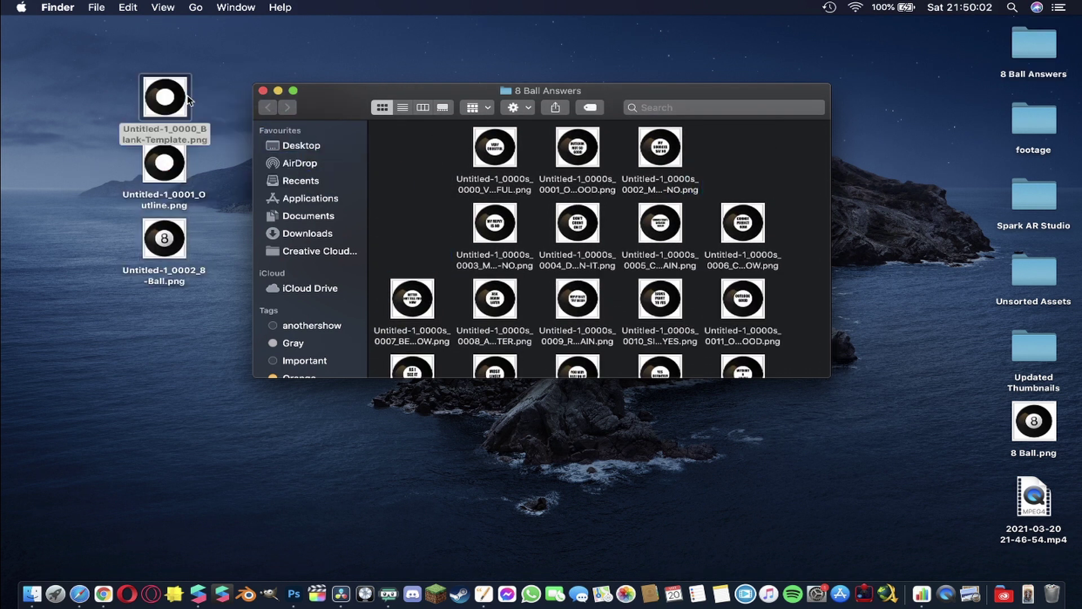
pyautogui.rightClick(428, 155)
pyautogui.moveTo(507, 275)
pyautogui.click(631, 288)
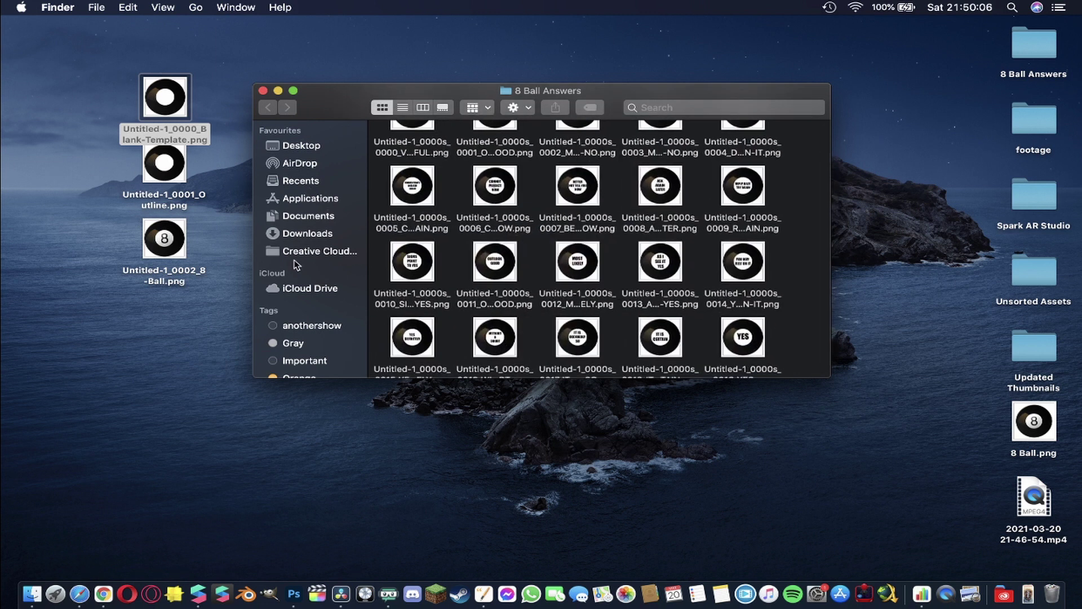
pyautogui.scroll(2, 451, 252)
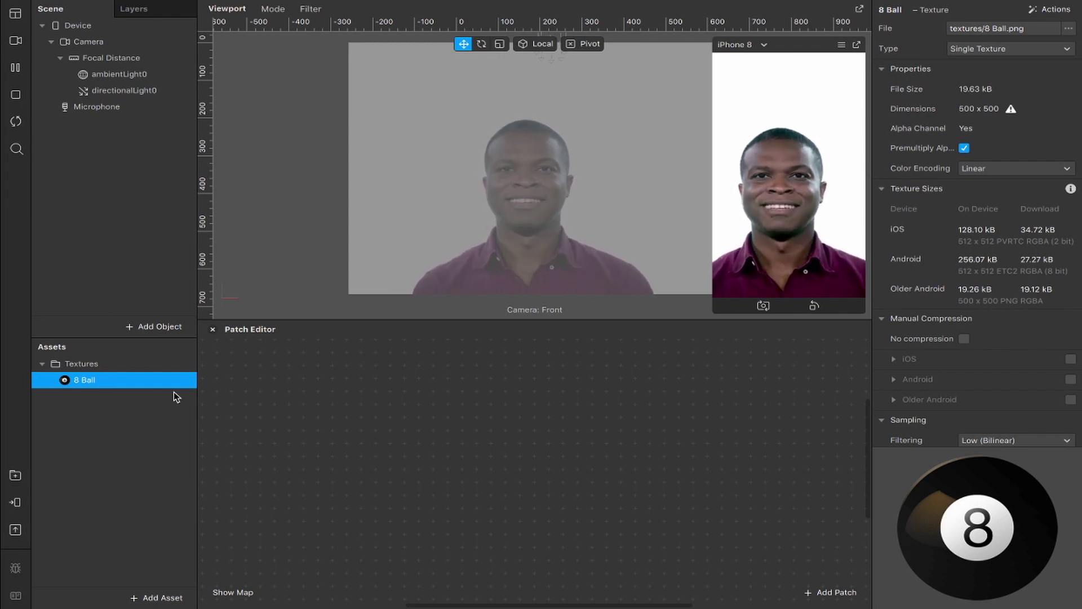
# Step: In Spark AR Studio, add a face tracker to the scene and add a plane inside it
pyautogui.rightClick(133, 226)
pyautogui.moveTo(162, 235)
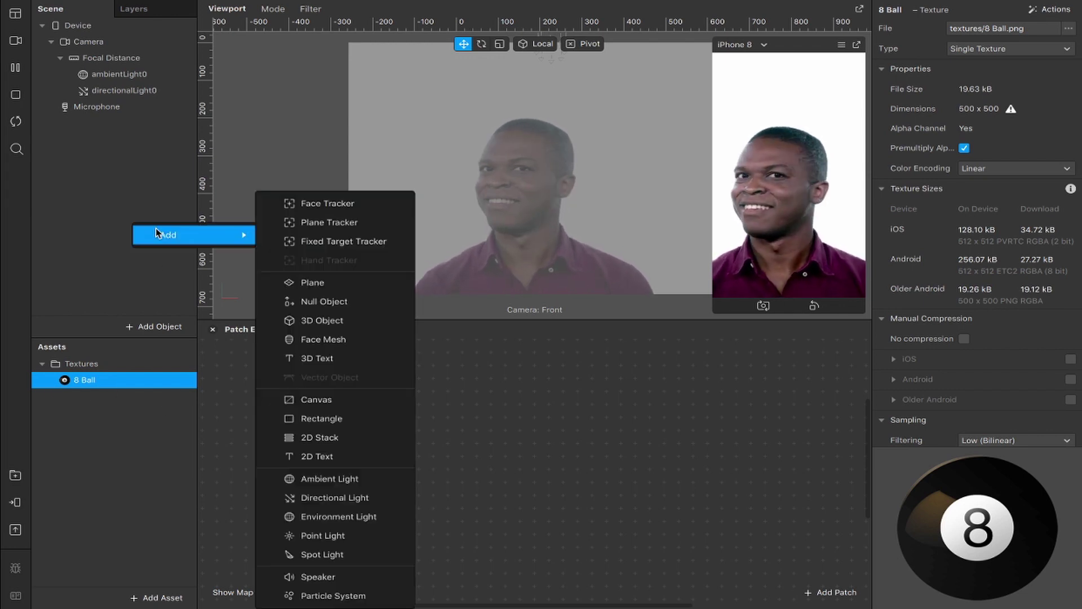
pyautogui.click(343, 202)
pyautogui.rightClick(142, 112)
pyautogui.moveTo(180, 118)
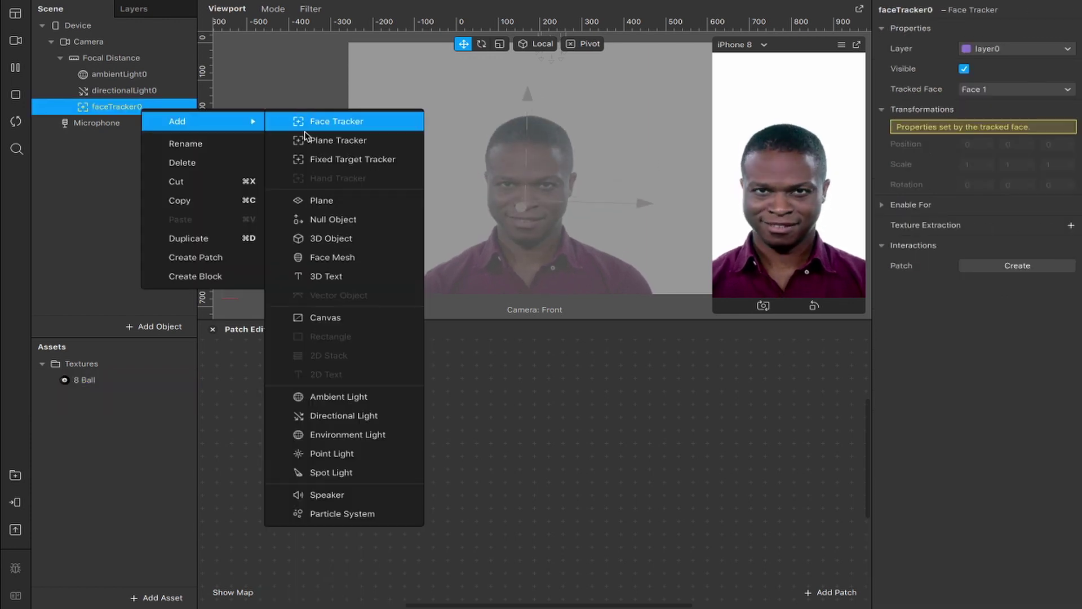
pyautogui.click(313, 202)
# Step: Set the plane's X and Y scale to 1.5
pyautogui.click(975, 133)
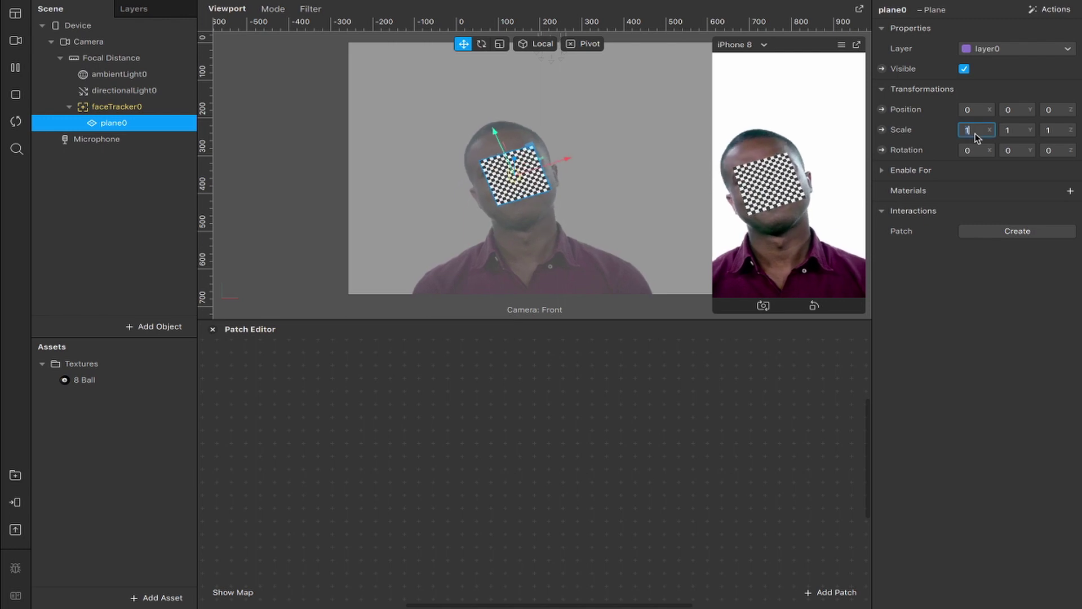
pyautogui.write('.5')
pyautogui.click(1020, 136)
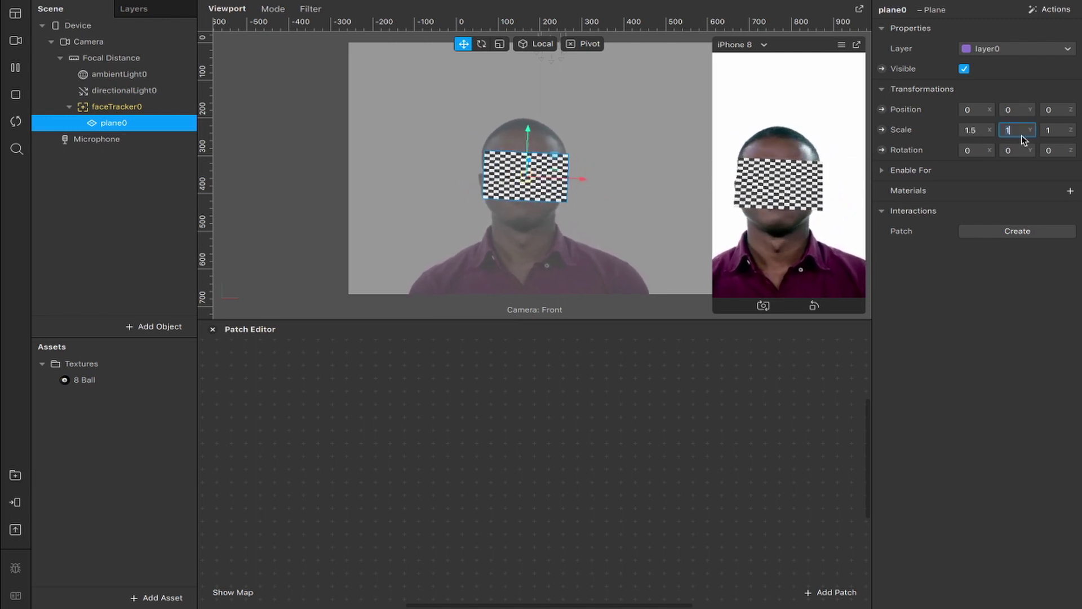
pyautogui.write('.5')
pyautogui.press('Return')
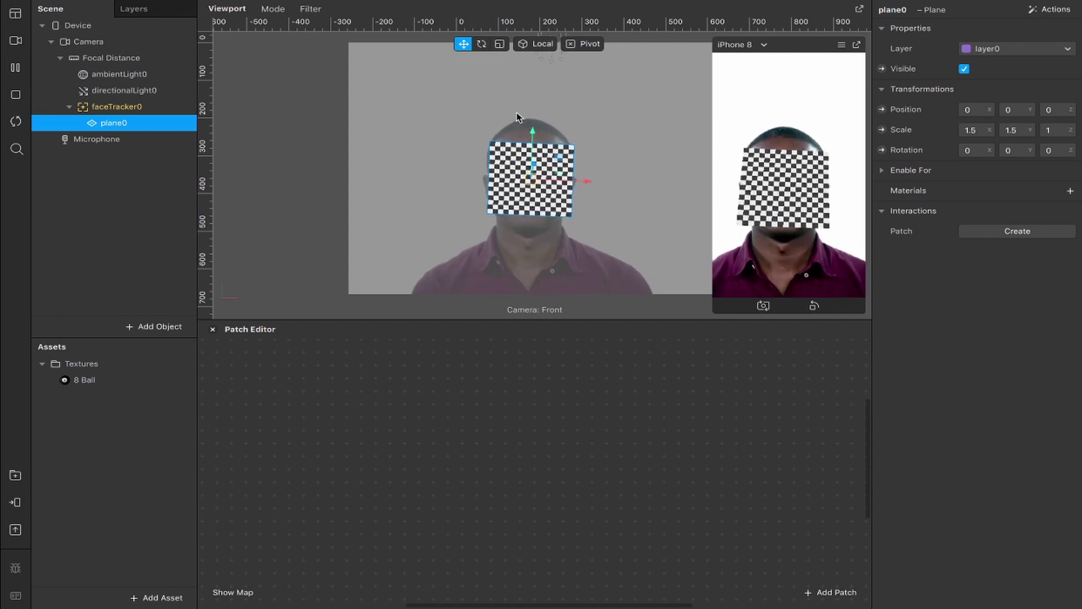
# Step: Set the plane's Y position to 0.15 so it sits above the tracked head
pyautogui.click(1017, 109)
pyautogui.press('BackSpace')
pyautogui.write('0.0')
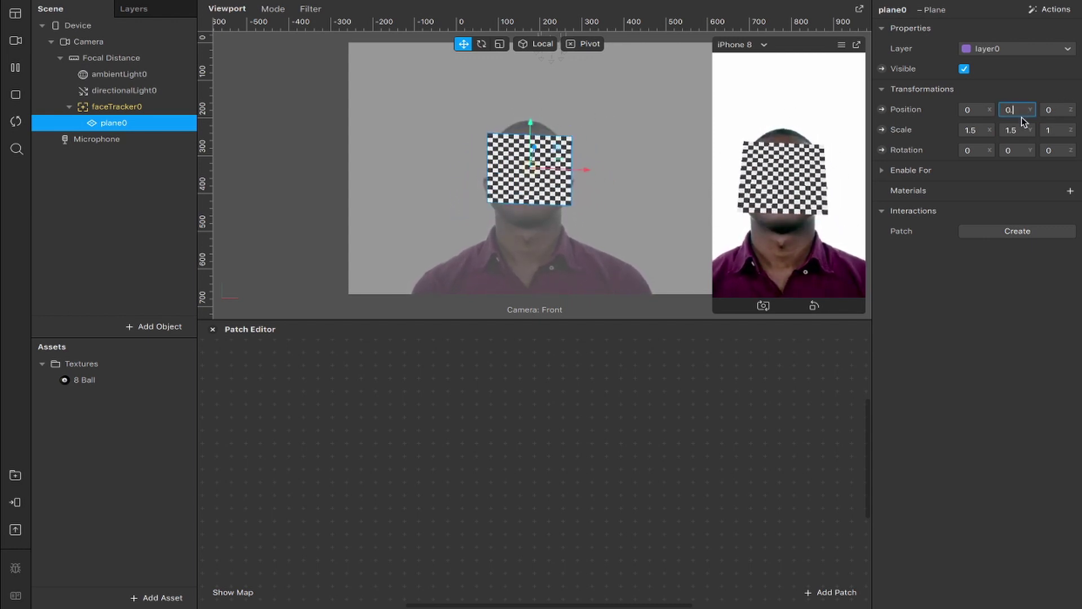
pyautogui.write('15')
pyautogui.press('Return')
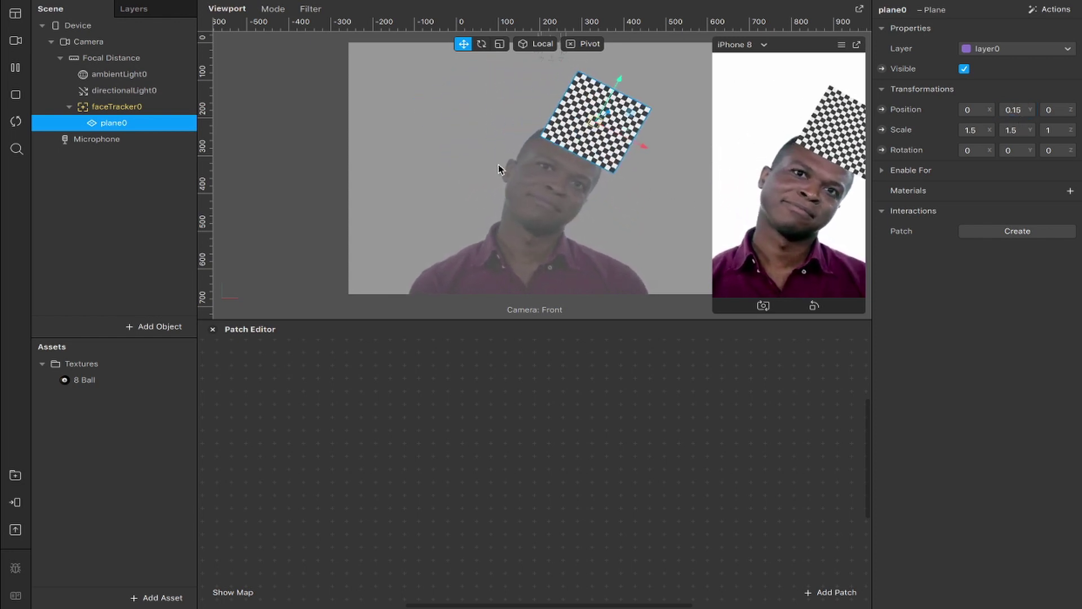
# Step: Duplicate the plane, naming the original "start position" and the copy "answers"
pyautogui.hotkey('ctrl', 'd')
pyautogui.doubleClick(135, 123)
pyautogui.write('start position')
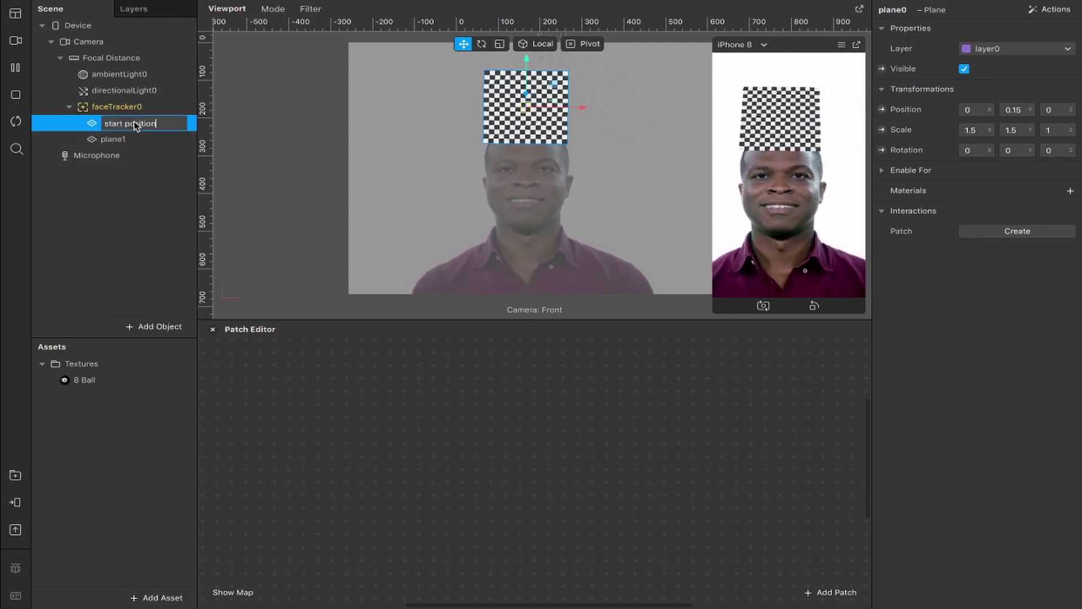
pyautogui.press('Return')
pyautogui.doubleClick(118, 140)
pyautogui.write('answers')
pyautogui.press('Return')
# Step: Create a material for the start position plane and name it "start position mat"
pyautogui.click(127, 123)
pyautogui.click(1069, 190)
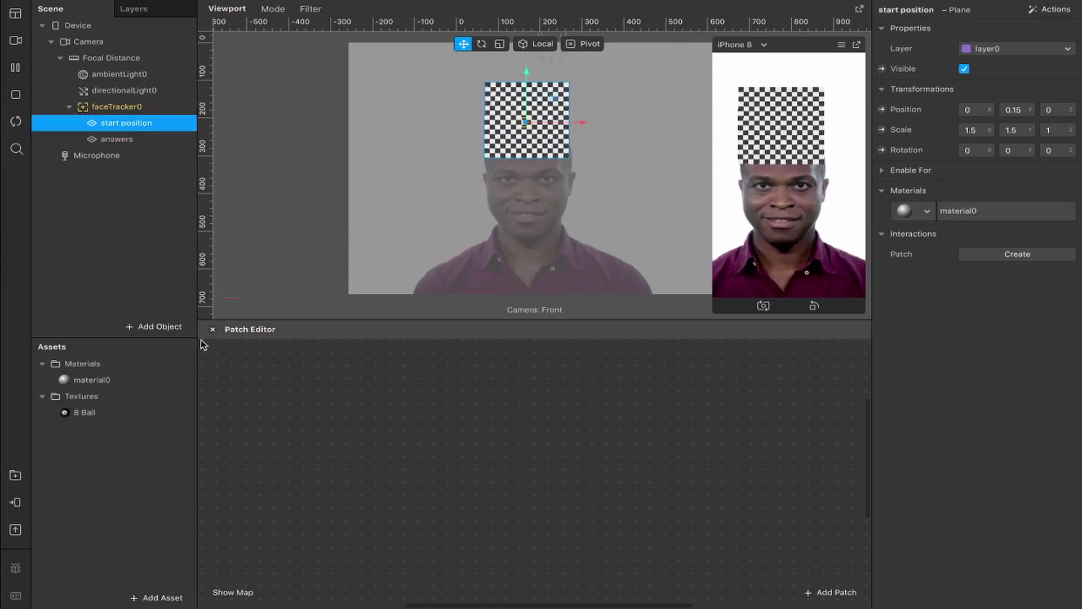
pyautogui.doubleClick(100, 380)
pyautogui.write('start position mat')
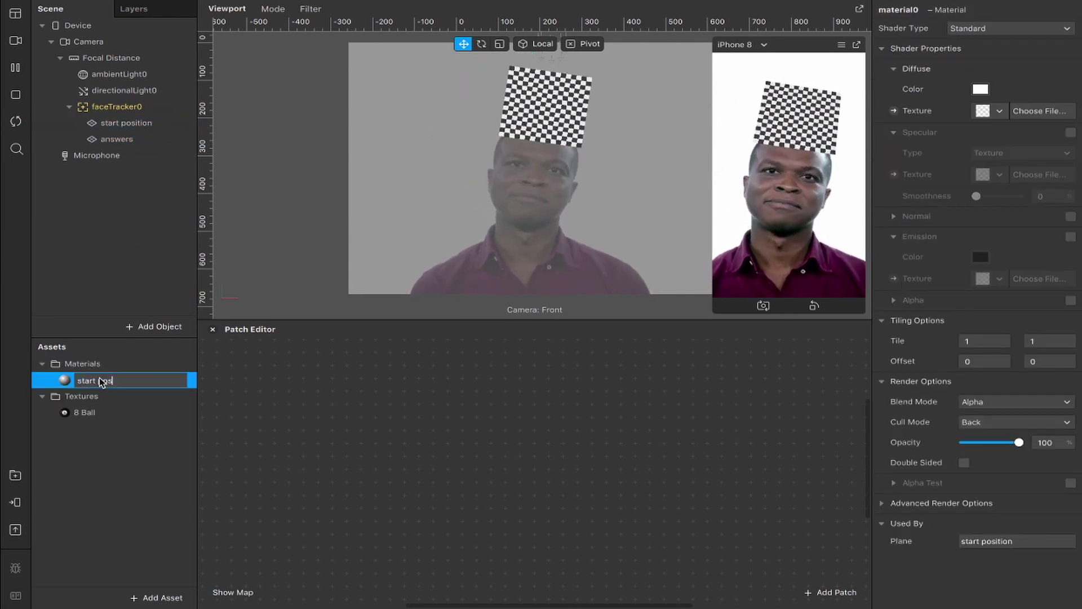
pyautogui.press('Return')
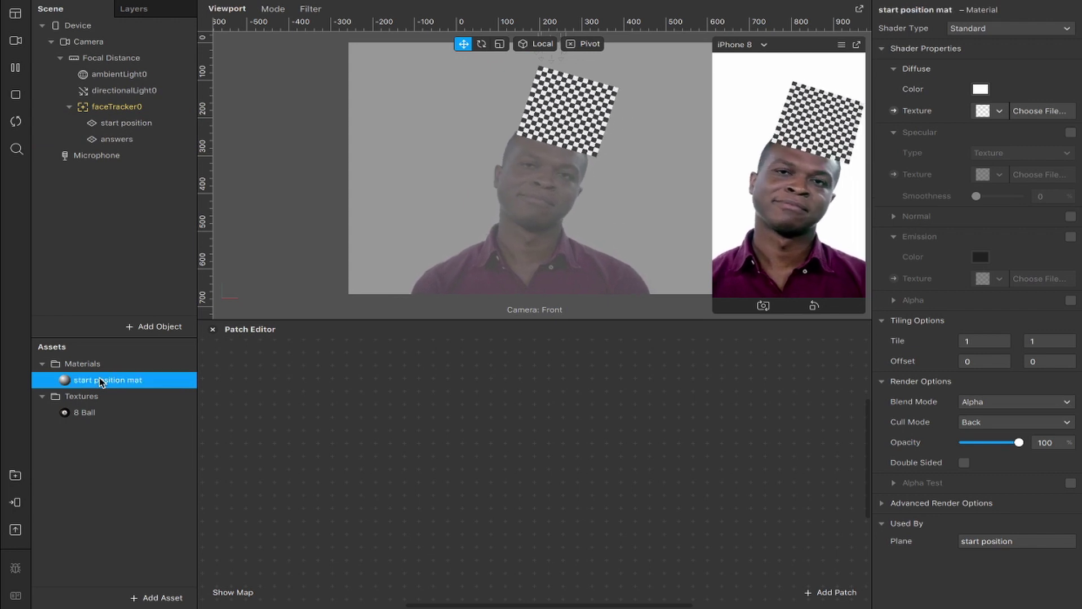
# Step: Create a new material for the answers plane and name it "answers mat"
pyautogui.click(121, 139)
pyautogui.click(1069, 191)
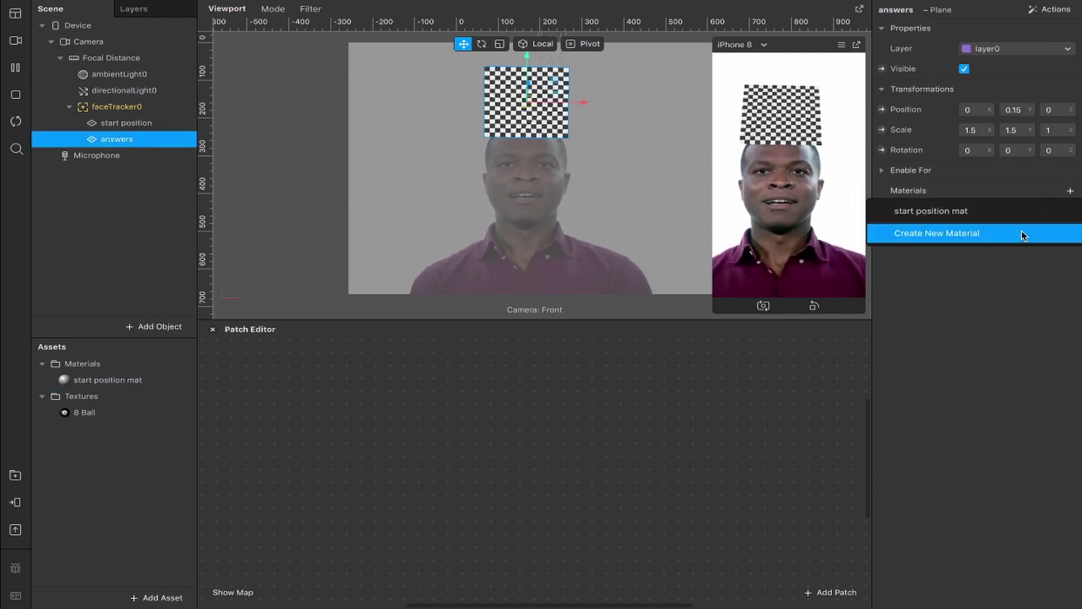
pyautogui.click(1023, 234)
pyautogui.doubleClick(127, 398)
pyautogui.write('answe')
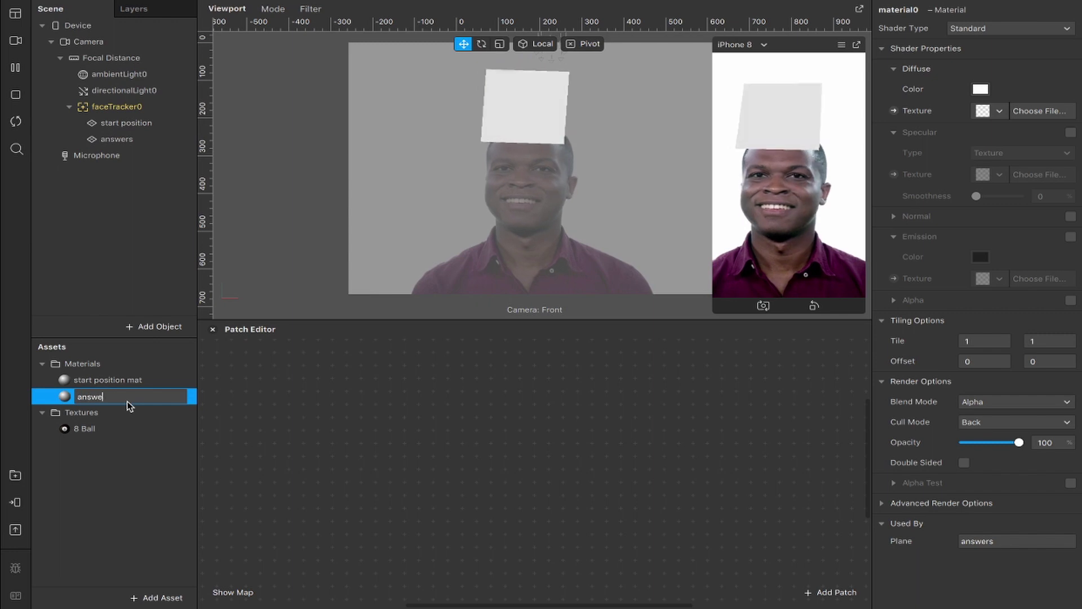
pyautogui.write('rs mat')
pyautogui.press('Return')
# Step: Set the shader type of both the start position mat and answers mat materials to Flat
pyautogui.keyDown('shift'); pyautogui.click(110, 380); pyautogui.keyUp('shift')
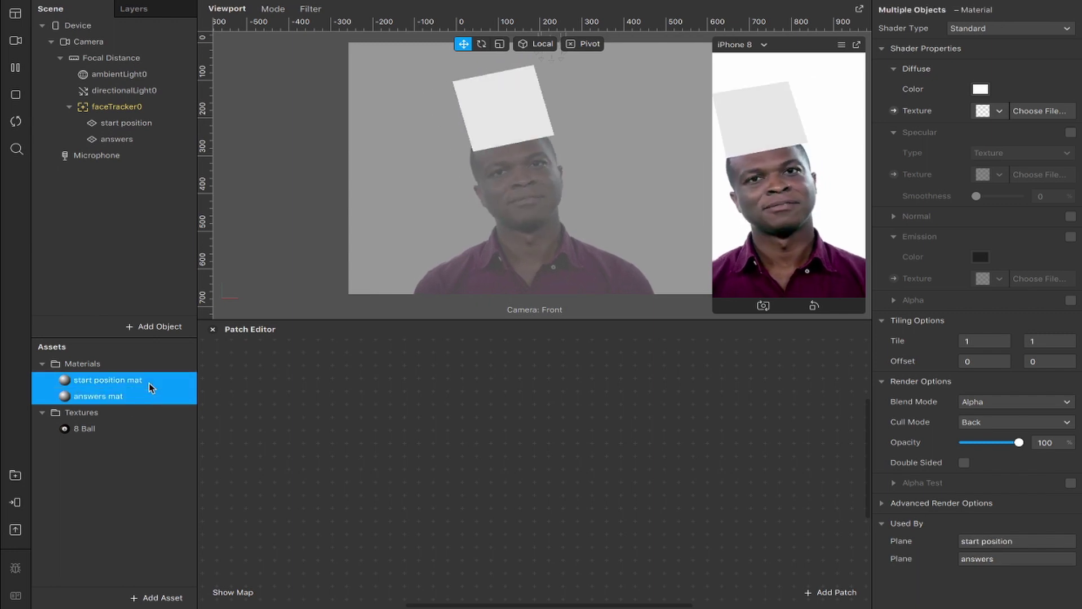
pyautogui.click(1039, 29)
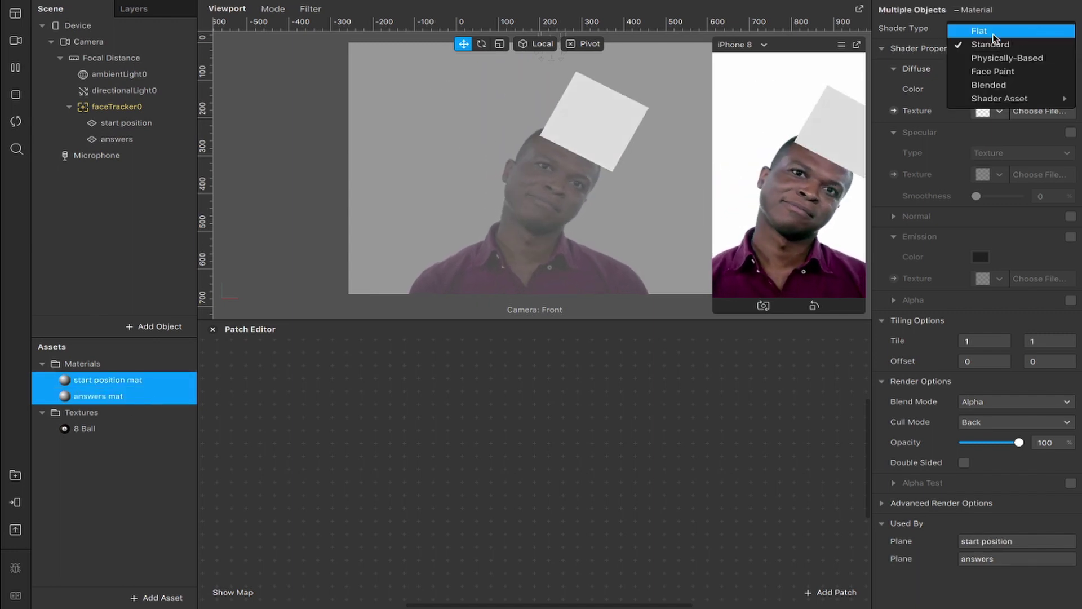
pyautogui.click(992, 32)
# Step: Assign the 8 Ball texture to the start position mat material
pyautogui.click(135, 382)
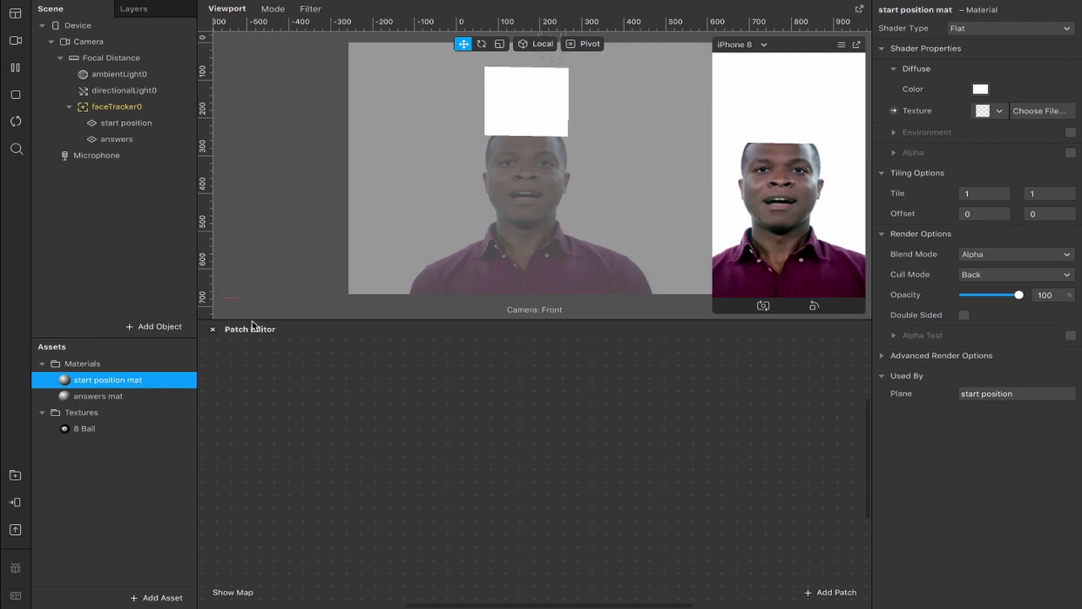
pyautogui.click(985, 112)
pyautogui.click(944, 132)
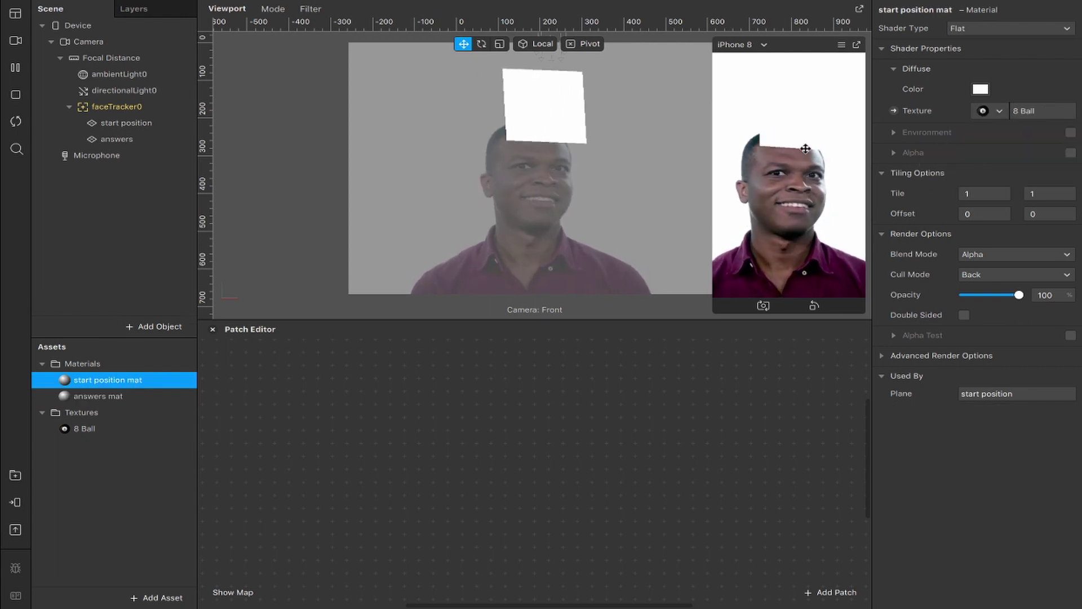
# Step: Add an animation sequence to the project's assets
pyautogui.click(121, 140)
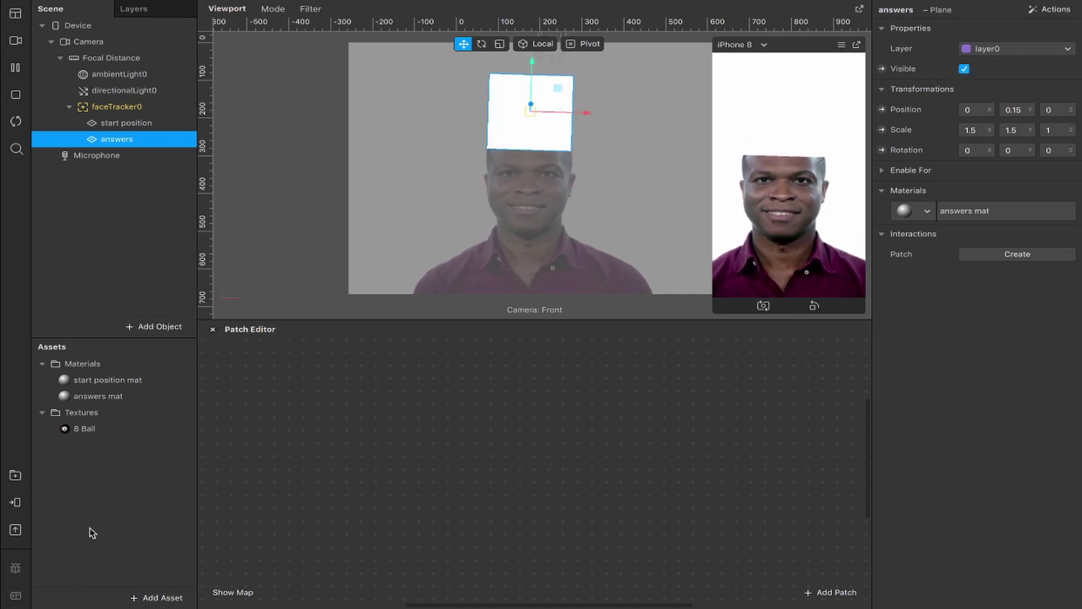
pyautogui.click(152, 599)
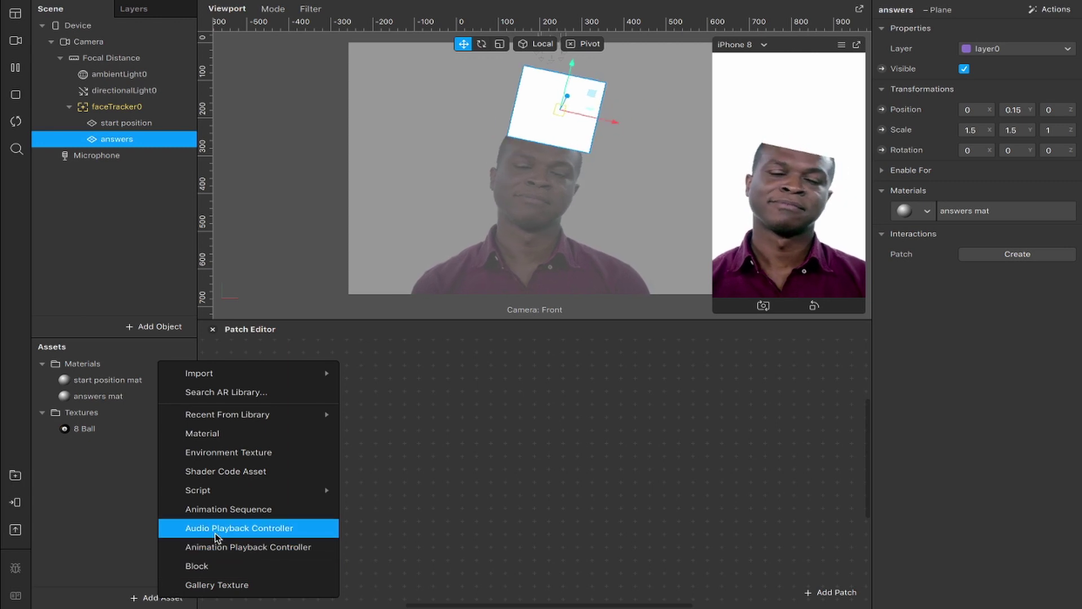
pyautogui.click(220, 509)
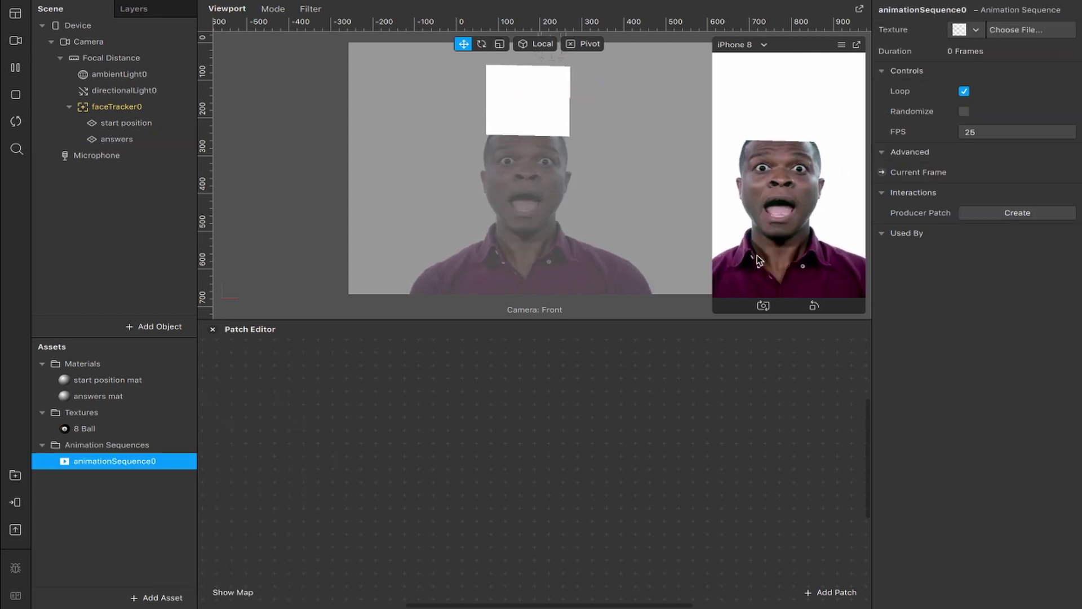
# Step: Load the 20 bad, good and neutral answer PNGs from the 8 Ball Answers folder as the animation sequence's new texture
pyautogui.click(972, 30)
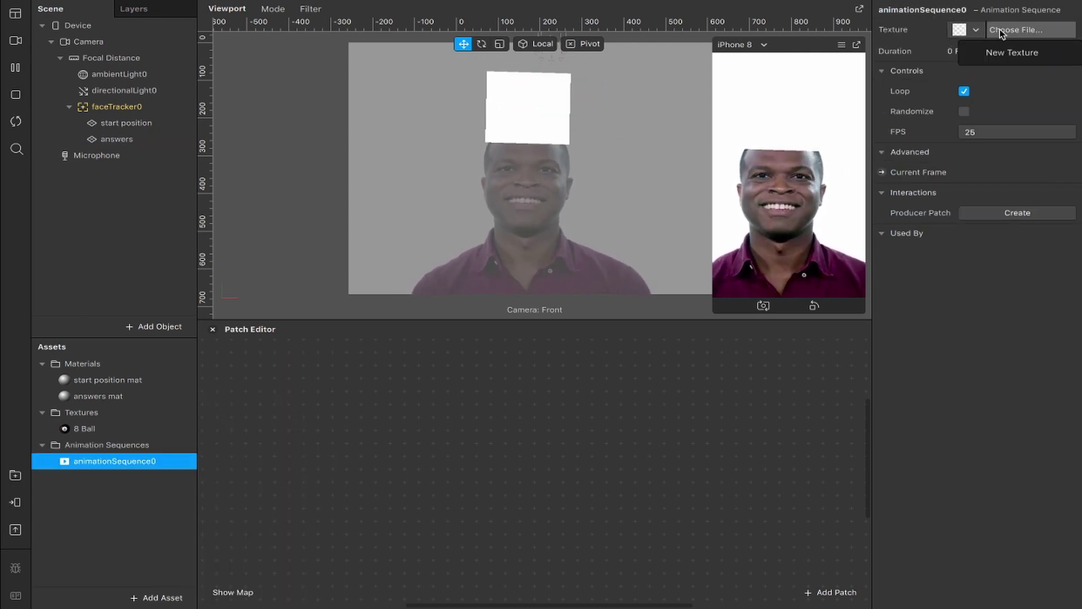
pyautogui.click(979, 52)
pyautogui.click(398, 123)
pyautogui.scroll(-3, 406, 225)
pyautogui.keyDown('shift'); pyautogui.click(412, 309); pyautogui.keyUp('shift')
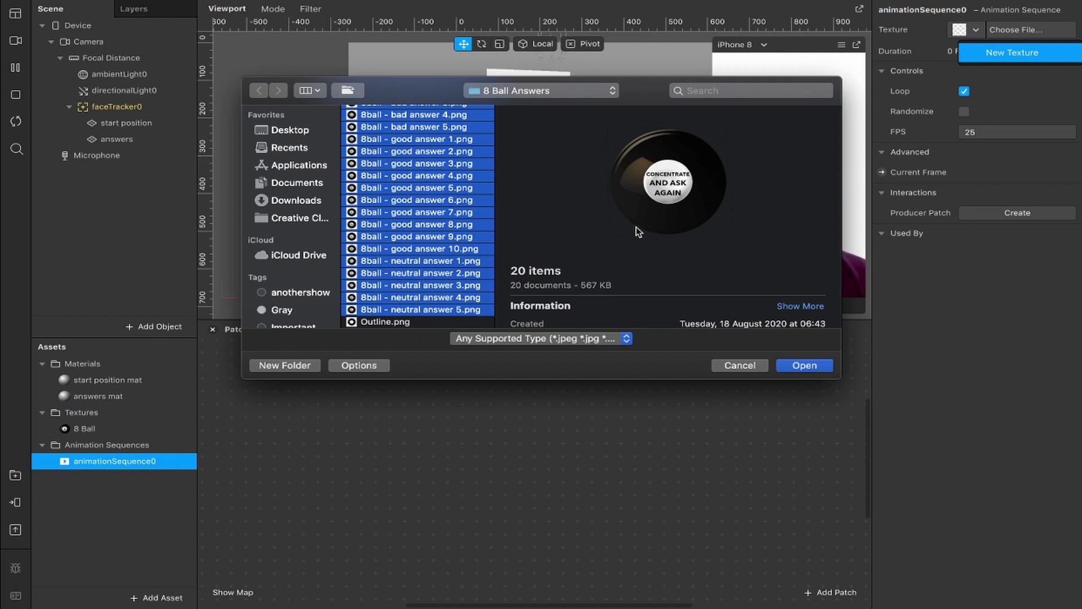
pyautogui.click(803, 367)
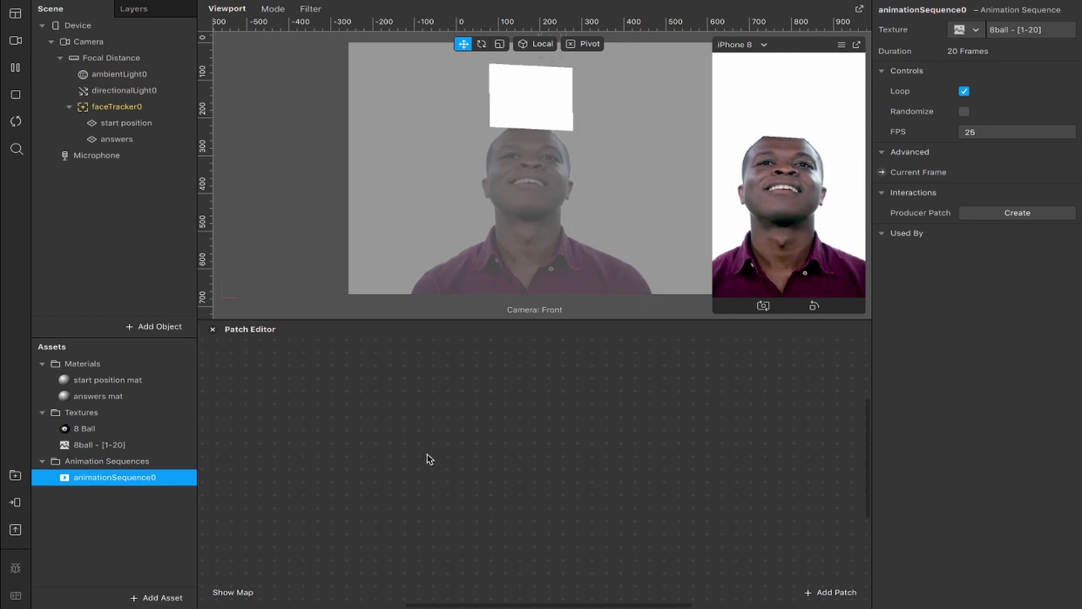
# Step: Use animationSequence0 as the texture of the answers mat material
pyautogui.click(135, 396)
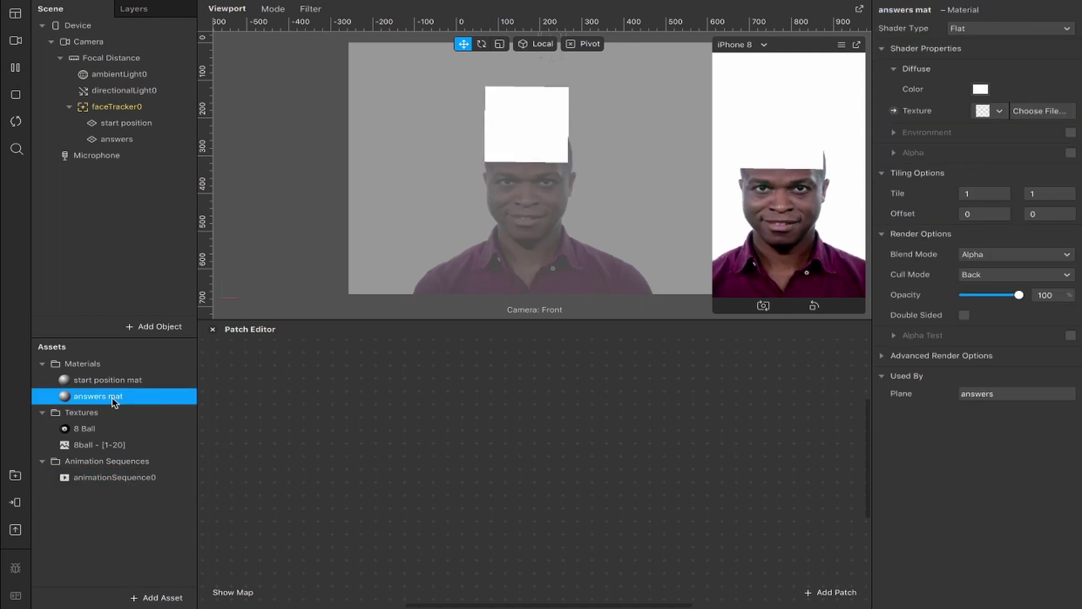
pyautogui.click(985, 111)
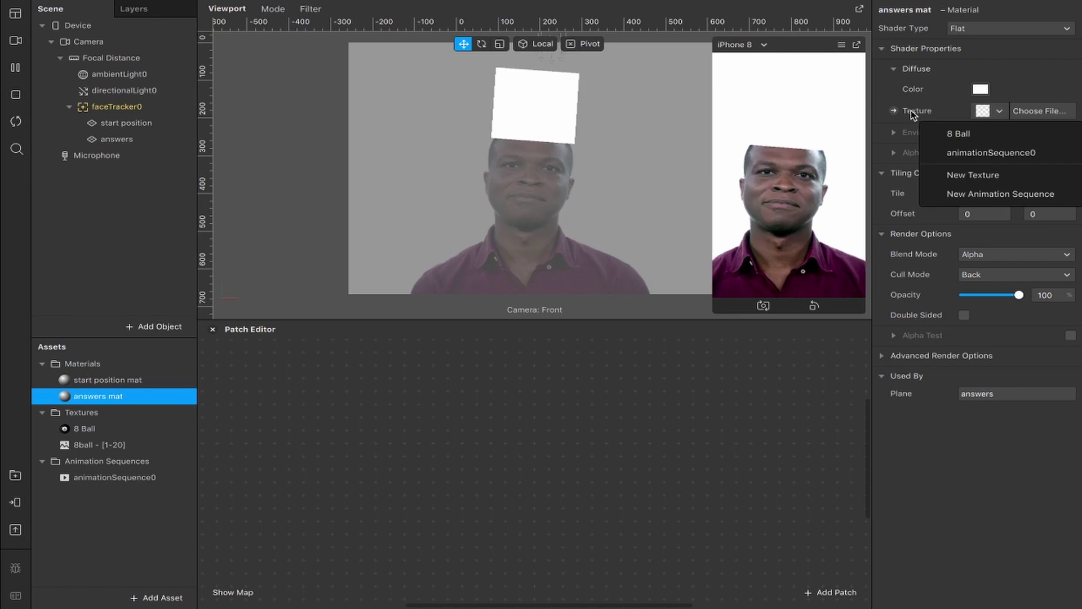
pyautogui.click(983, 153)
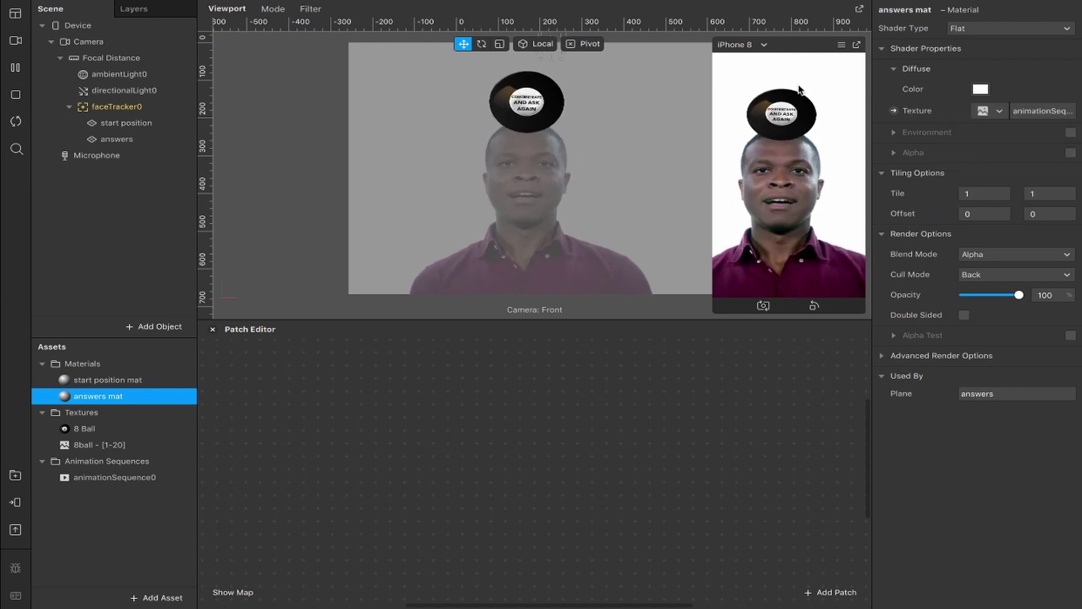
# Step: Keep the animation sequence looping, turn on Randomize and set its frame rate to 12 FPS
pyautogui.click(113, 462)
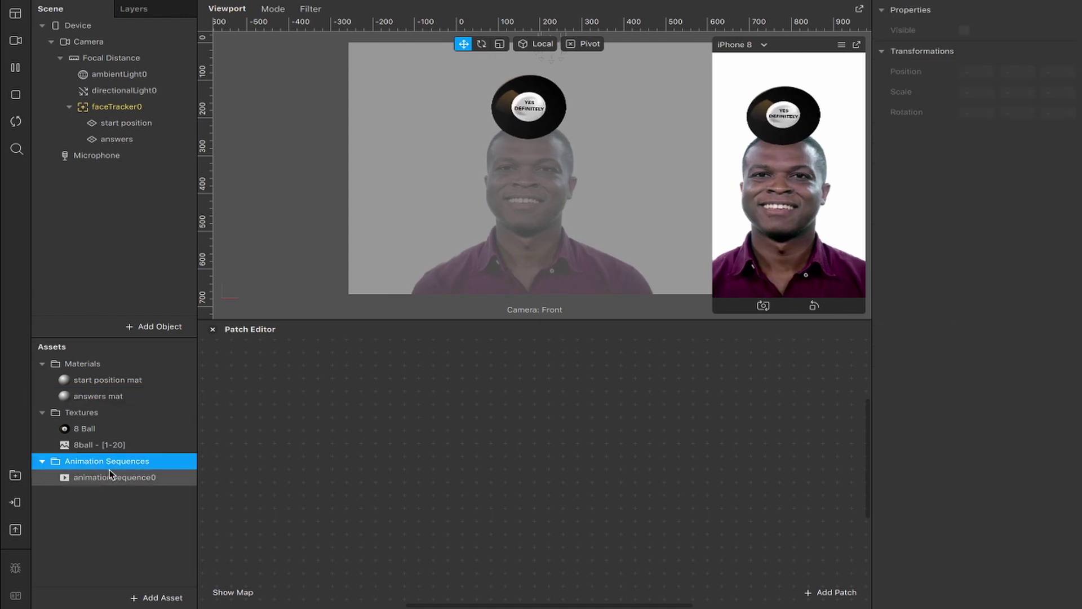
pyautogui.click(105, 478)
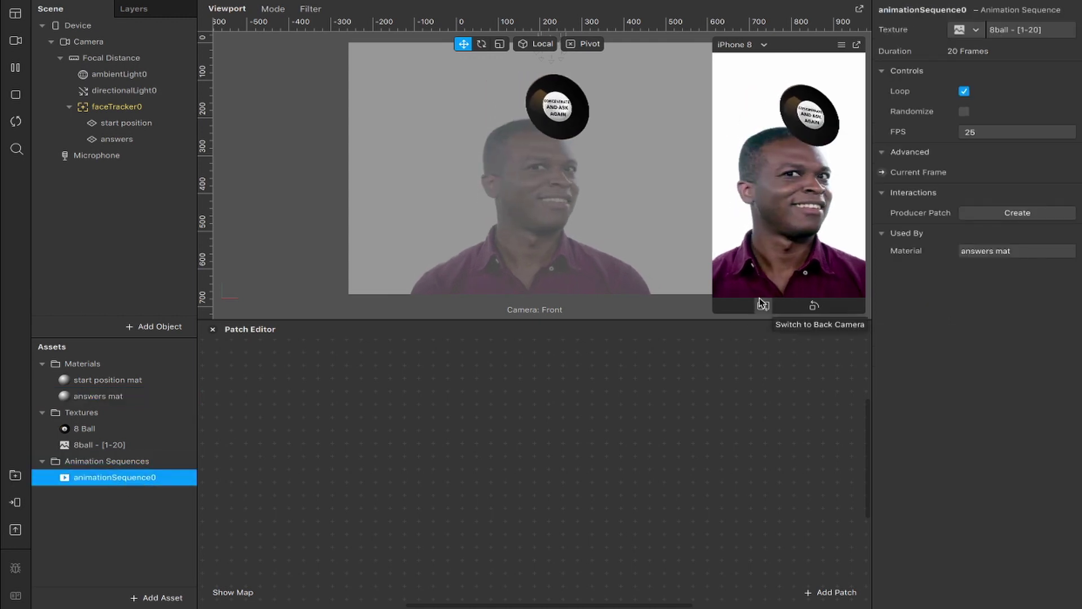
pyautogui.click(964, 91)
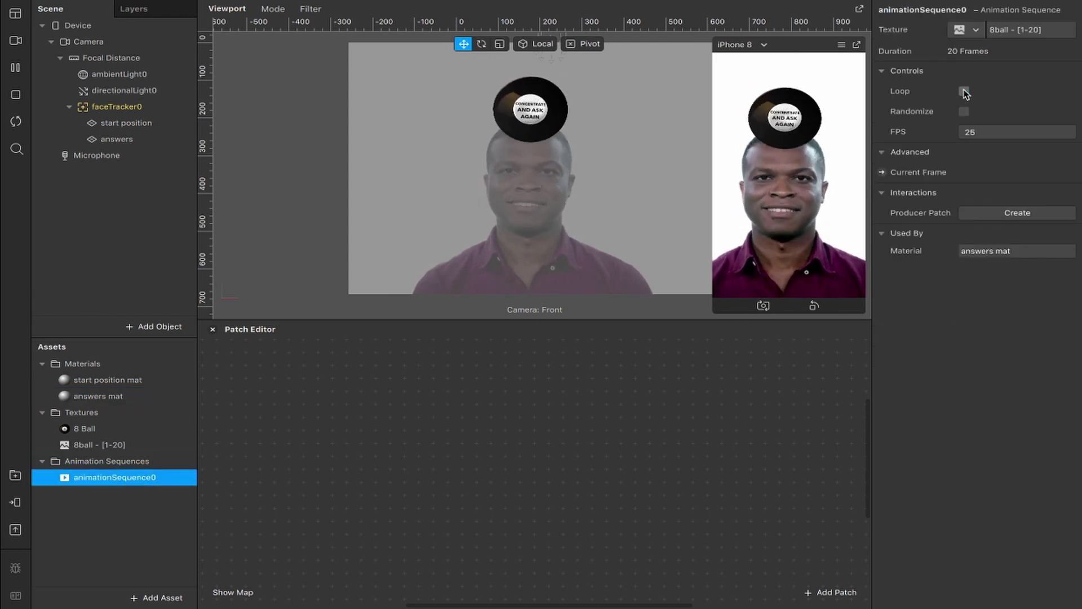
pyautogui.click(964, 90)
pyautogui.click(964, 111)
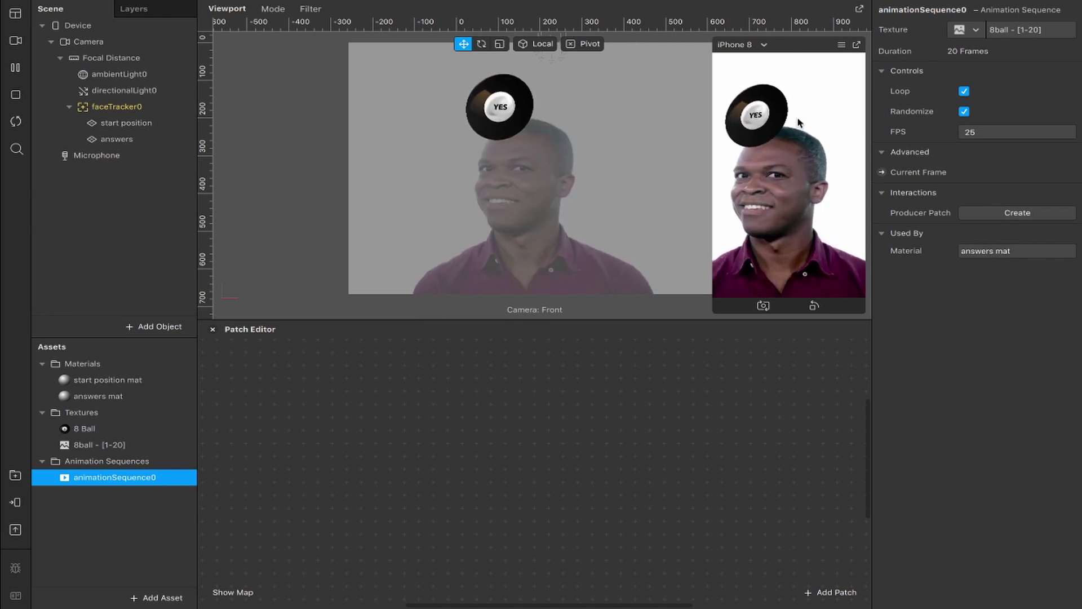
pyautogui.click(1011, 140)
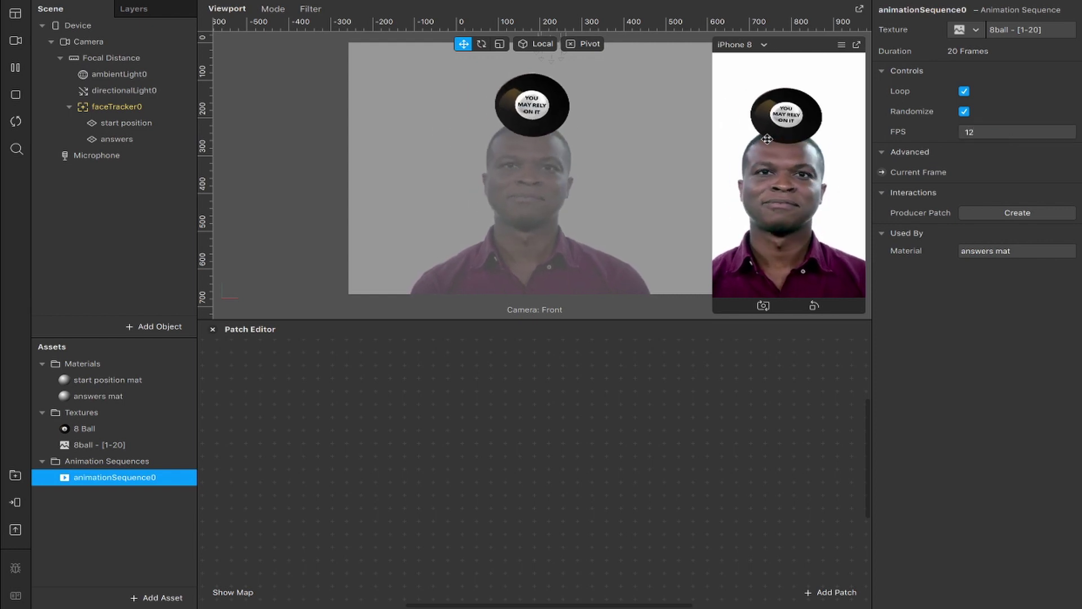
# Step: Add a Screen Tap patch to the Patch Editor
pyautogui.doubleClick(285, 423)
pyautogui.write('scree')
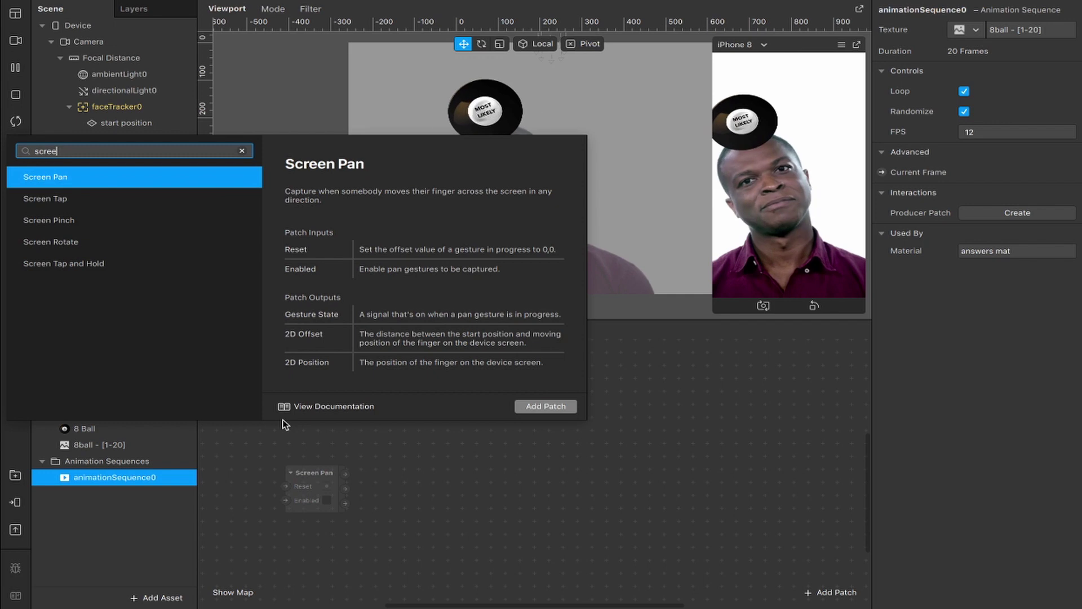
pyautogui.press('Down')
pyautogui.press('Return')
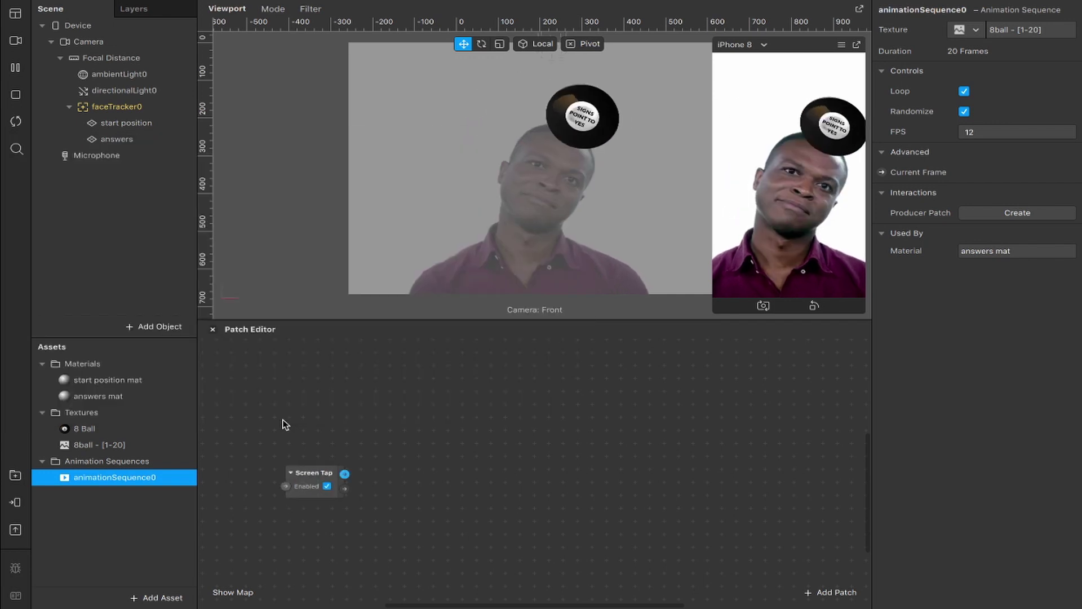
# Step: Add a Switch patch with its Flip input fed by Screen Tap, and place it beside the Screen Tap patch
pyautogui.moveTo(301, 474); pyautogui.dragTo(404, 451)
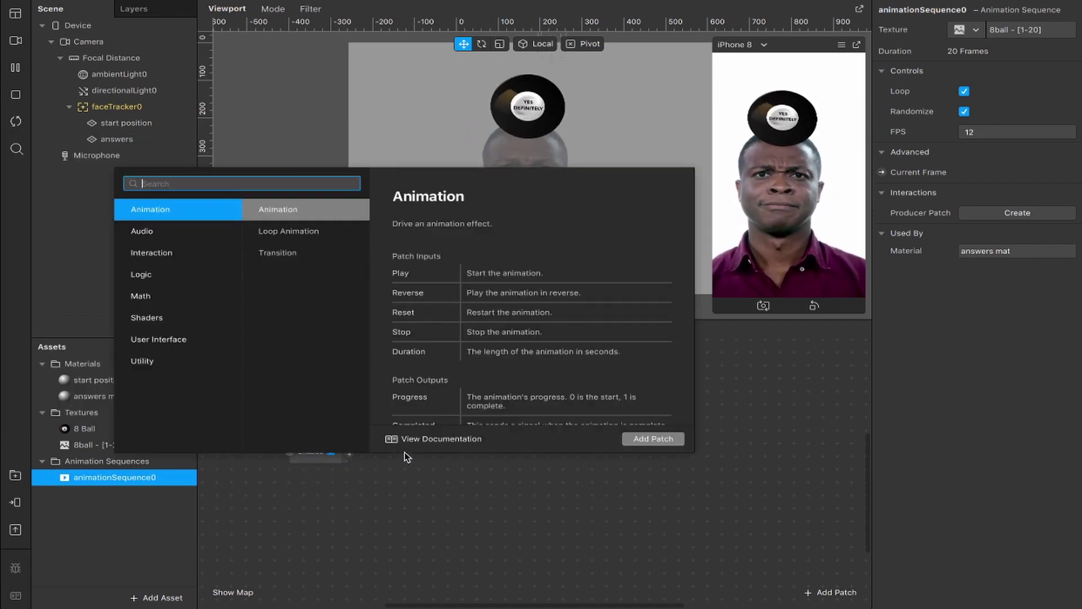
pyautogui.write('swi')
pyautogui.press('Return')
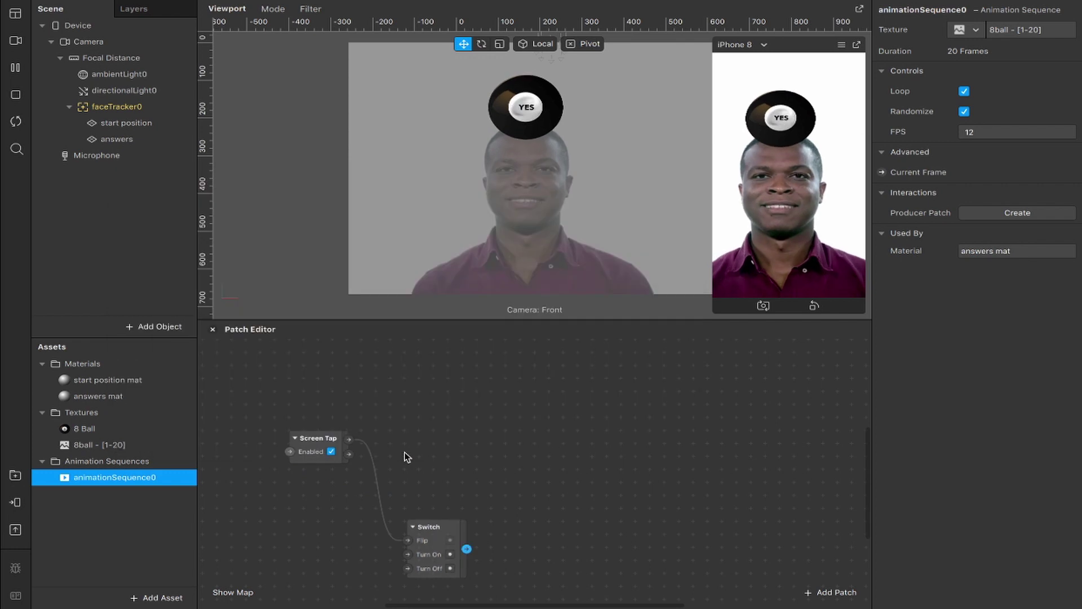
pyautogui.moveTo(416, 524); pyautogui.dragTo(399, 435)
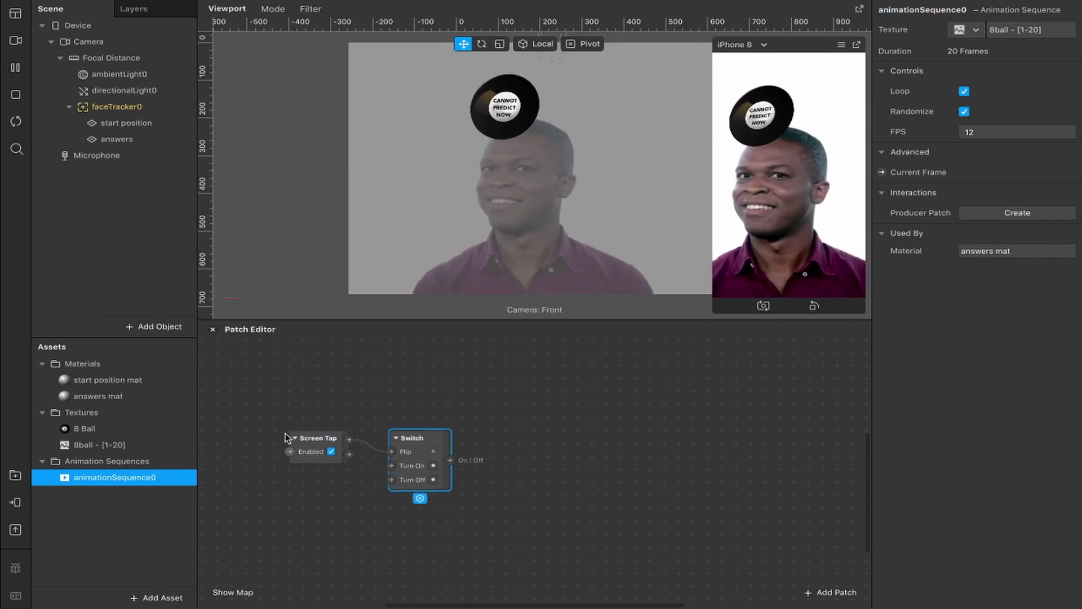
# Step: Add a Not patch driven by the Switch patch's On / Off output
pyautogui.moveTo(449, 460); pyautogui.dragTo(507, 464)
pyautogui.write('not')
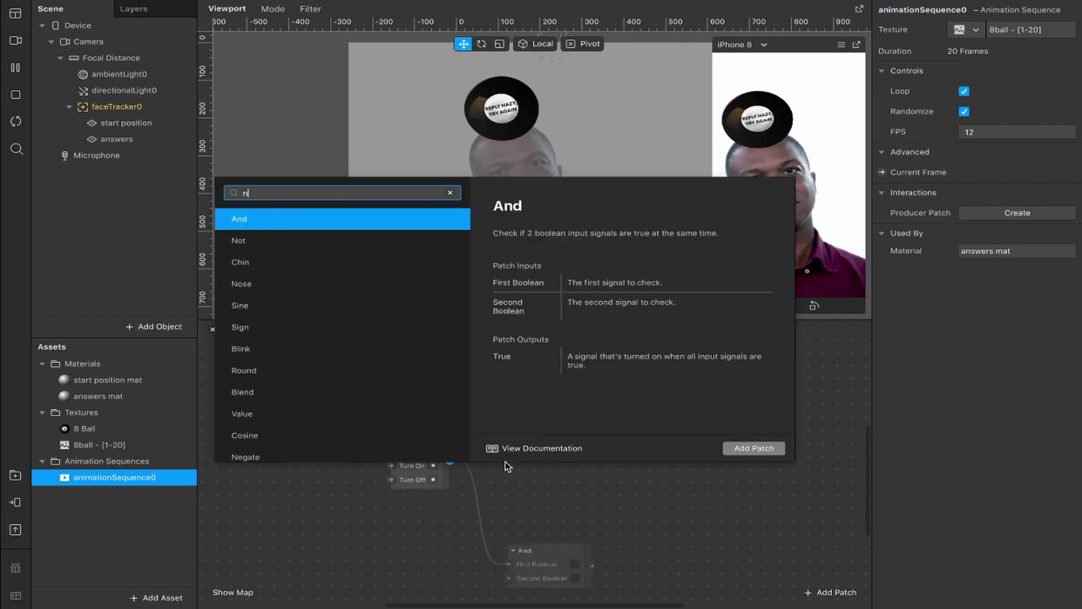
pyautogui.press('Return')
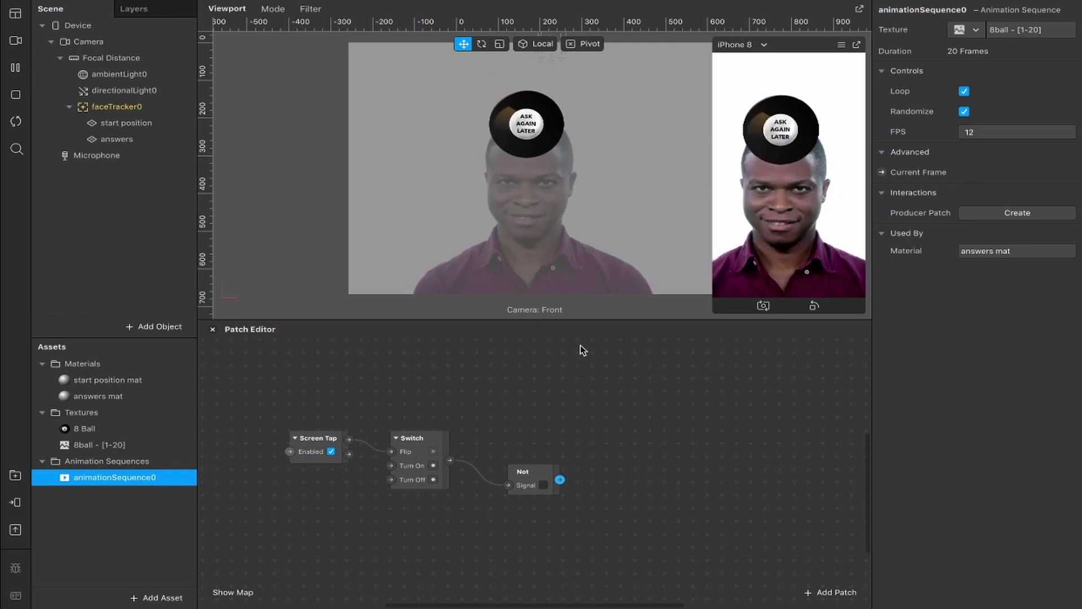
# Step: Create Visible patches for both planes, connecting Switch to answers and Not to start position
pyautogui.click(116, 139)
pyautogui.keyDown('shift'); pyautogui.click(126, 123); pyautogui.keyUp('shift')
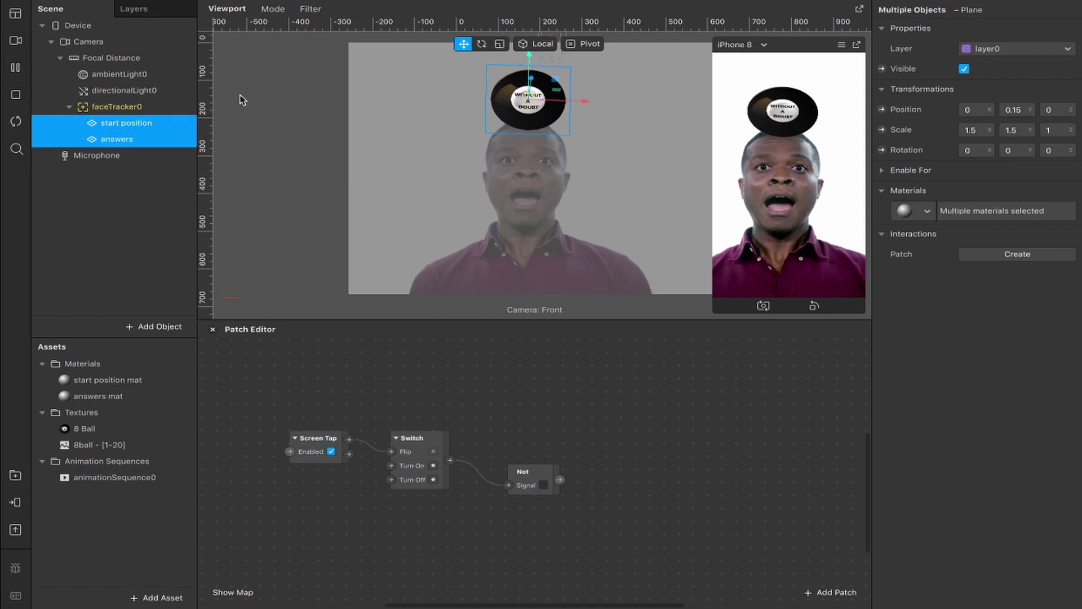
pyautogui.click(882, 70)
pyautogui.moveTo(568, 492); pyautogui.dragTo(621, 478)
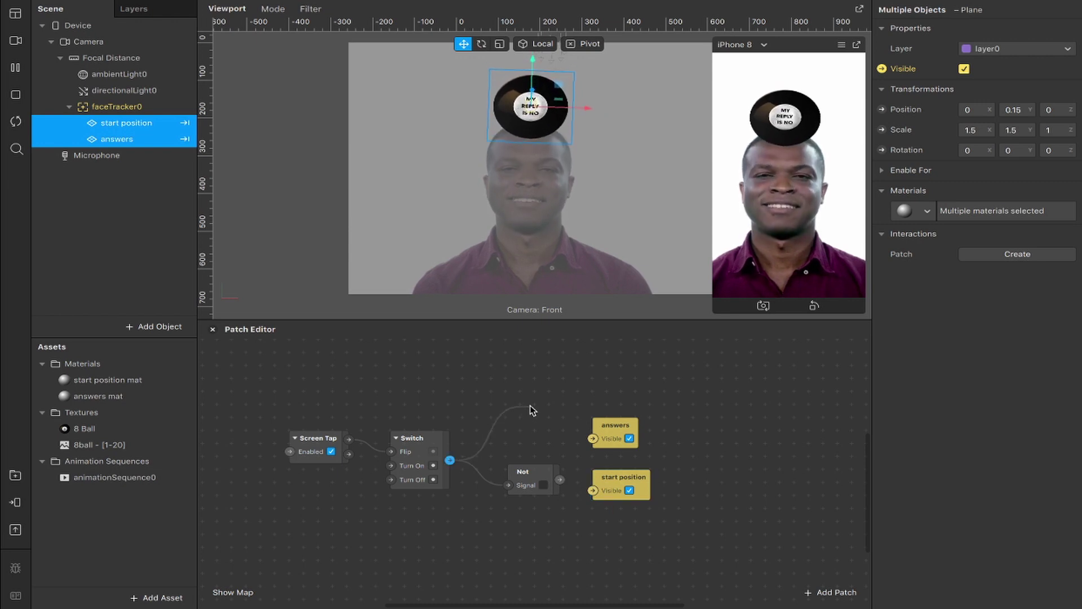
pyautogui.moveTo(592, 445); pyautogui.dragTo(593, 443)
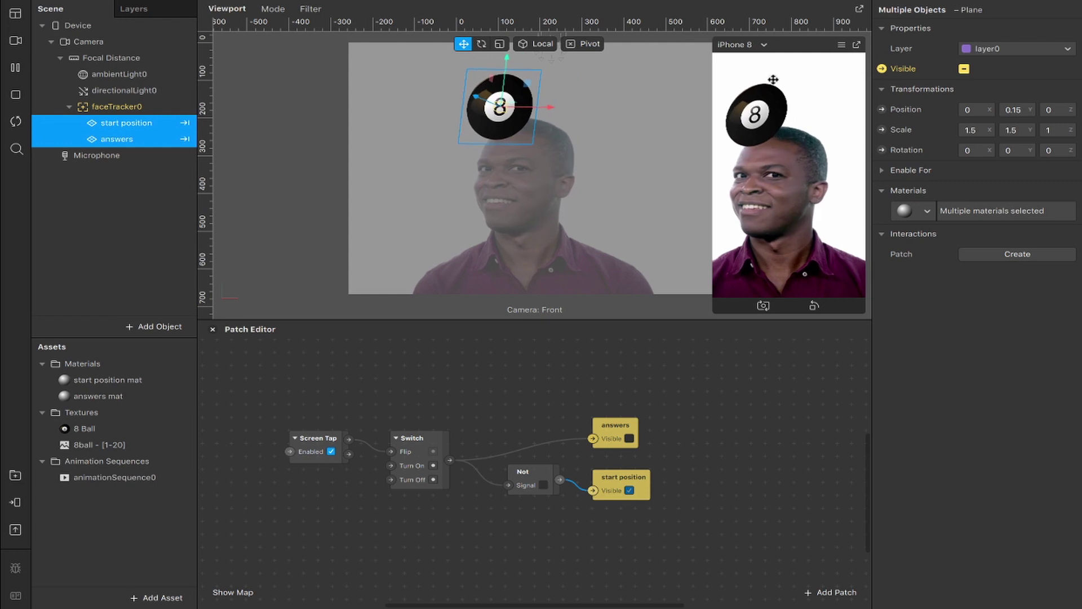
# Step: Turn on touch simulation in the device preview to test the screen tap between the 8 ball and the answers
pyautogui.click(840, 45)
pyautogui.click(896, 67)
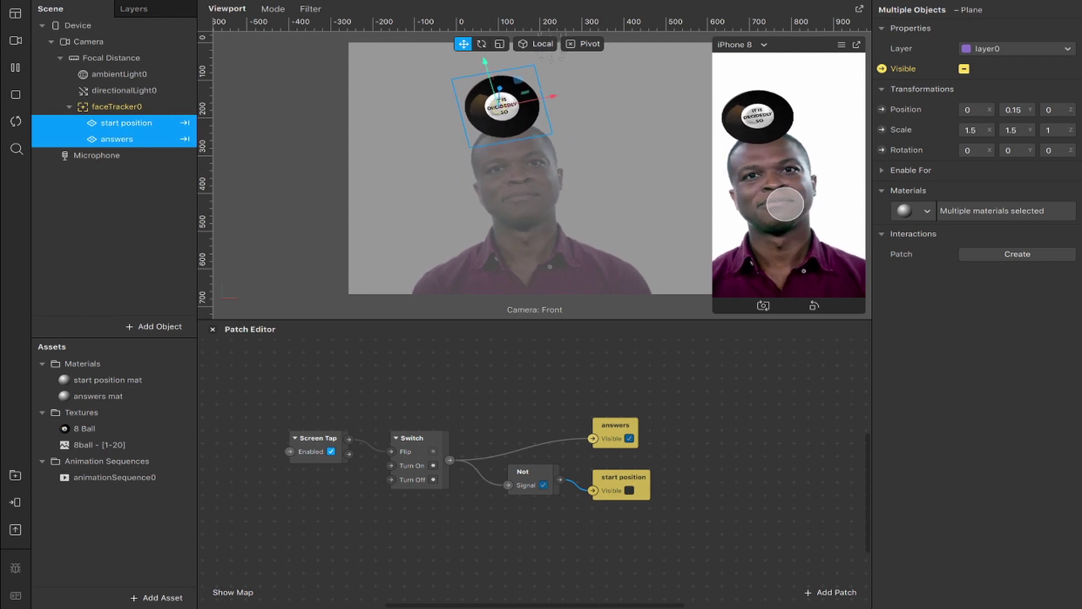
# Step: Add a Runtime patch above the Screen Tap and Switch patches
pyautogui.click(784, 204)
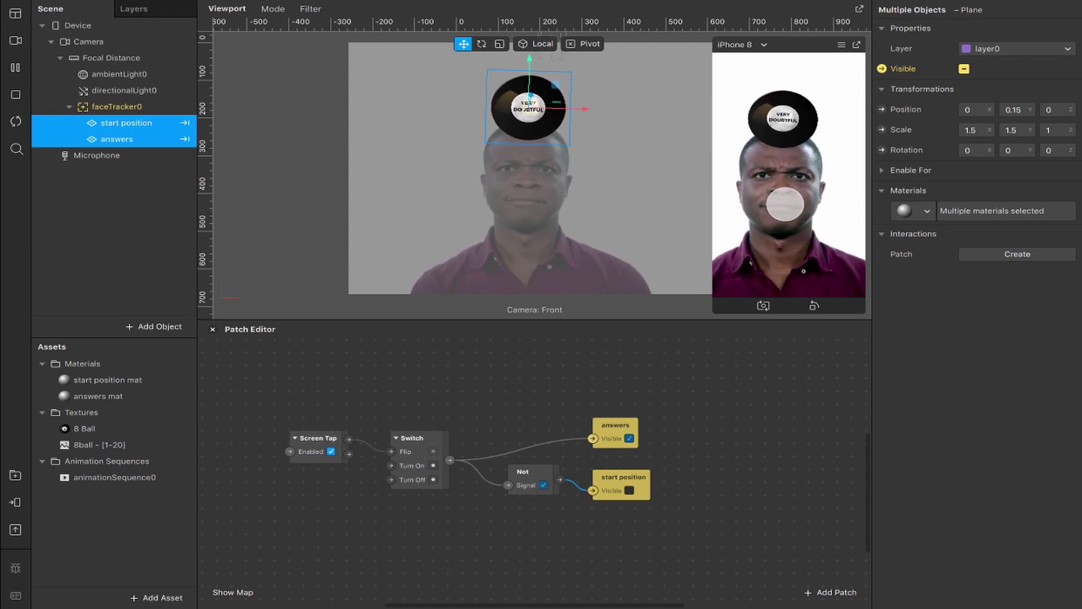
pyautogui.doubleClick(373, 375)
pyautogui.write('run')
pyautogui.press('Return')
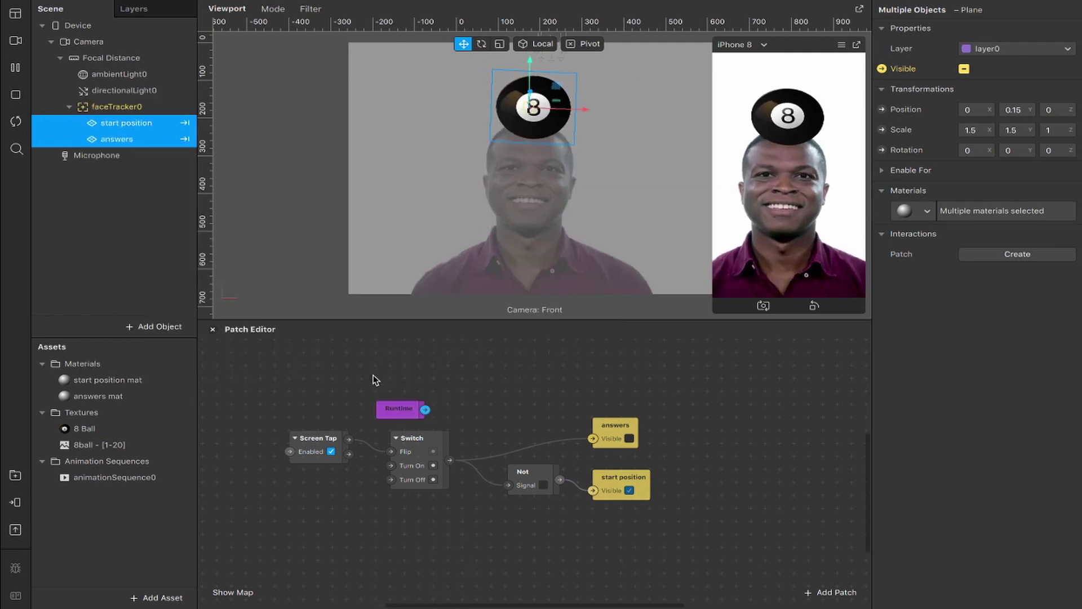
pyautogui.scroll(2, 352, 373)
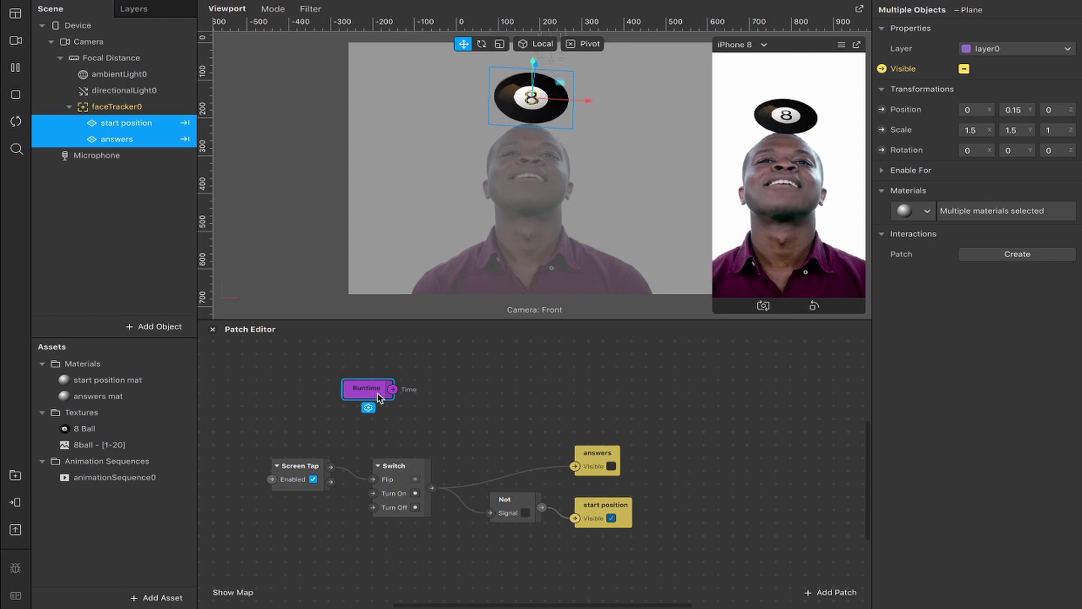
# Step: Add an Offset patch with its Value input fed by the Runtime patch
pyautogui.moveTo(392, 389); pyautogui.dragTo(442, 385)
pyautogui.write('offset')
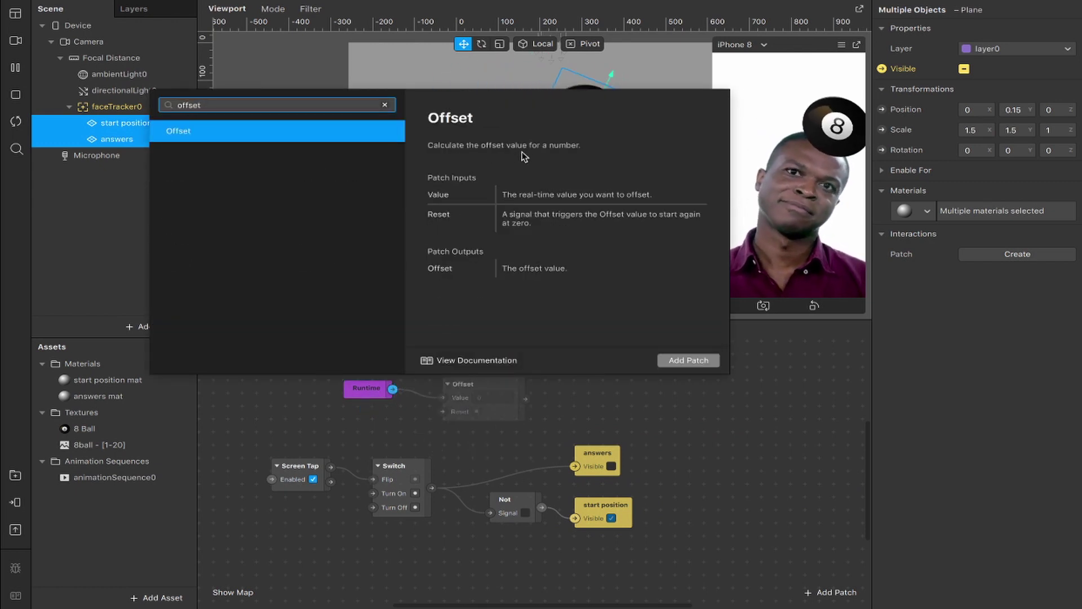
pyautogui.press('Return')
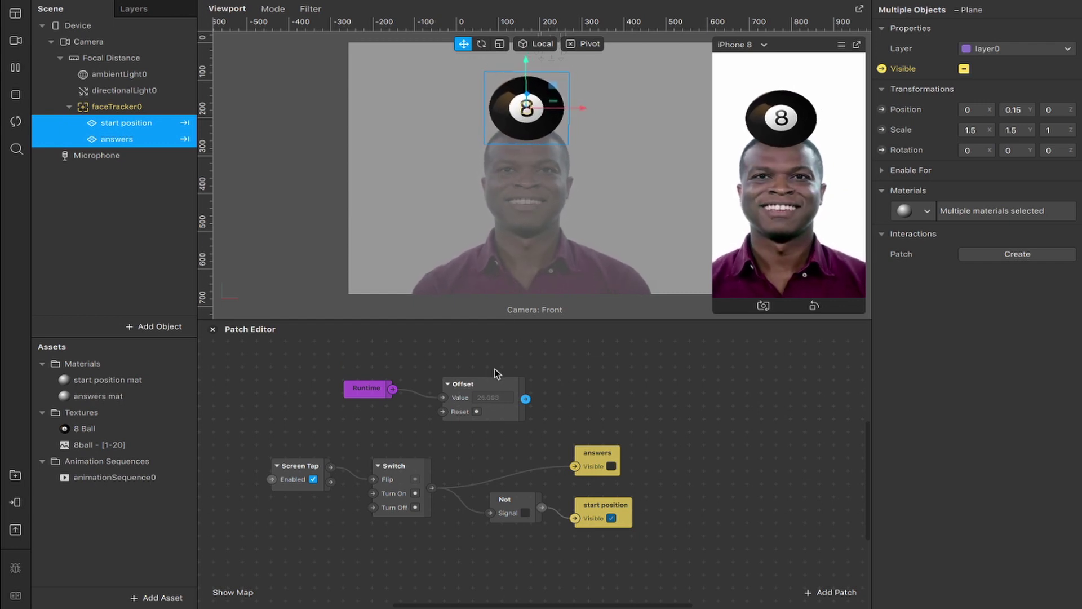
# Step: Add a Less Than patch fed by the Offset output, with its Second Input set to 5
pyautogui.moveTo(525, 399); pyautogui.dragTo(567, 389)
pyautogui.write('less')
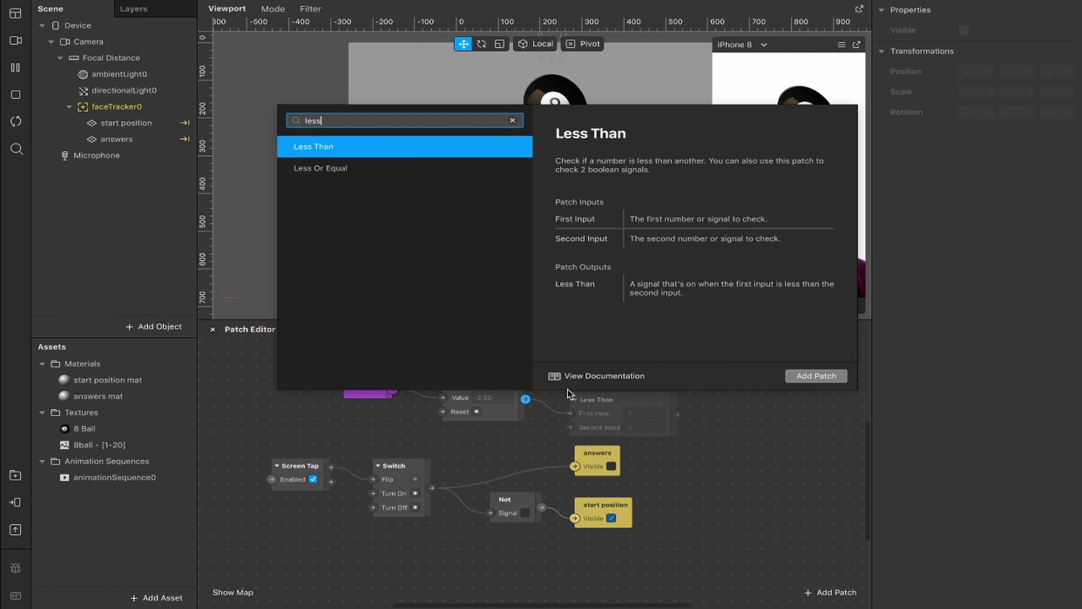
pyautogui.press('Return')
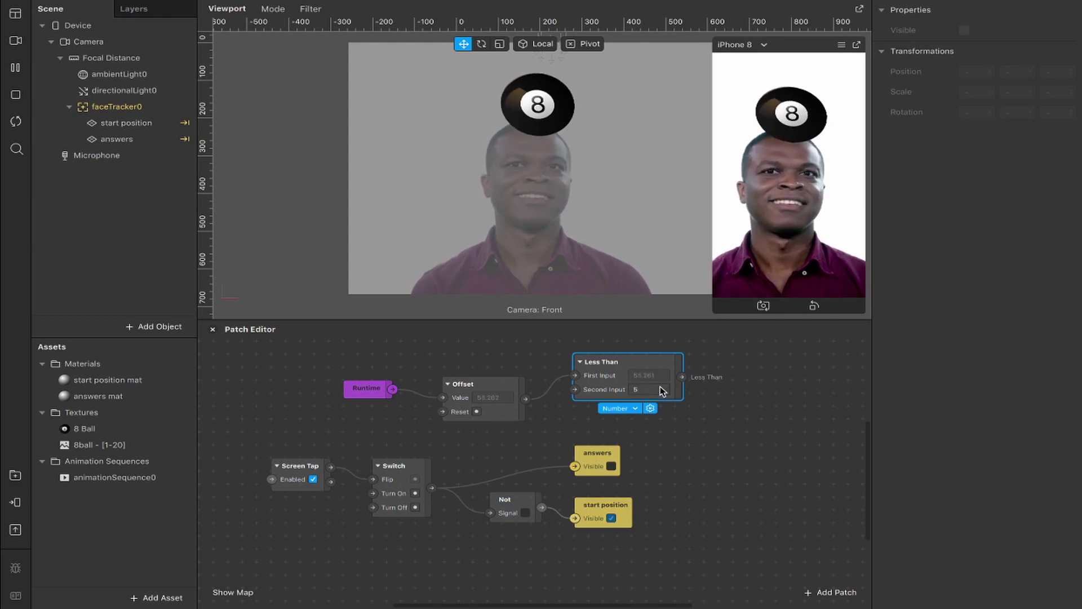
# Step: Add a Loop Animation patch with its Enable input driven by the Less Than output
pyautogui.moveTo(682, 377); pyautogui.dragTo(718, 389)
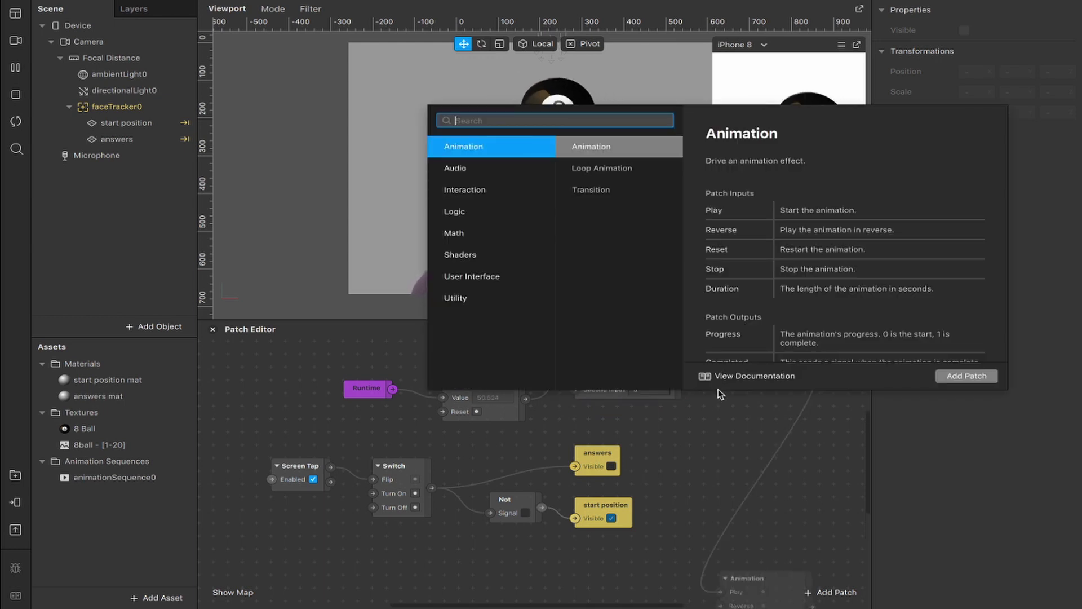
pyautogui.write('loo')
pyautogui.press('Down')
pyautogui.press('Return')
# Step: Add a Random patch triggered by the Looped output, set its range from 0 to 20, and feed its value into a Round patch
pyautogui.moveTo(733, 447); pyautogui.dragTo(732, 449)
pyautogui.write('rand')
pyautogui.press('Return')
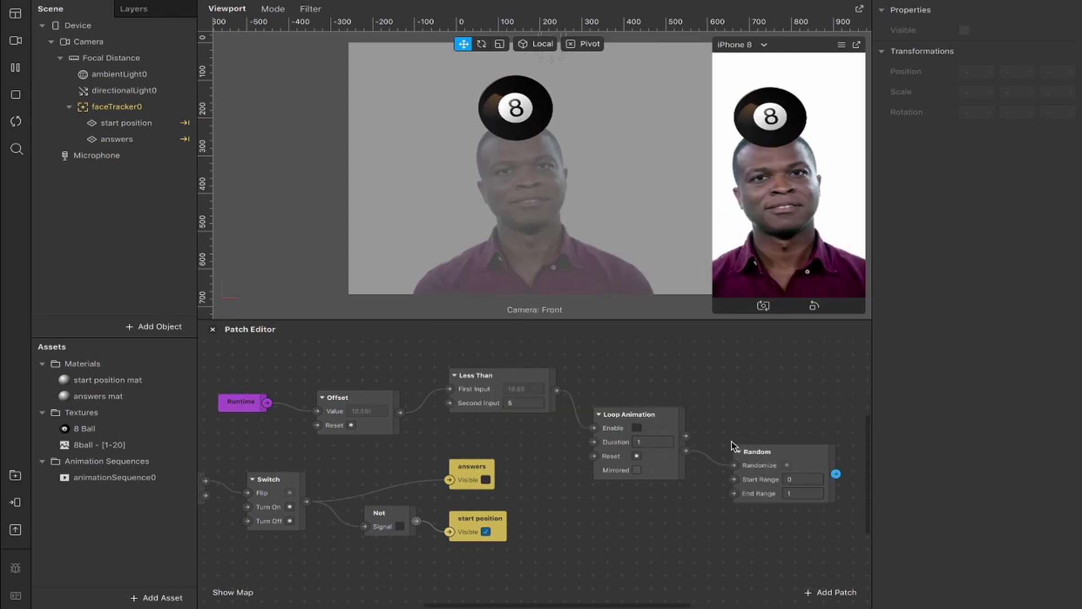
pyautogui.click(792, 478)
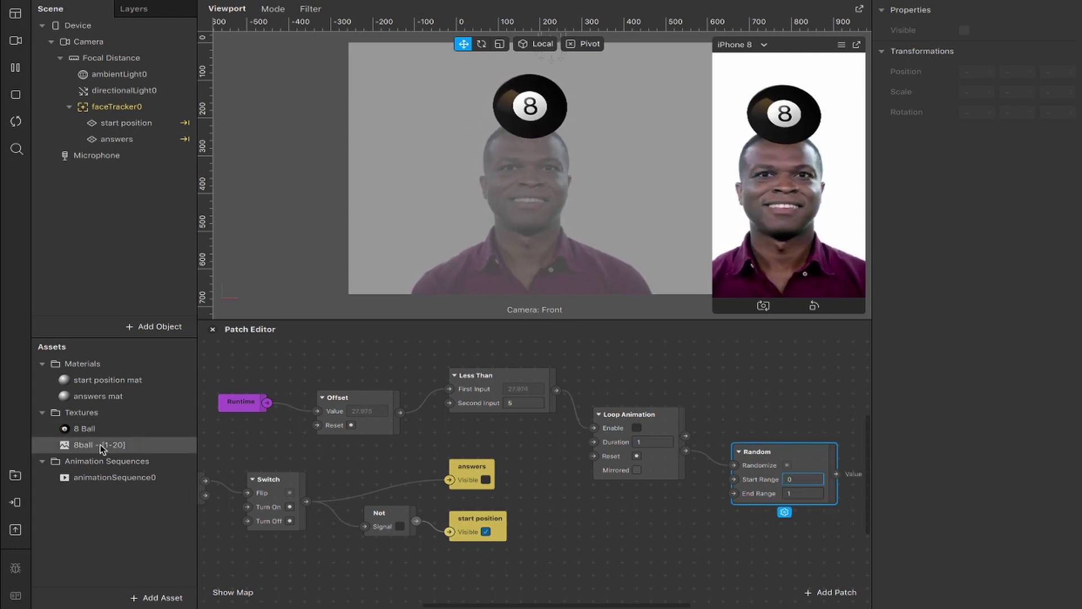
pyautogui.click(810, 494)
pyautogui.write('20')
pyautogui.press('Return')
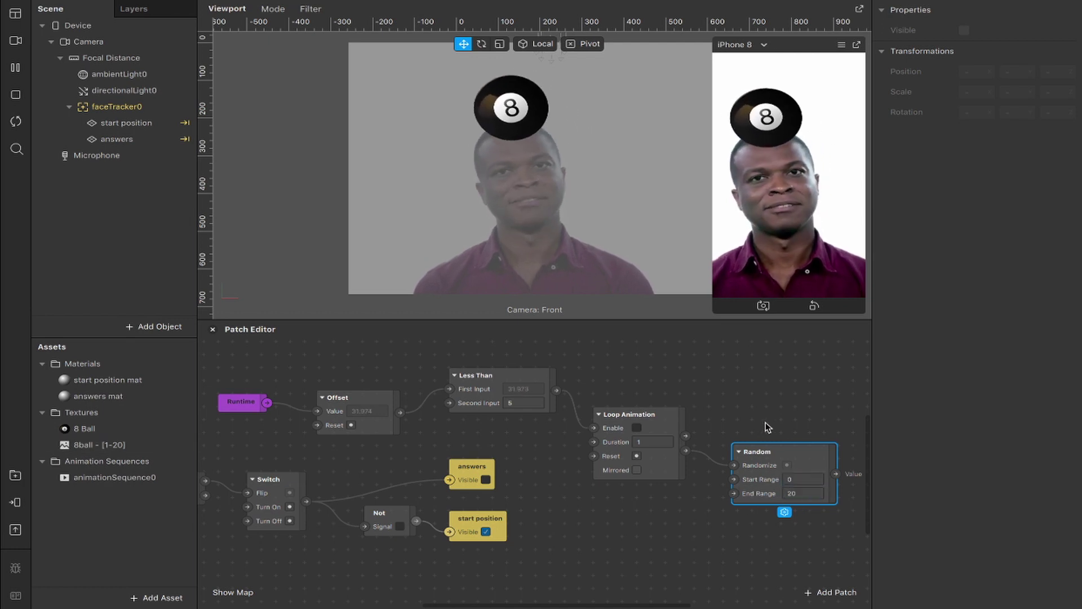
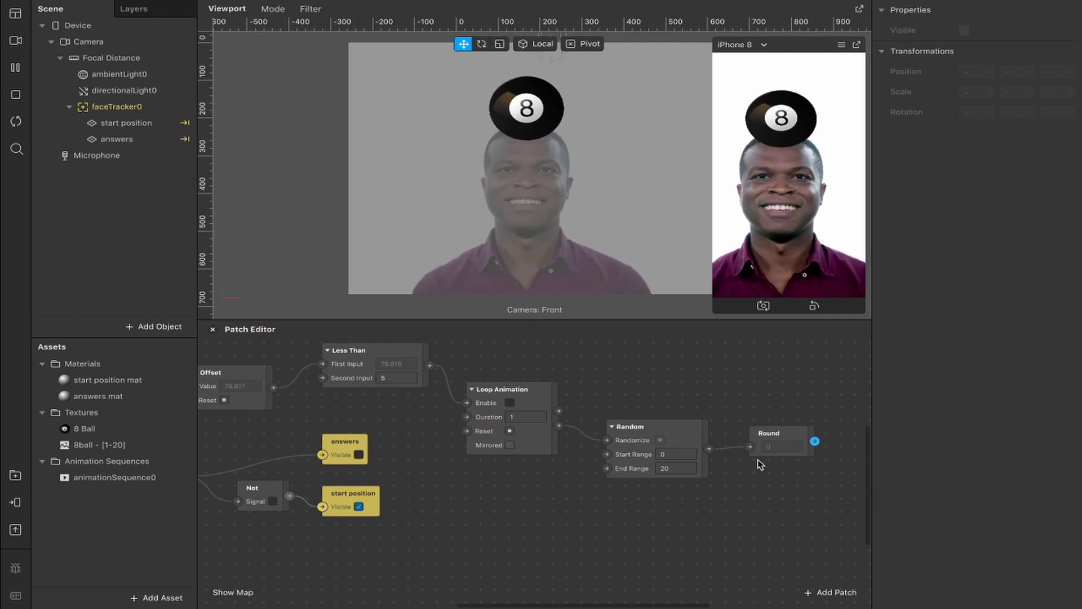
# Step: Create a Current Frame patch for animationSequence0 and drive it from the Round patch
pyautogui.click(113, 478)
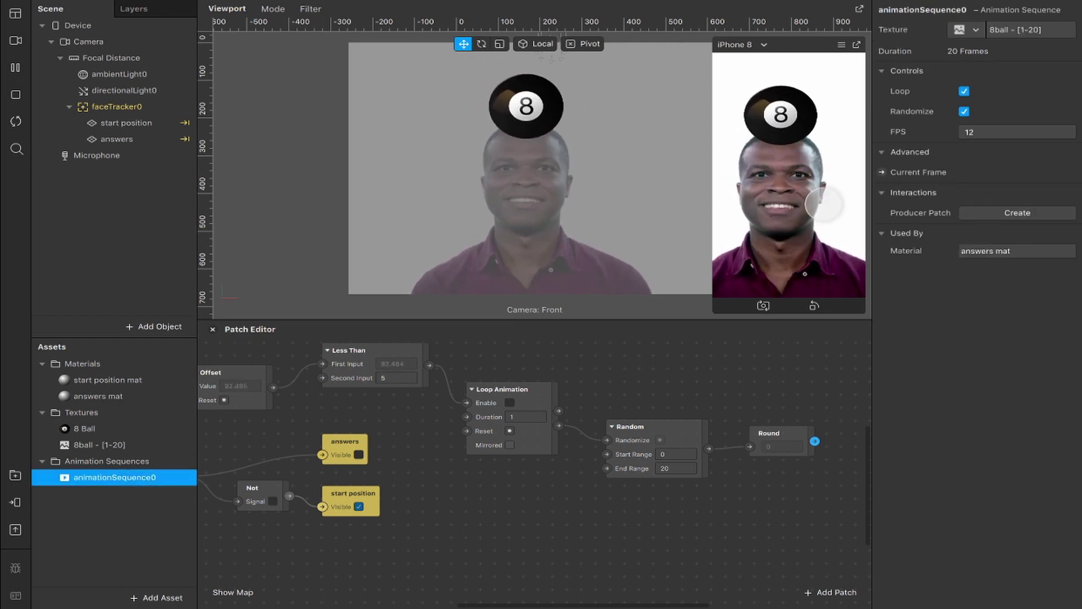
pyautogui.click(881, 171)
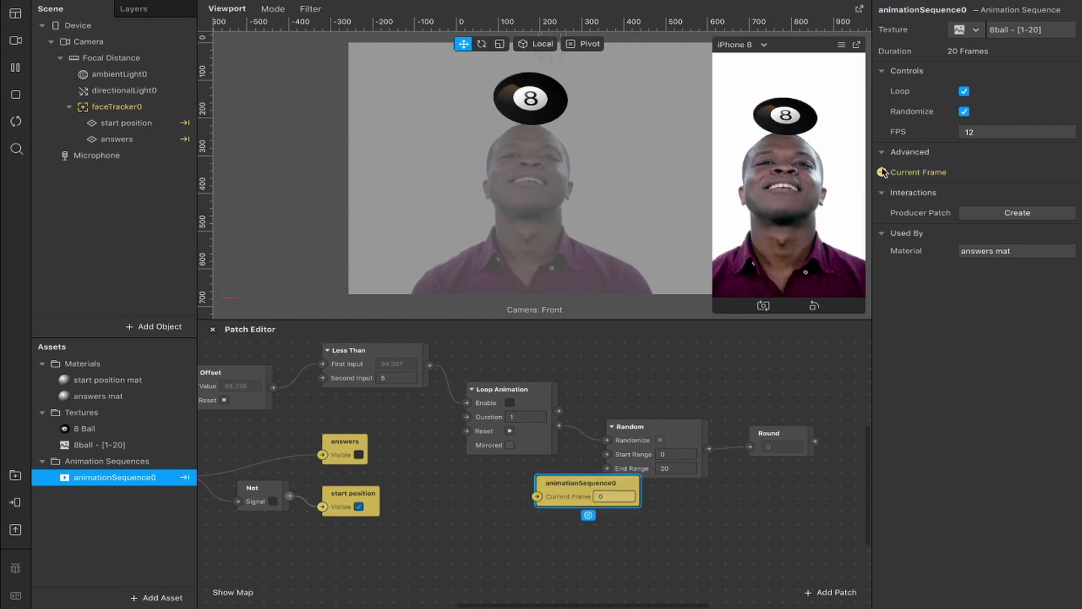
pyautogui.moveTo(573, 501); pyautogui.dragTo(834, 441)
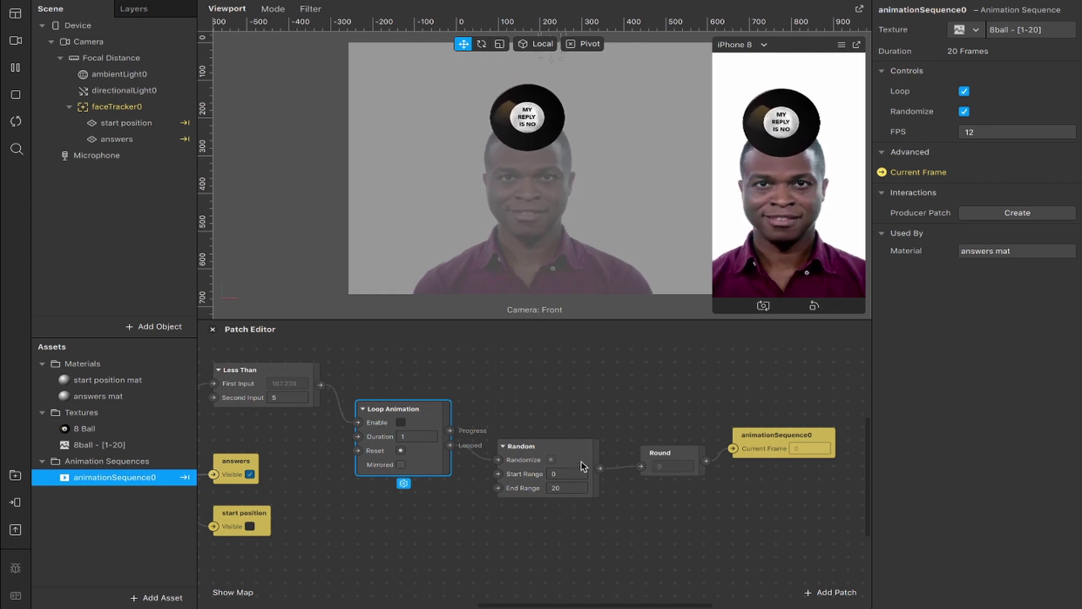
# Step: Connect the Screen Tap gesture output to the Offset patch's Reset input
pyautogui.hscroll(-10, 583, 466)
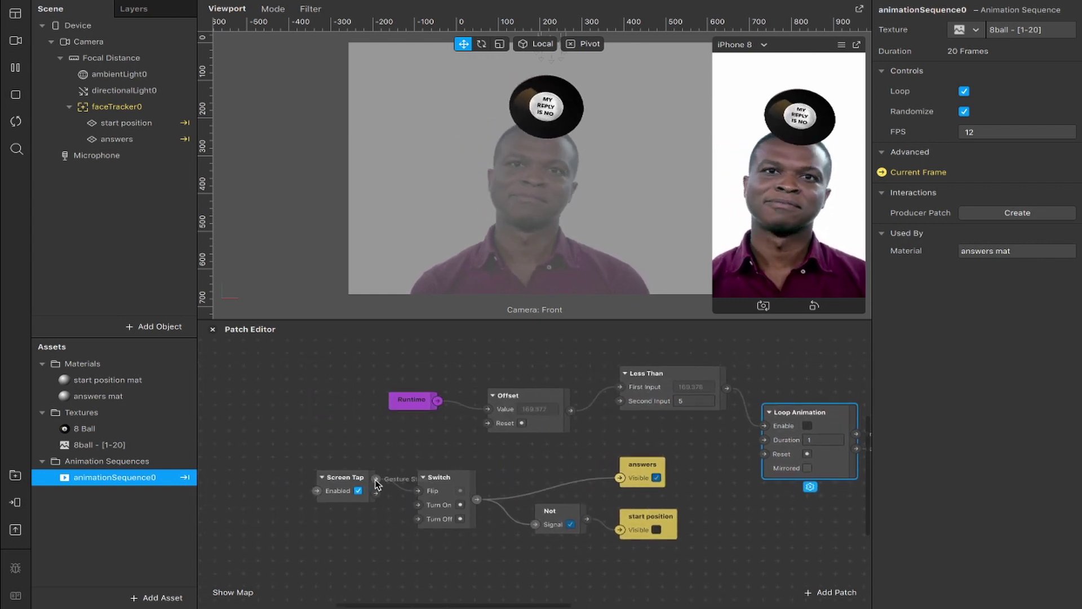
pyautogui.moveTo(376, 478); pyautogui.dragTo(401, 442)
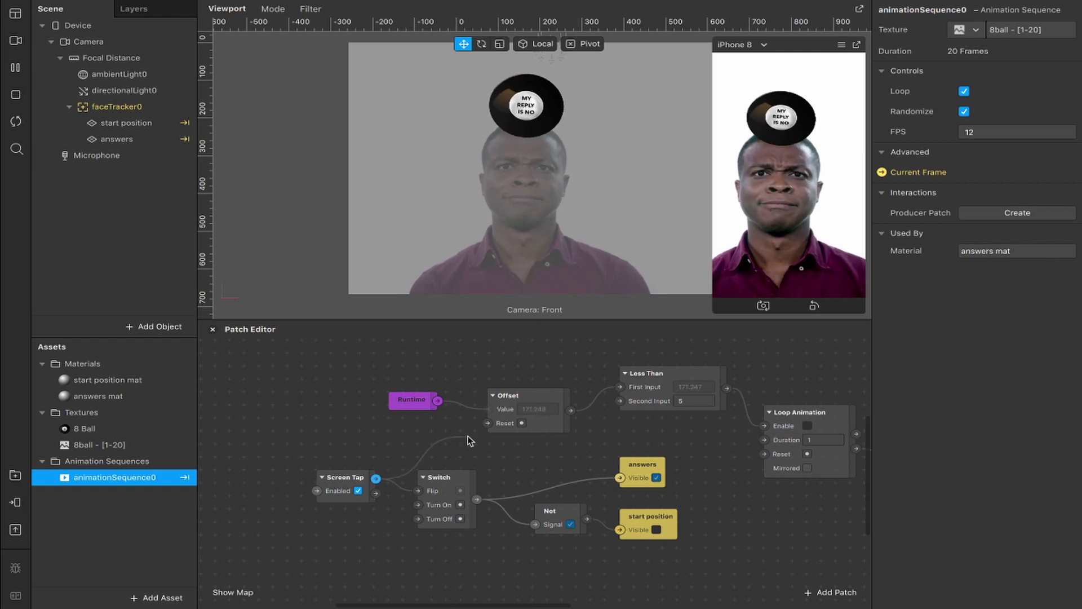
pyautogui.moveTo(488, 428); pyautogui.dragTo(487, 423)
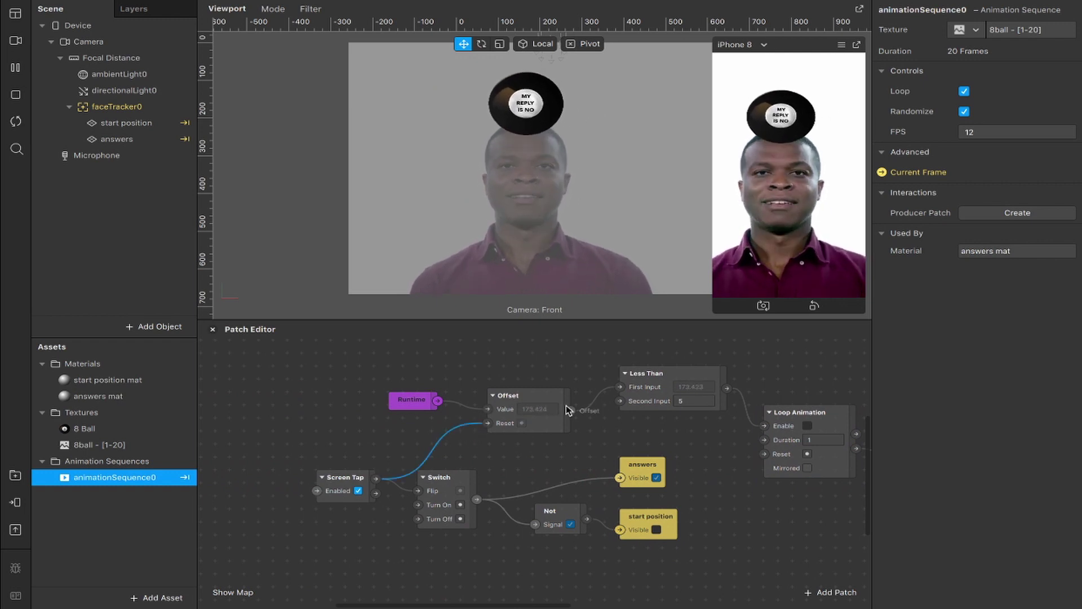
# Step: Set the Loop Animation patch's duration to 0.1 and test screen taps in the device preview
pyautogui.hscroll(2, 487, 424)
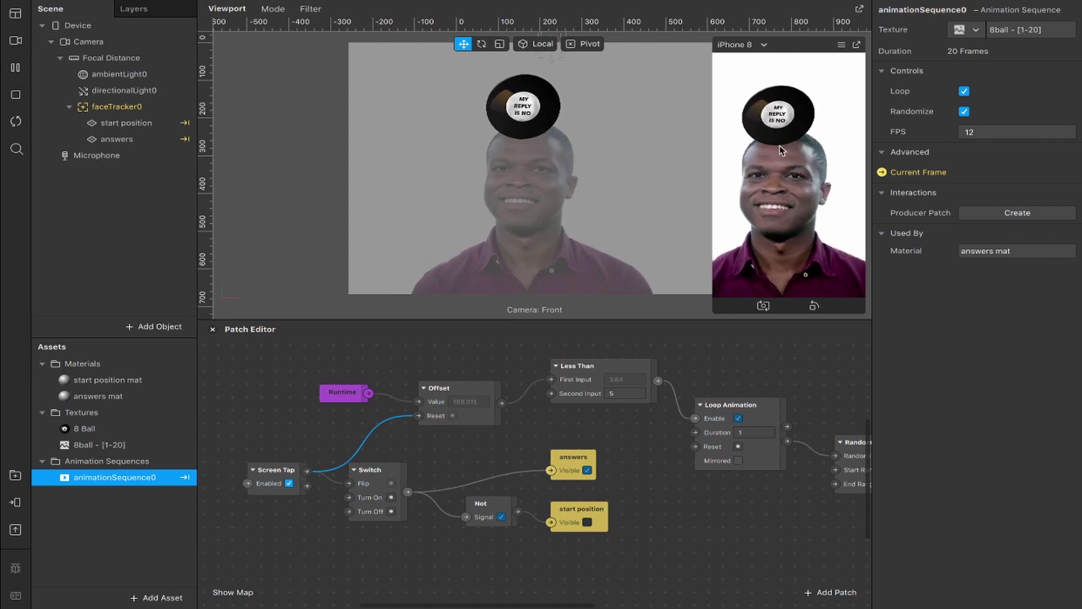
pyautogui.click(758, 432)
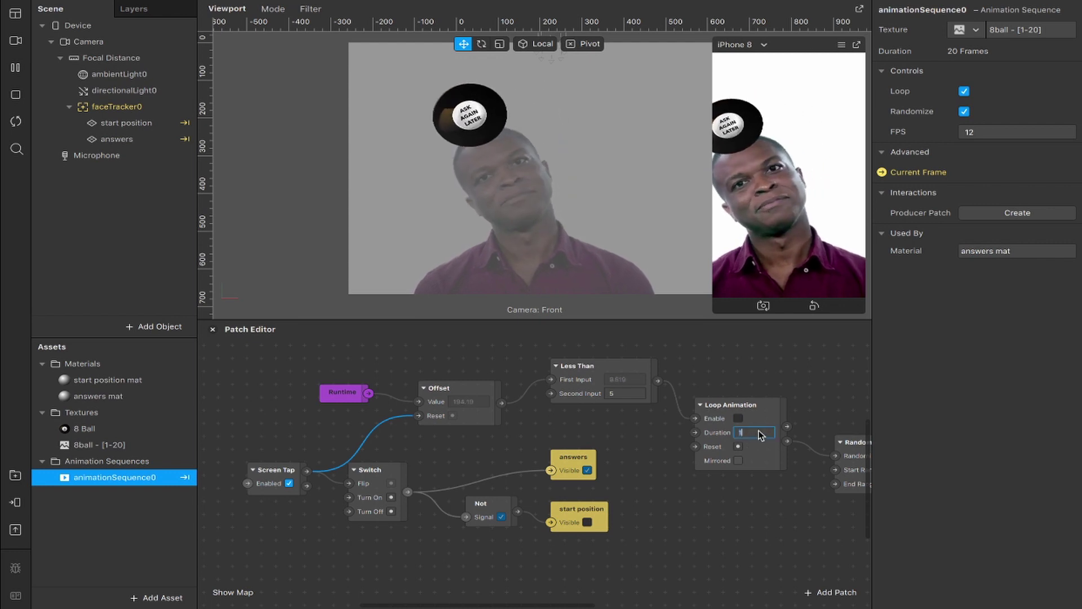
pyautogui.write('0.1')
pyautogui.press('Return')
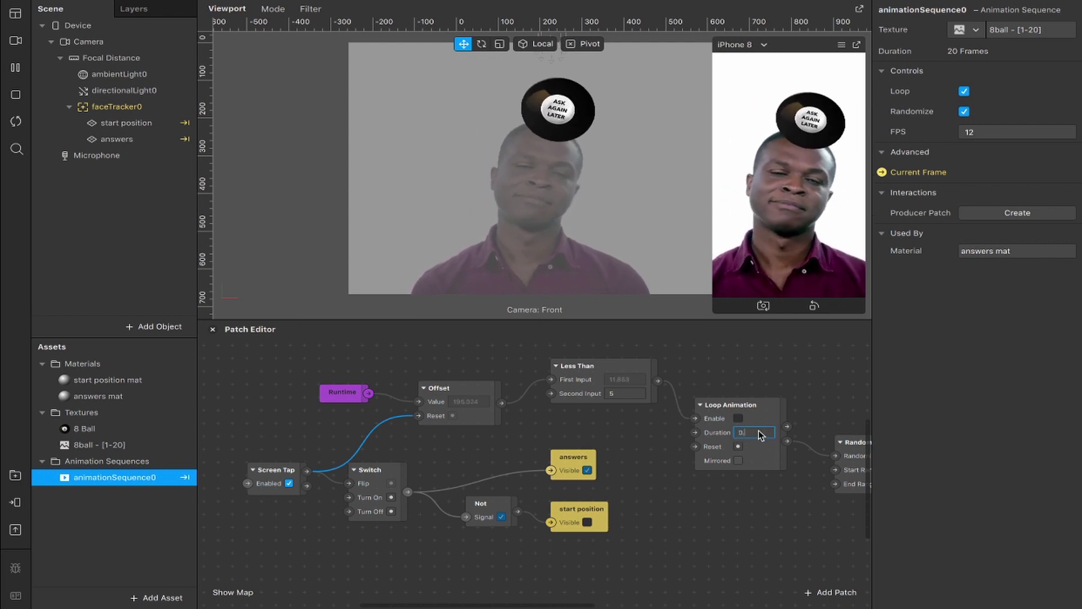
pyautogui.click(829, 110)
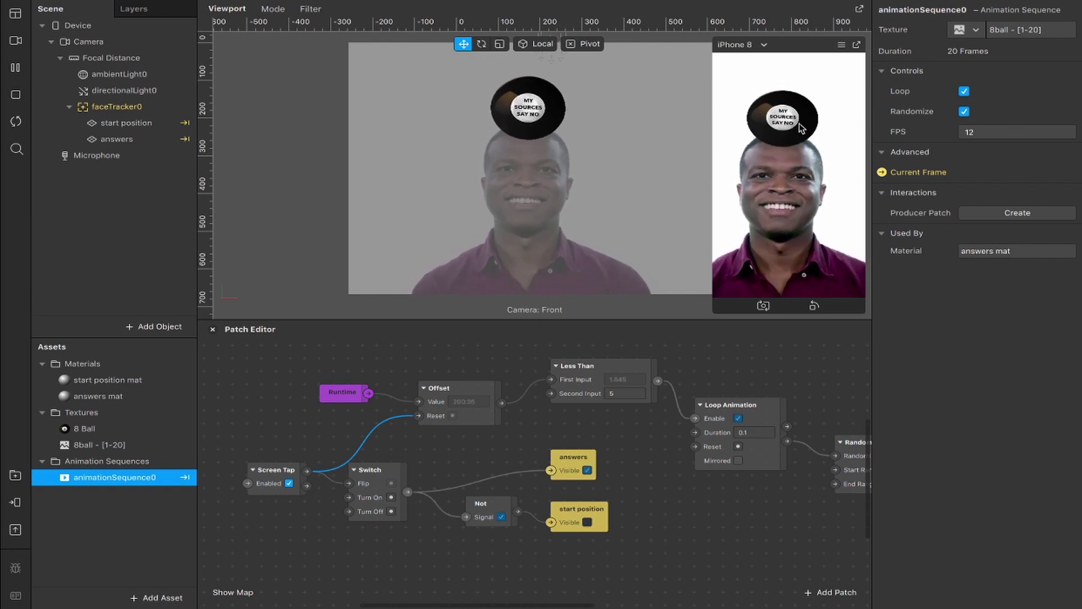
pyautogui.click(789, 169)
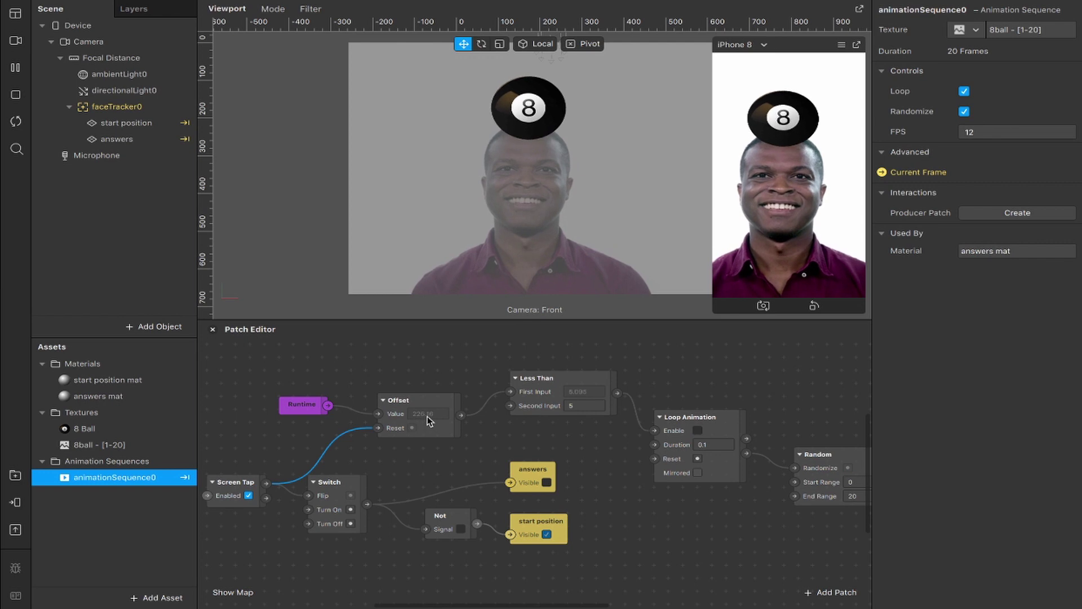
# Step: Restart the effect and examine how the Less Than, Loop Animation, Random and Round patches respond to screen taps
pyautogui.click(16, 122)
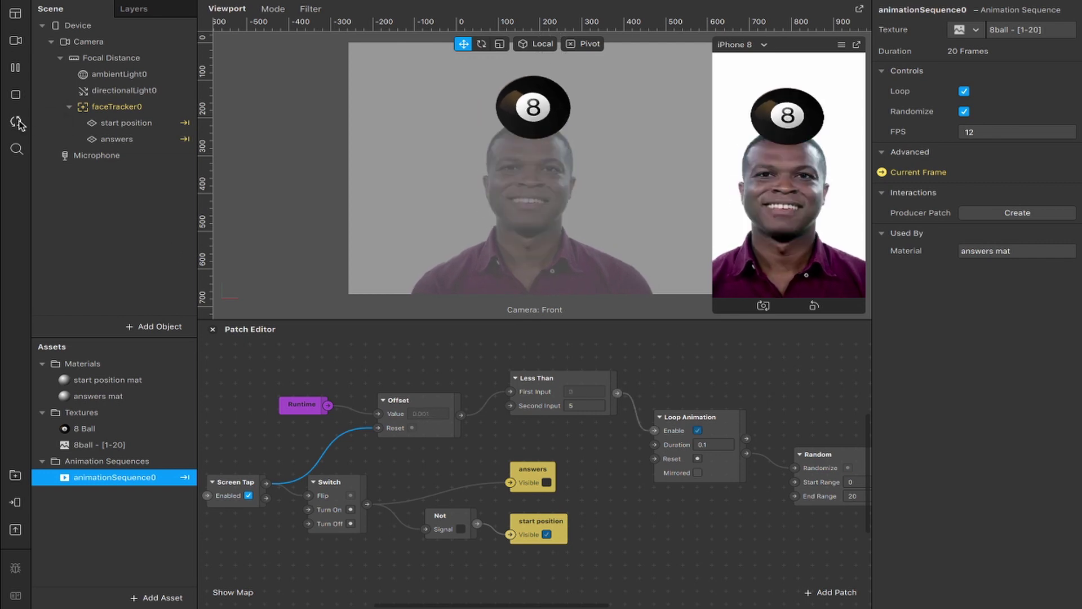
pyautogui.hscroll(2, 564, 389)
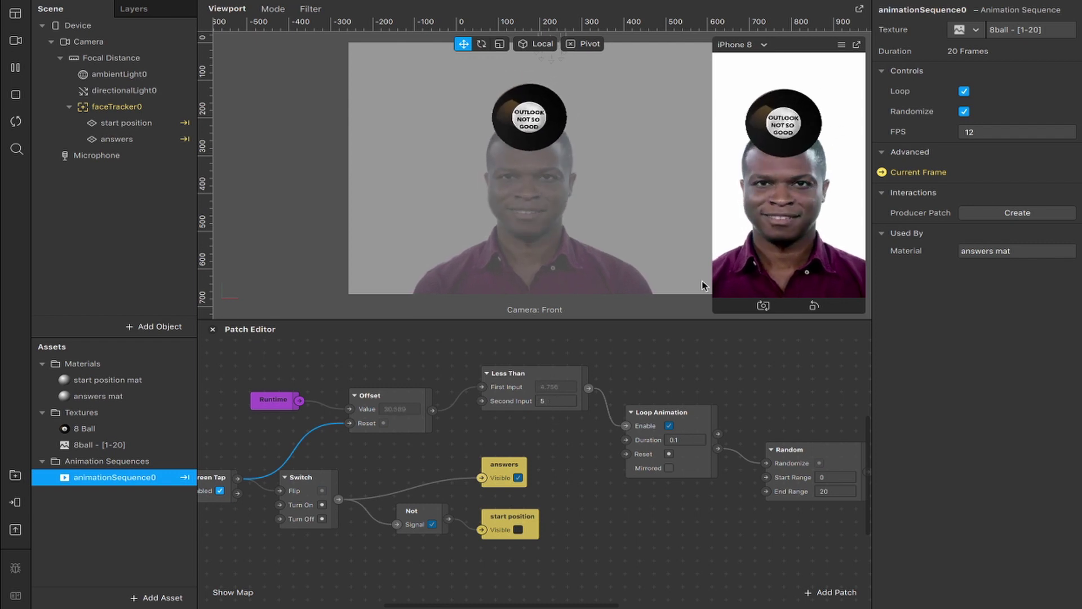
pyautogui.click(669, 425)
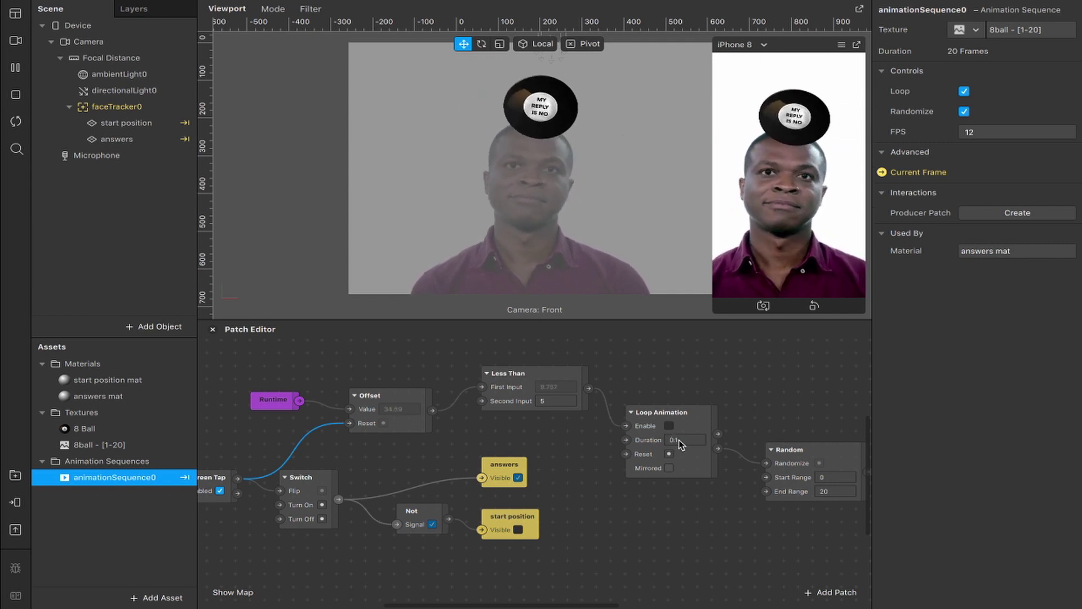
pyautogui.hscroll(5, 676, 456)
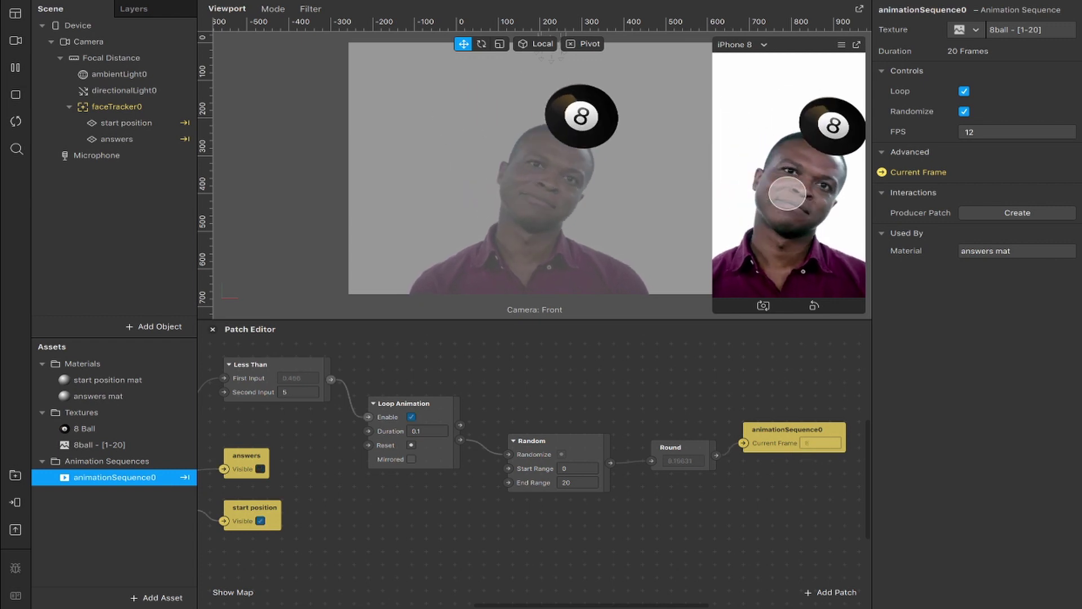
pyautogui.hscroll(-2, 625, 406)
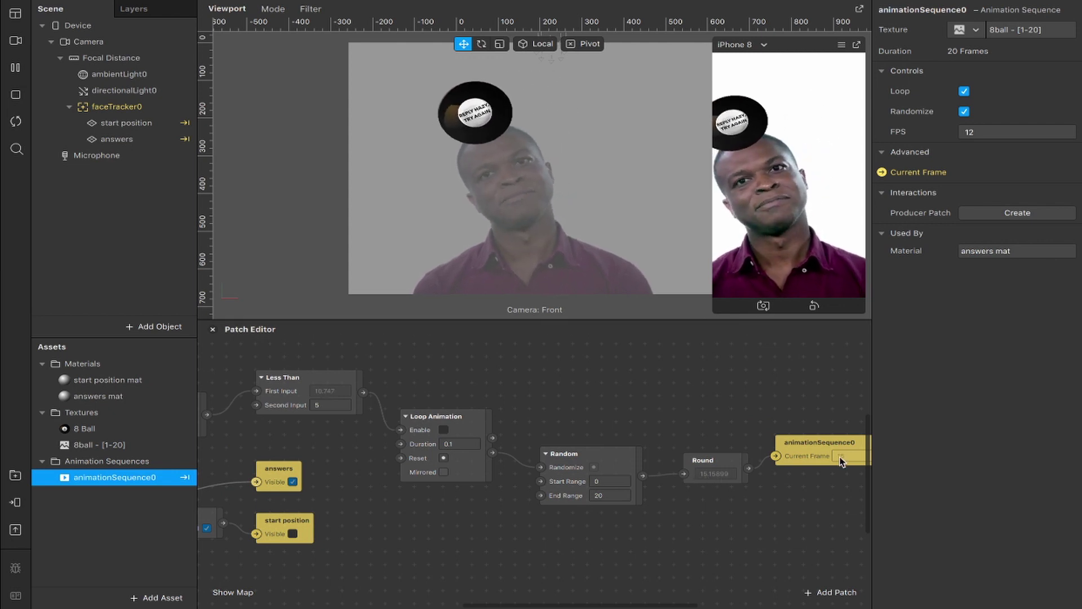
# Step: Rearrange the Loop Animation, Random, Round and animationSequence0 patches into a tidy row beside the Less Than patch
pyautogui.hscroll(2, 841, 461)
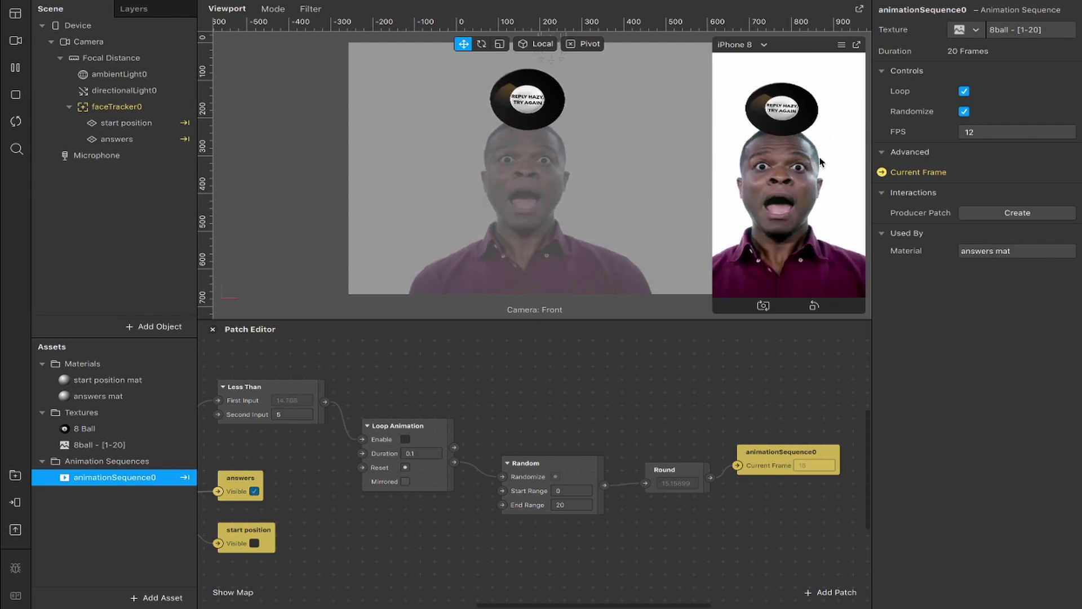
pyautogui.moveTo(397, 425); pyautogui.dragTo(382, 374)
pyautogui.moveTo(551, 469); pyautogui.dragTo(511, 377)
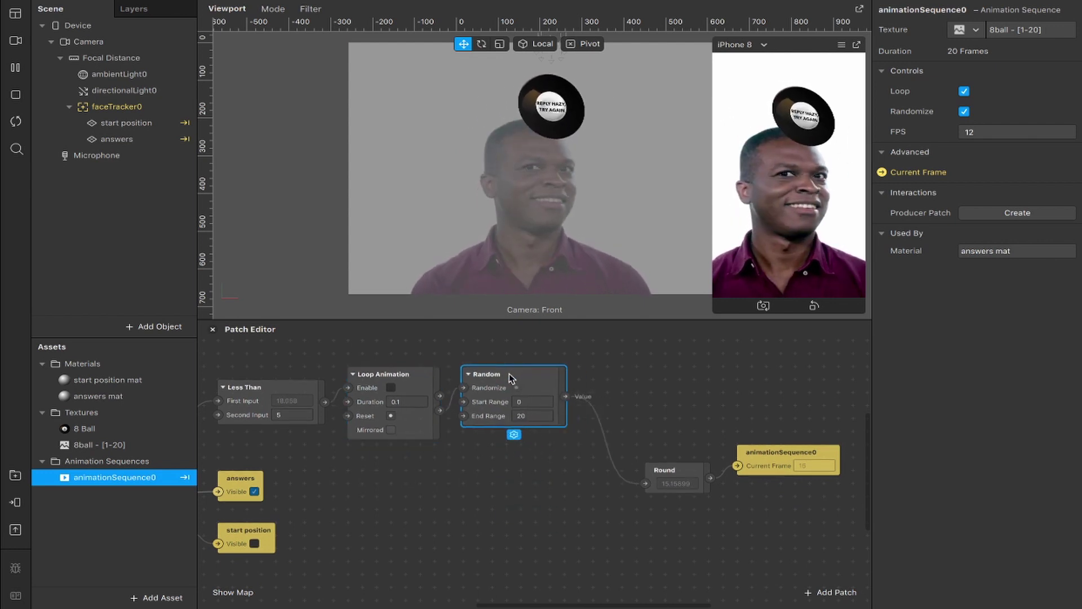
pyautogui.click(693, 485)
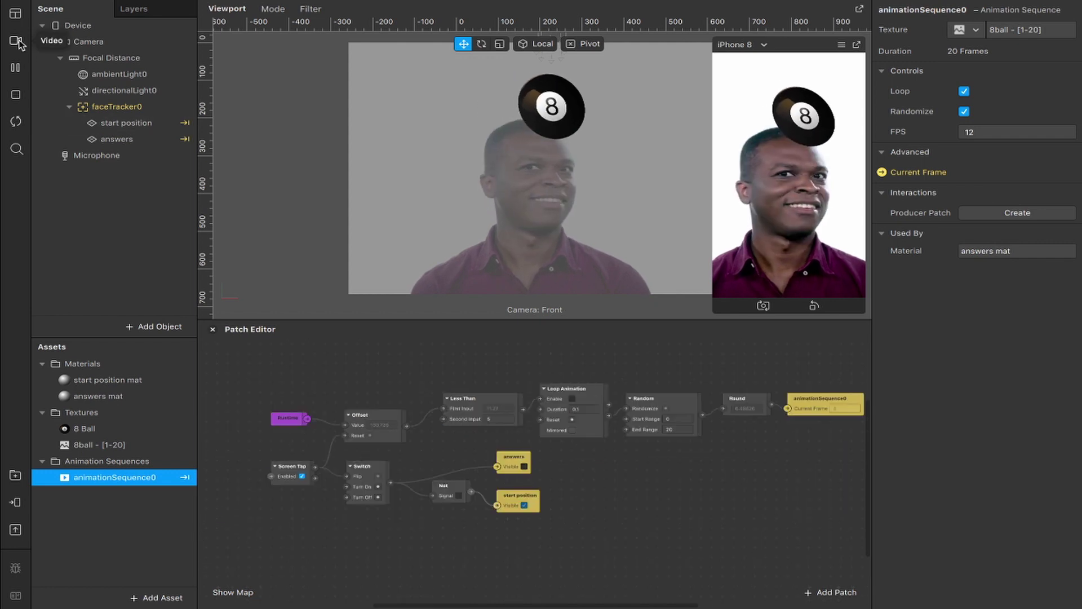
# Step: Switch the preview to the built-in FaceTime HD camera, rotate the simulated device to landscape, and test a screen tap
pyautogui.click(16, 40)
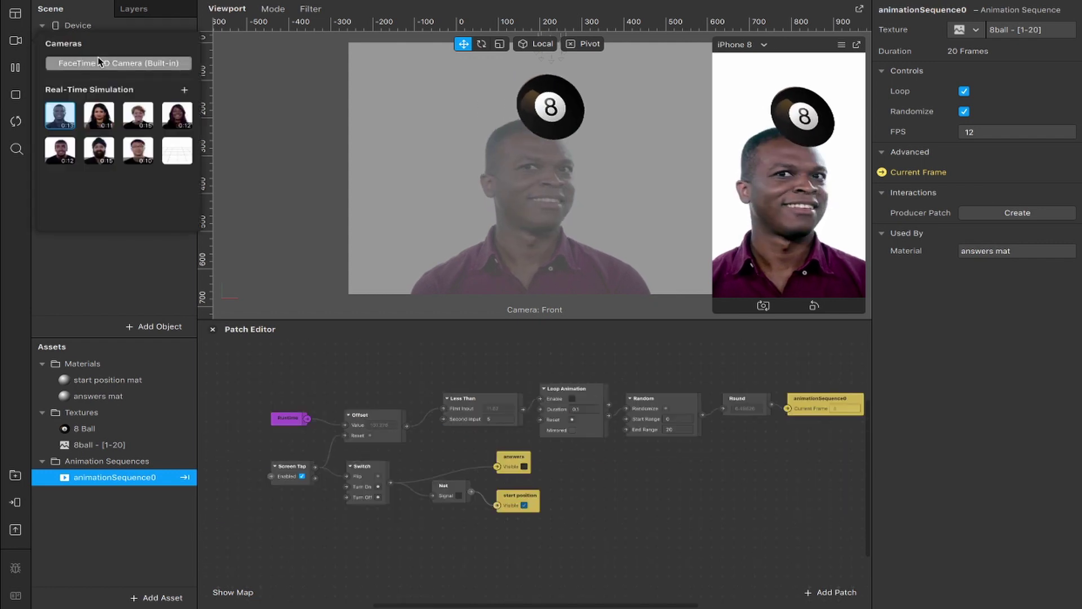
pyautogui.click(99, 62)
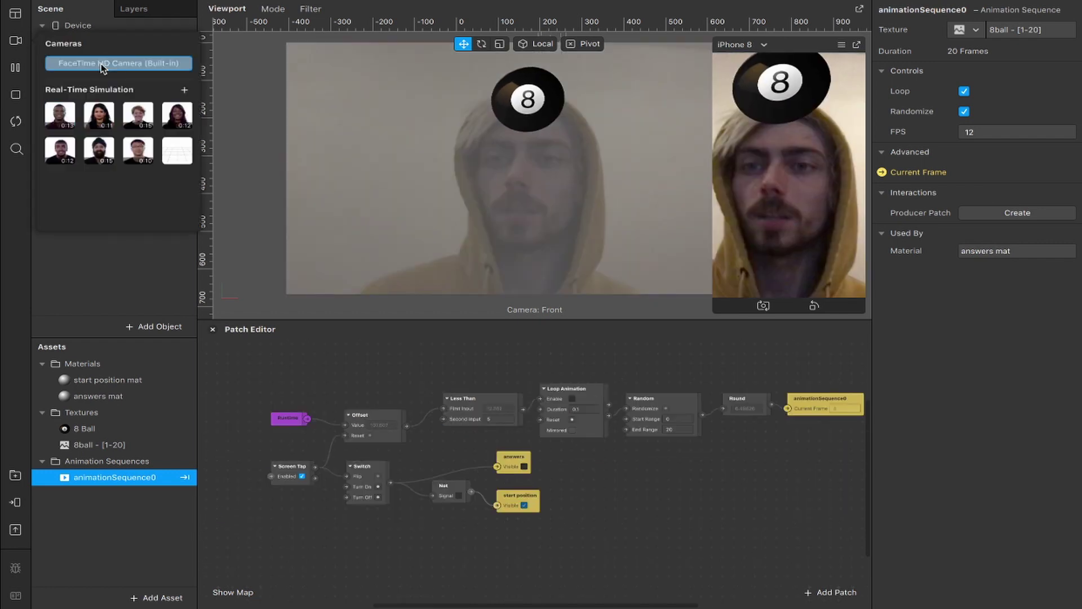
pyautogui.click(814, 309)
pyautogui.moveTo(594, 206); pyautogui.dragTo(382, 314)
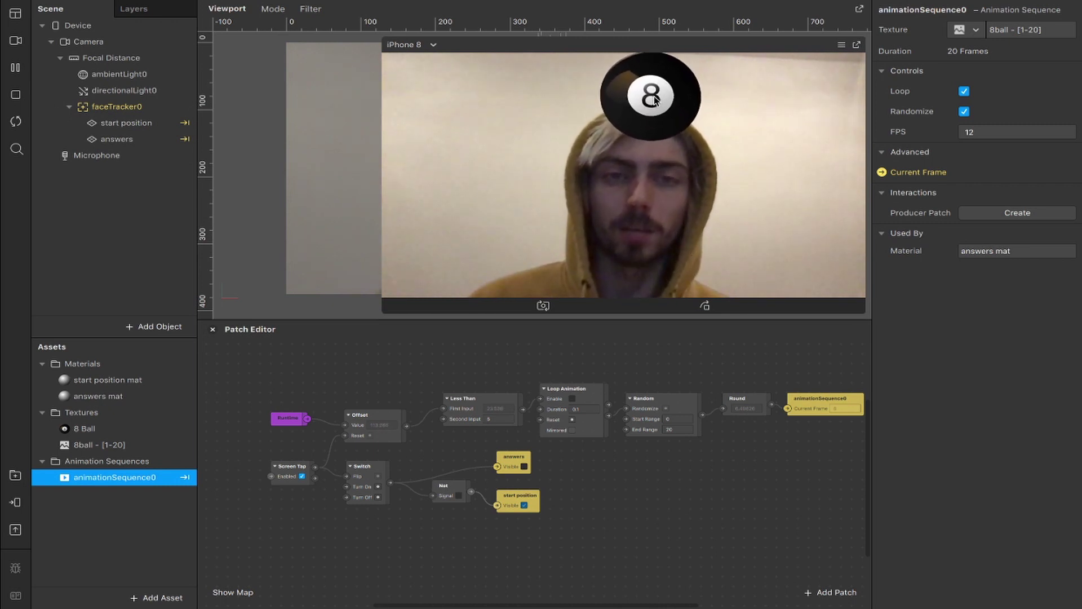
pyautogui.click(490, 230)
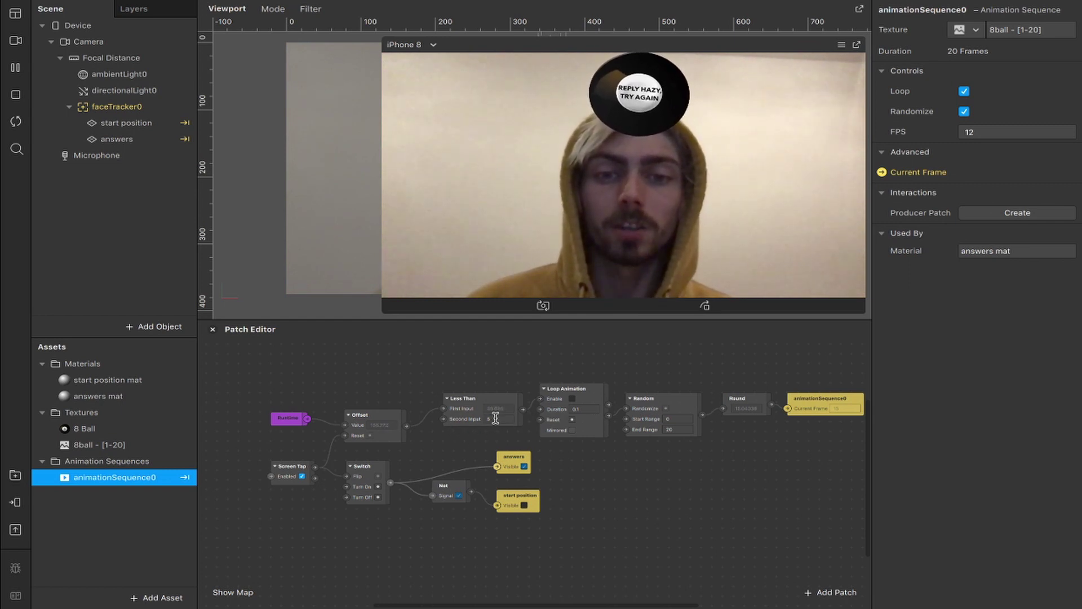
# Step: Set the Less Than patch's Second Input to 1, restart the effect, and test a screen tap in the preview
pyautogui.press('BackSpace')
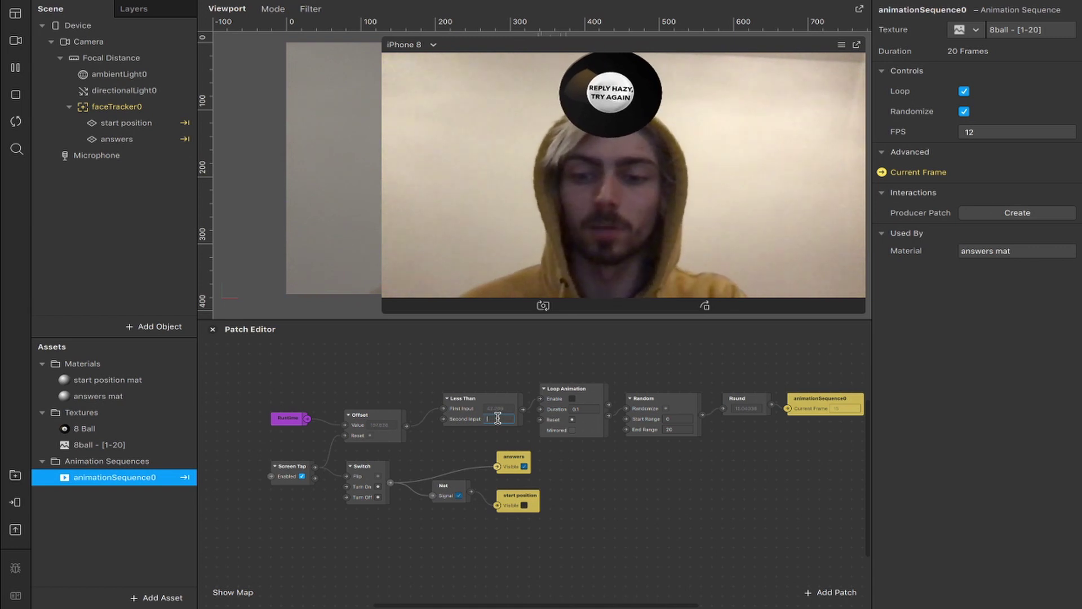
pyautogui.write('1')
pyautogui.press('Return')
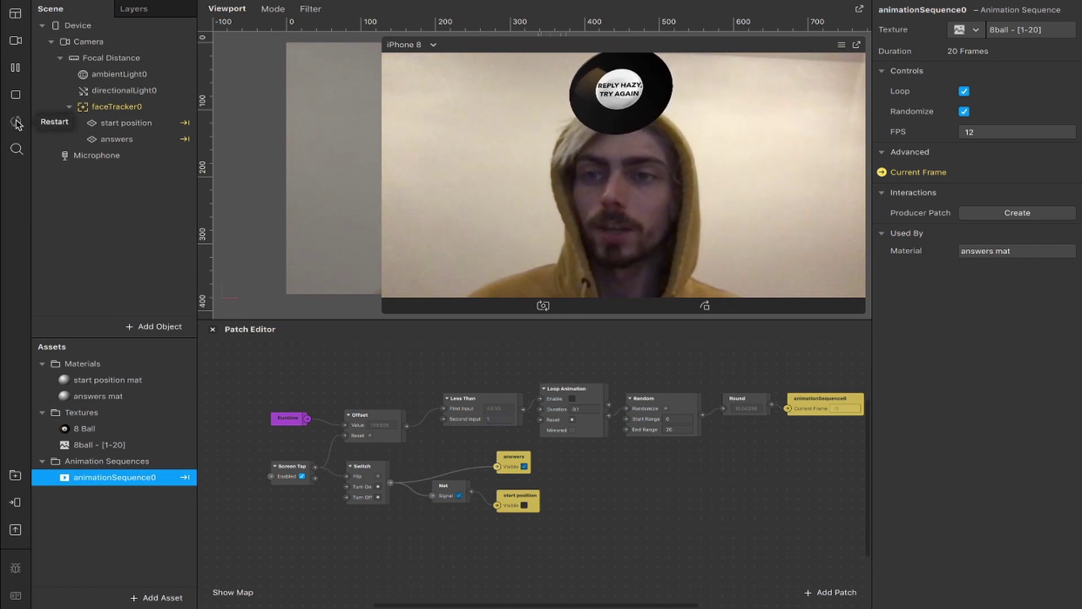
pyautogui.click(589, 169)
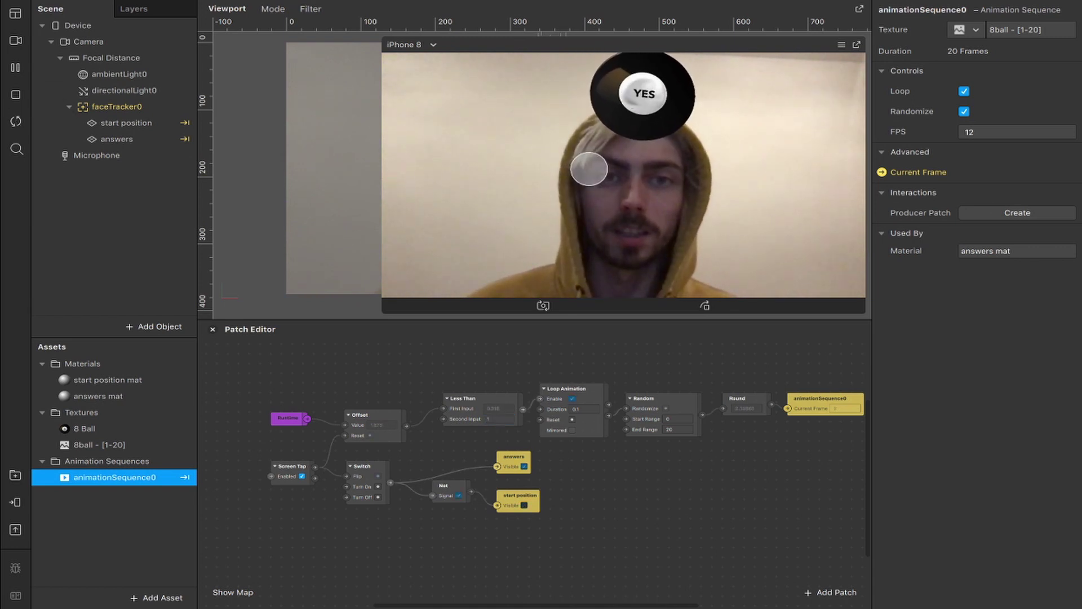